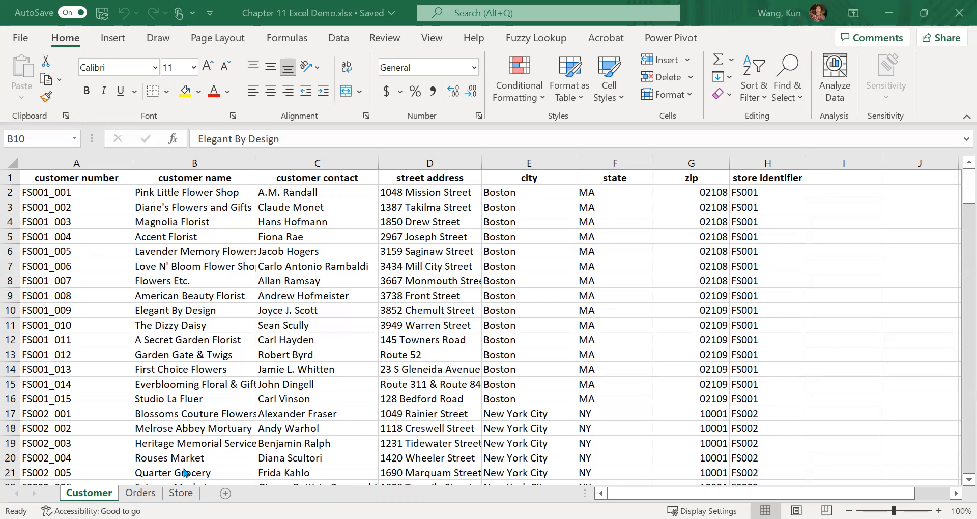
- Look over the Orders worksheet and go to the Store worksheet
left_click(142, 493)
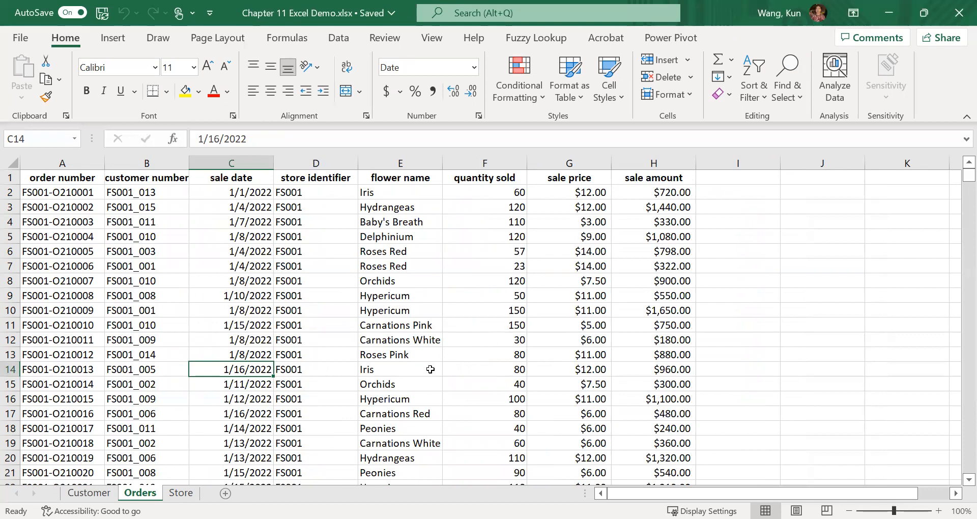
left_click(180, 493)
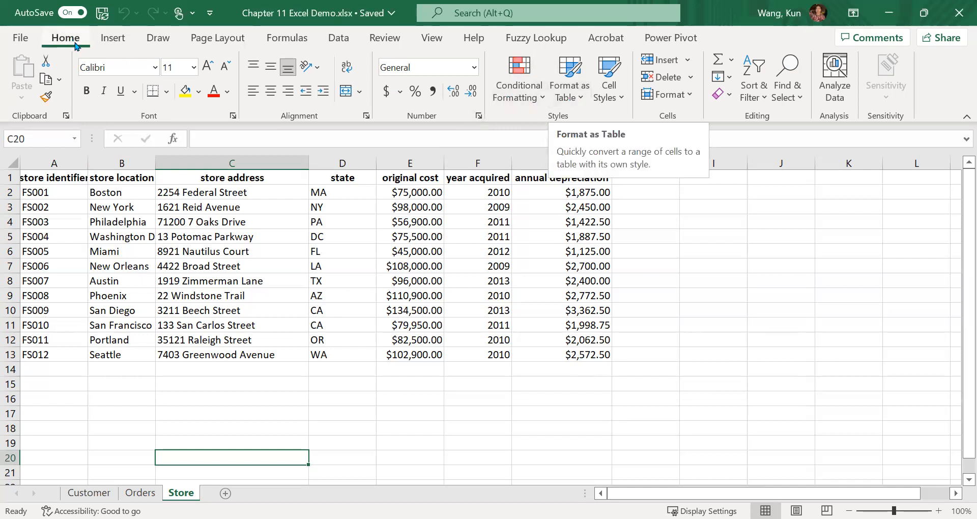
left_click(565, 100)
left_click(565, 100)
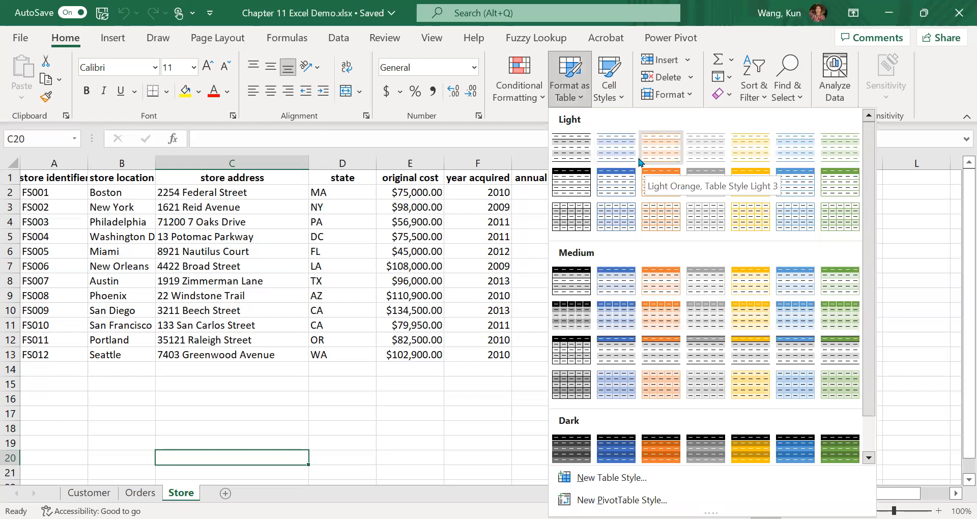
left_click(114, 38)
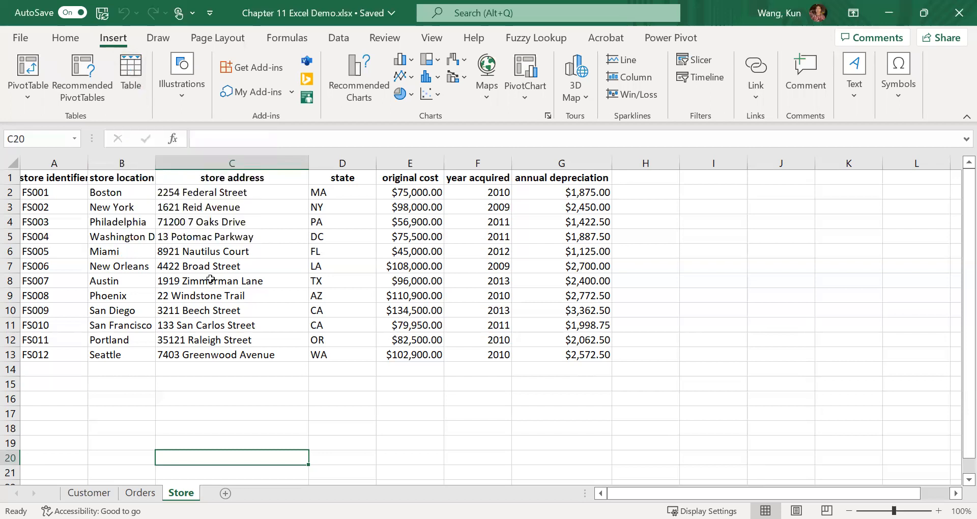
left_click(125, 63)
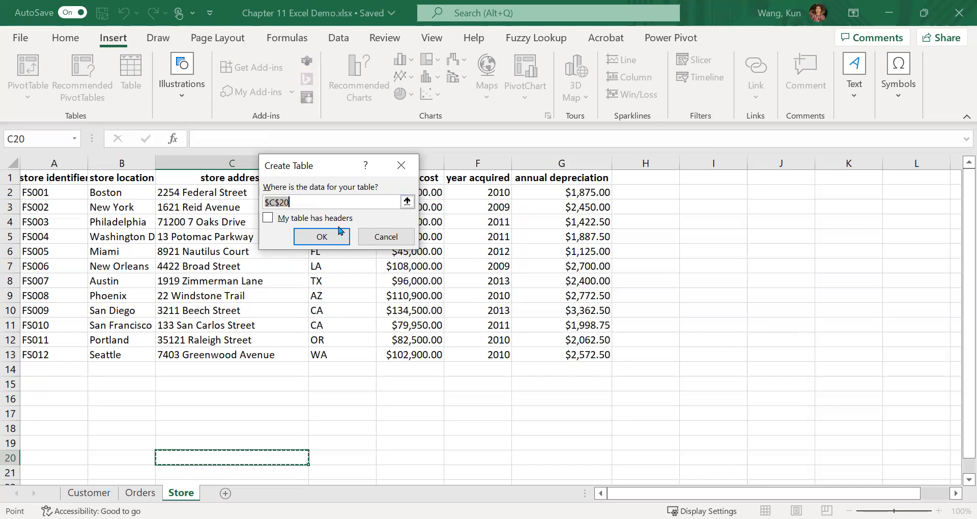
left_click(386, 239)
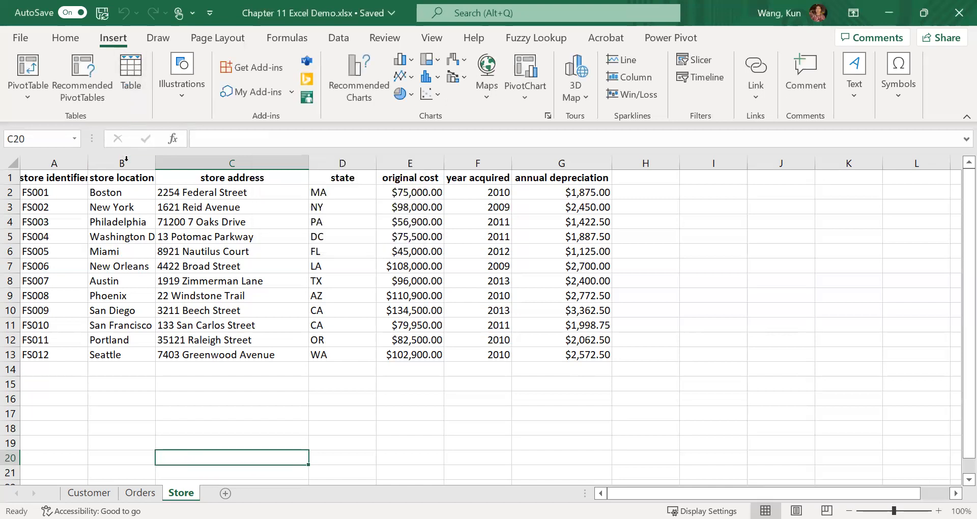
- Convert the Store data range A1:G13 into a table with headers and try to name it store
left_click(121, 224)
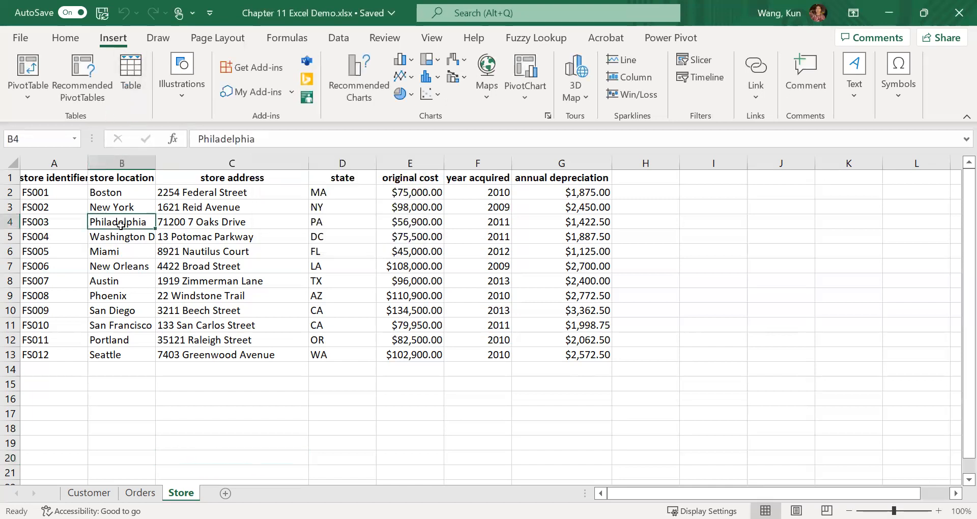
left_click(132, 69)
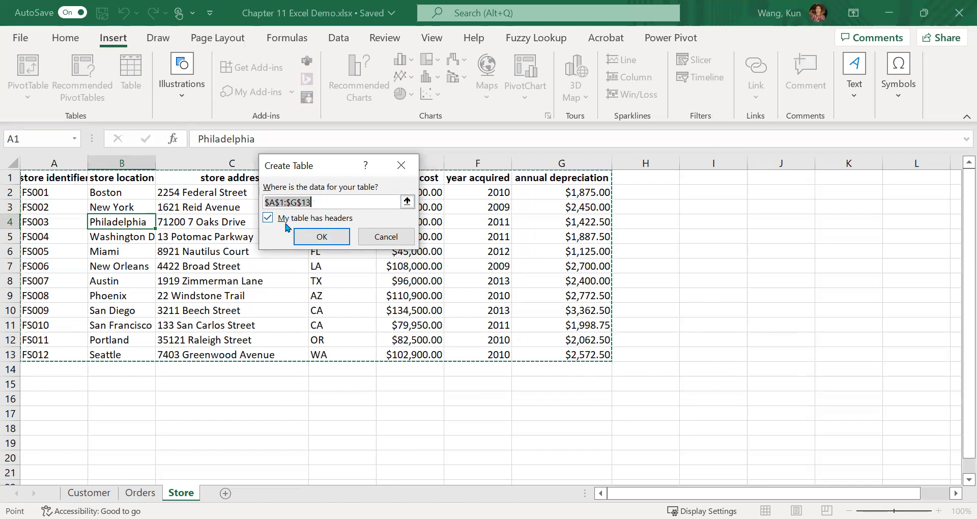
left_click(335, 242)
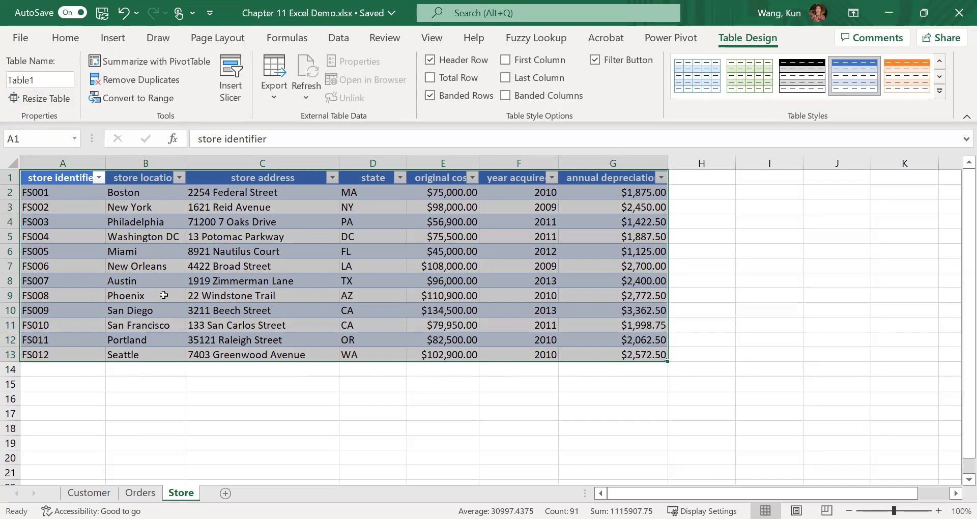
left_click(46, 81)
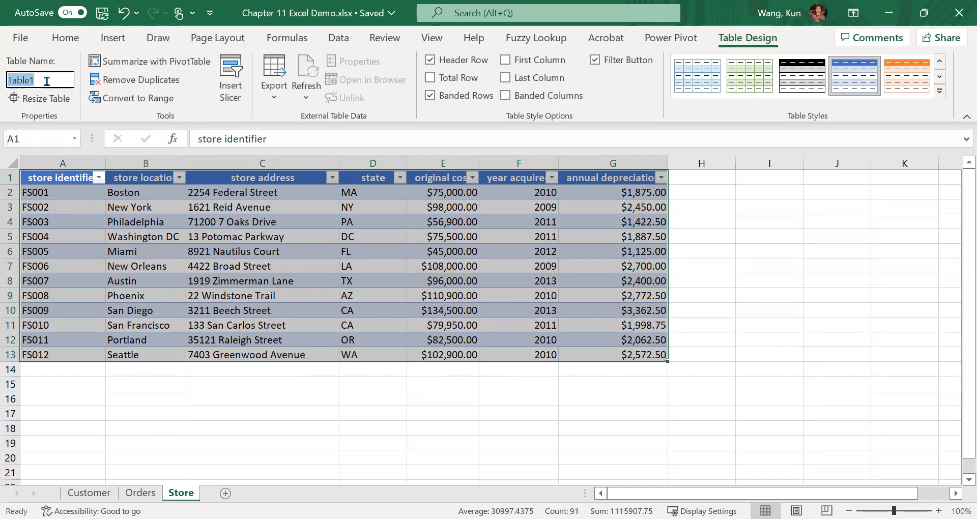
type("store")
left_click(246, 430)
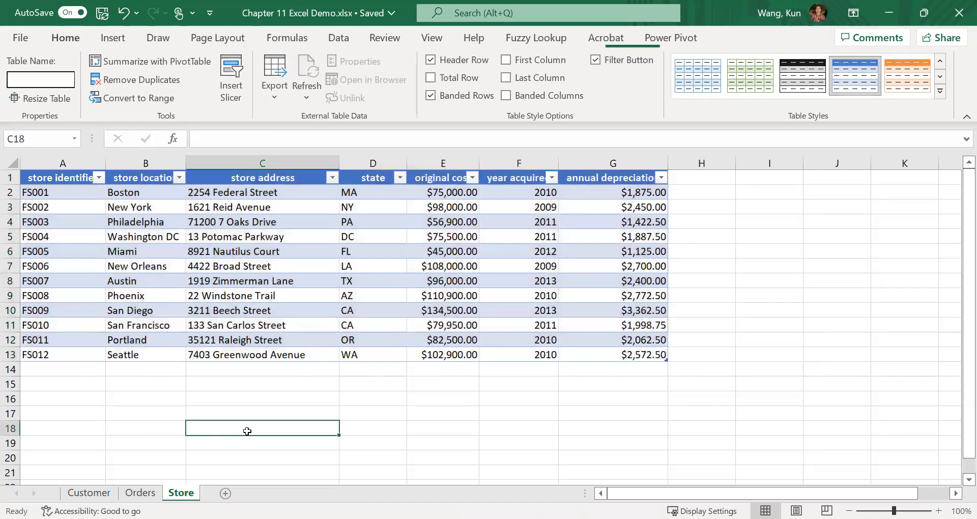
- Format the Orders data range A1:H16681 as a table with headers in the light green style and try to name it order
left_click(139, 492)
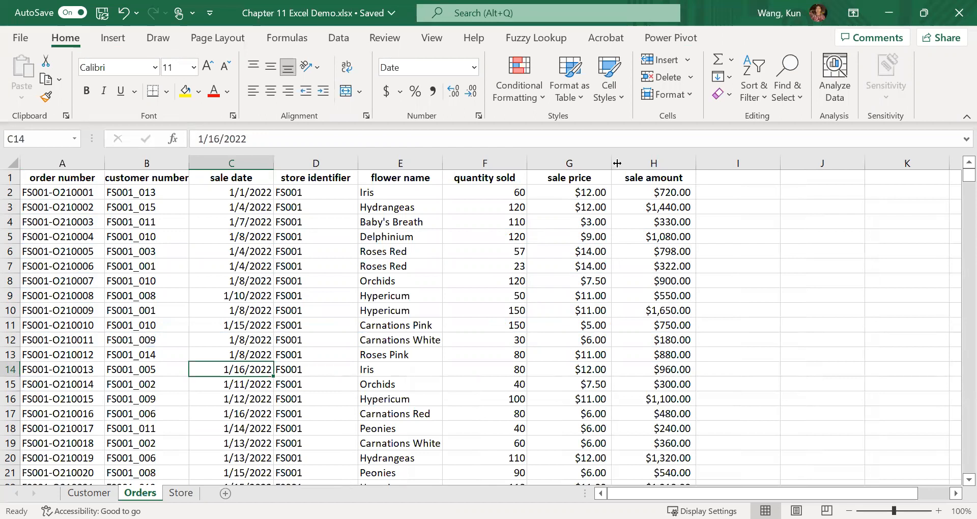
left_click(577, 102)
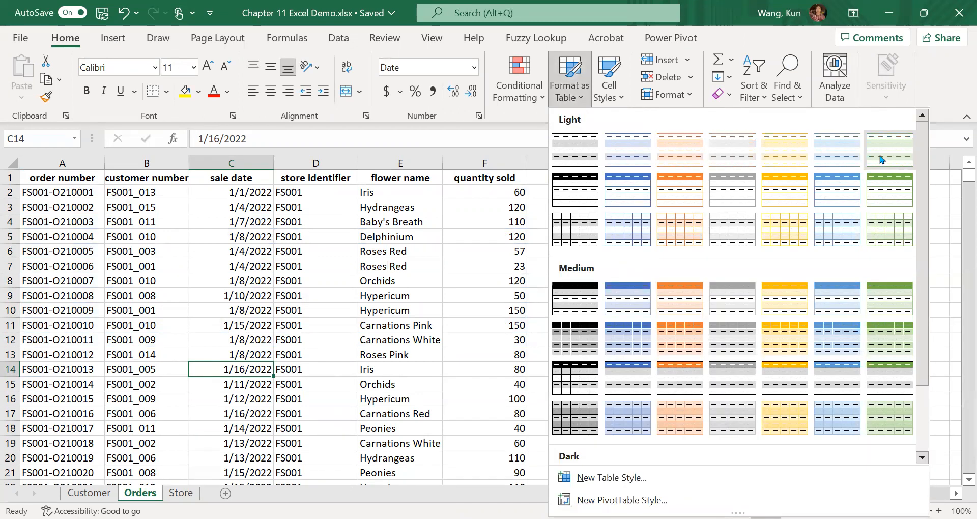
key("Escape")
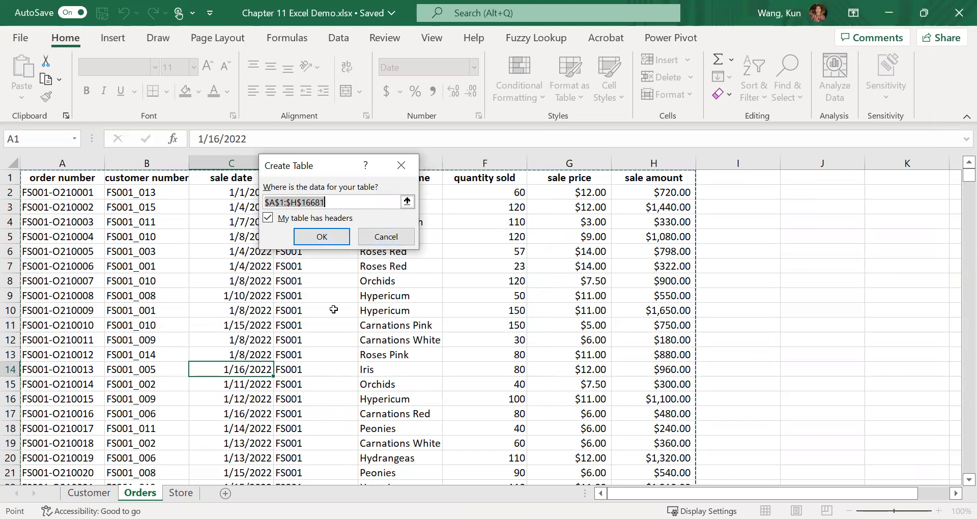
left_click(339, 238)
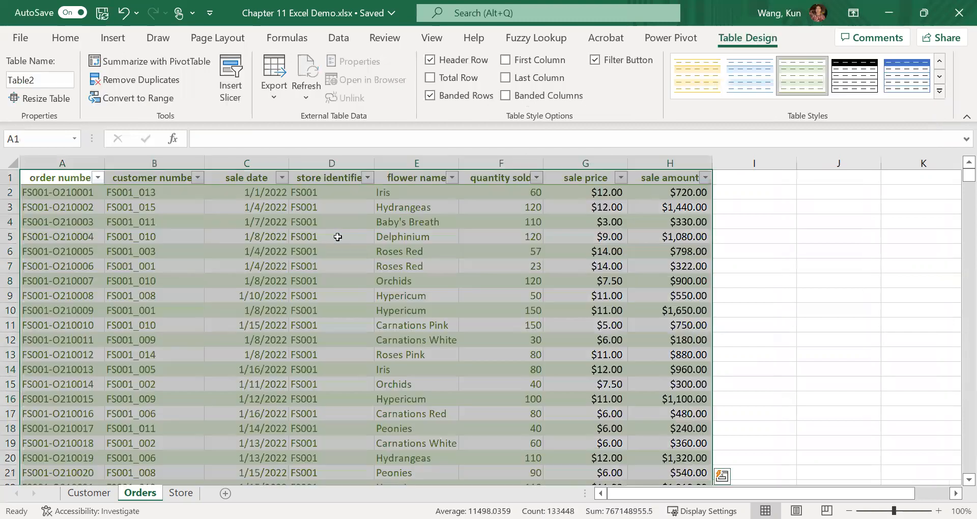
left_click(51, 81)
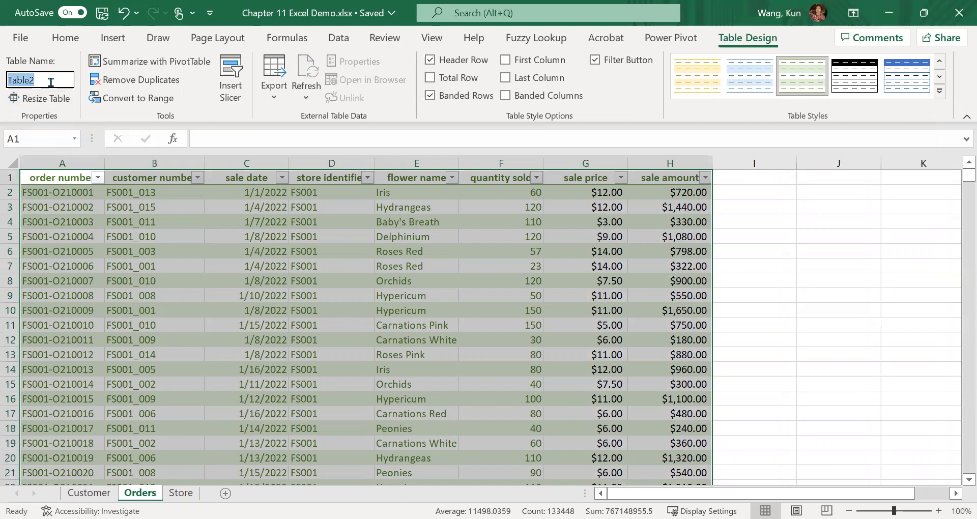
type("order")
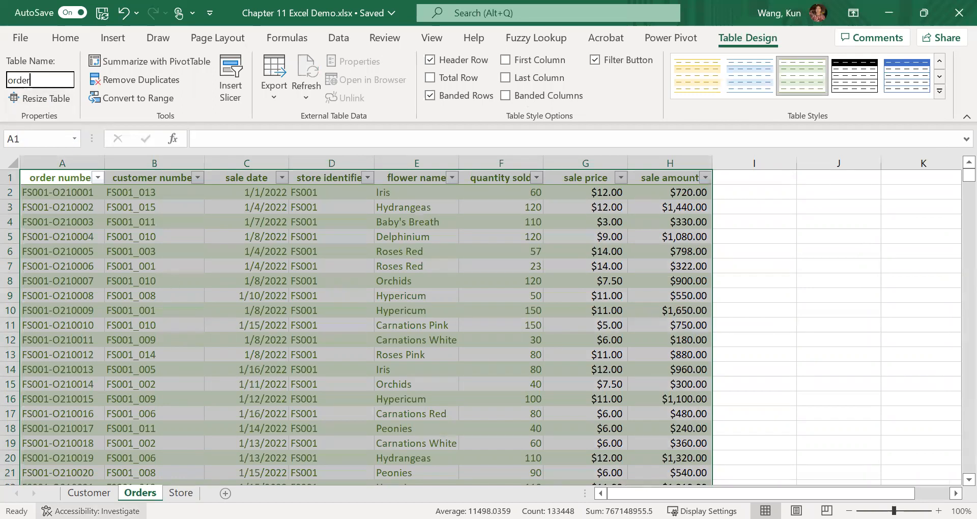
- Format the Customer data range A1:H181 as a table with headers in the light gray banded style and name it Customer
left_click(82, 493)
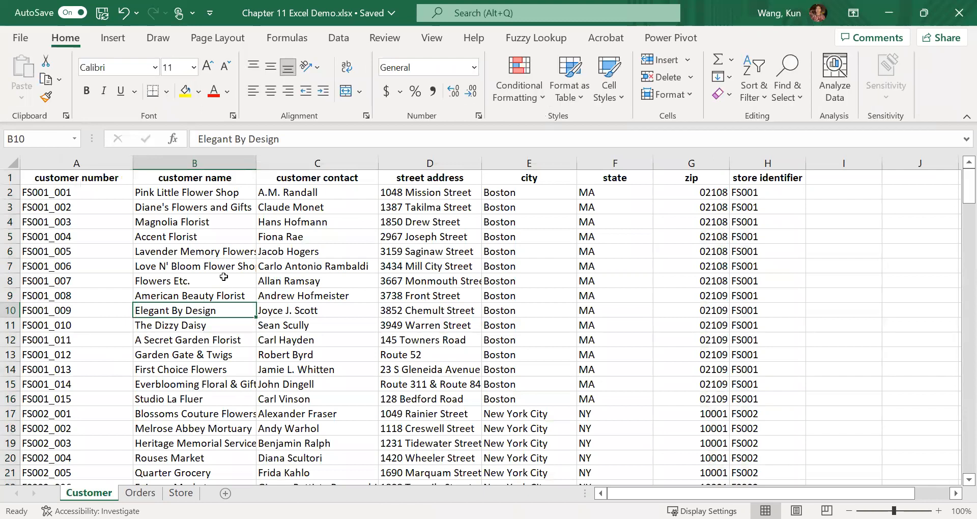
left_click(570, 102)
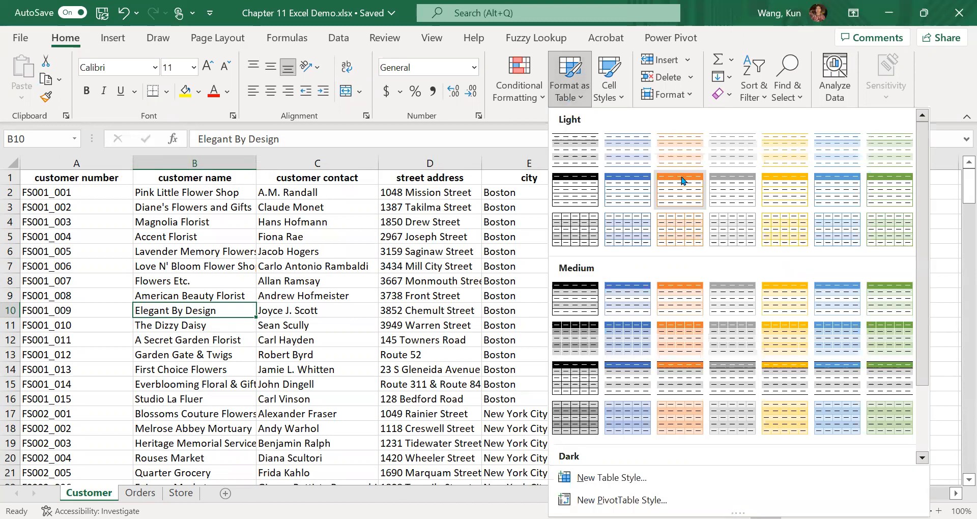
left_click(735, 154)
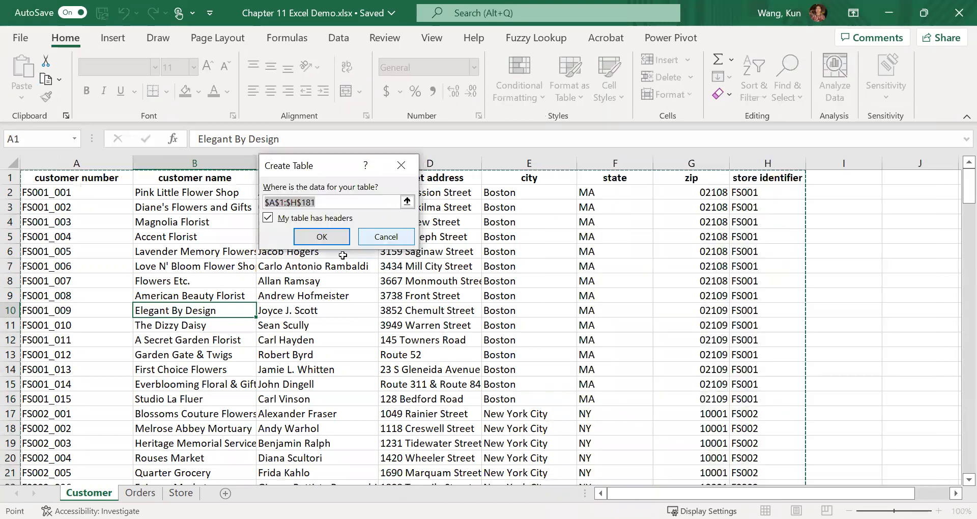
left_click(332, 237)
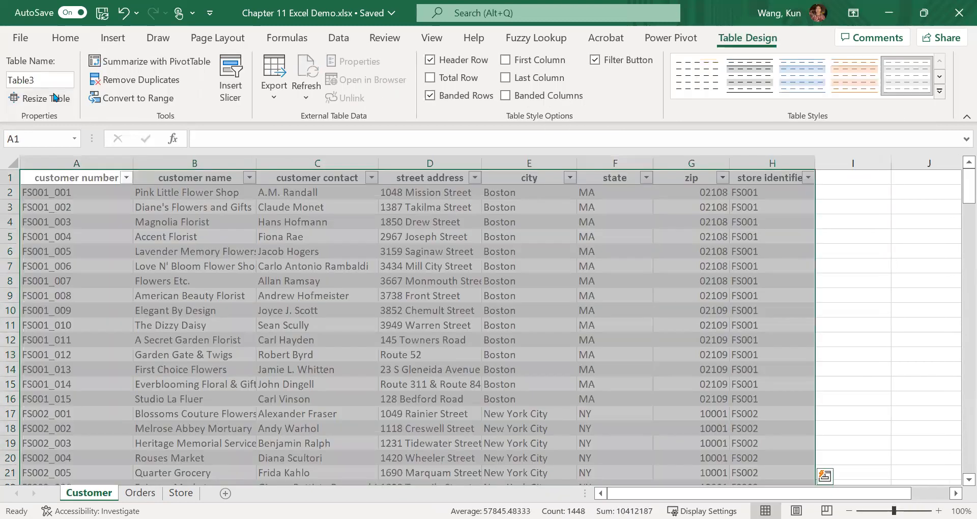
left_click(47, 77)
type("Customer")
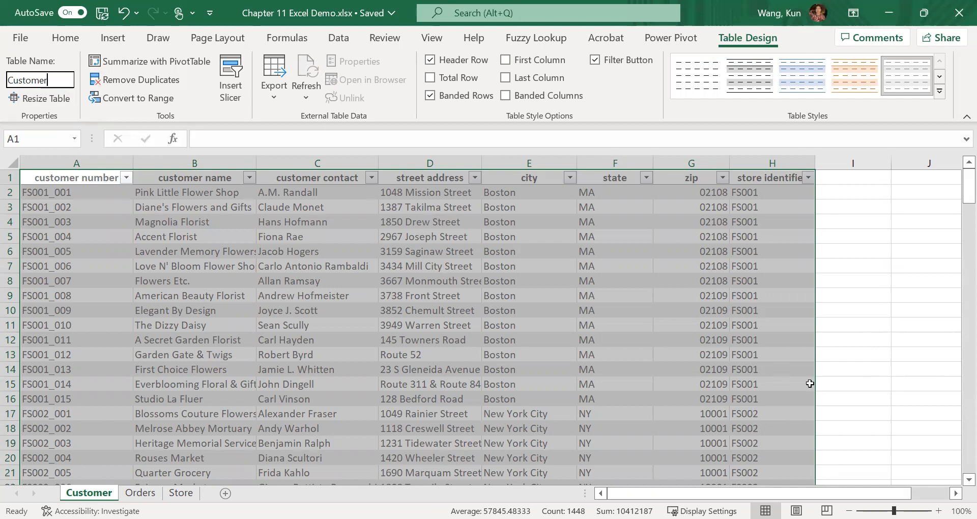
left_click(879, 295)
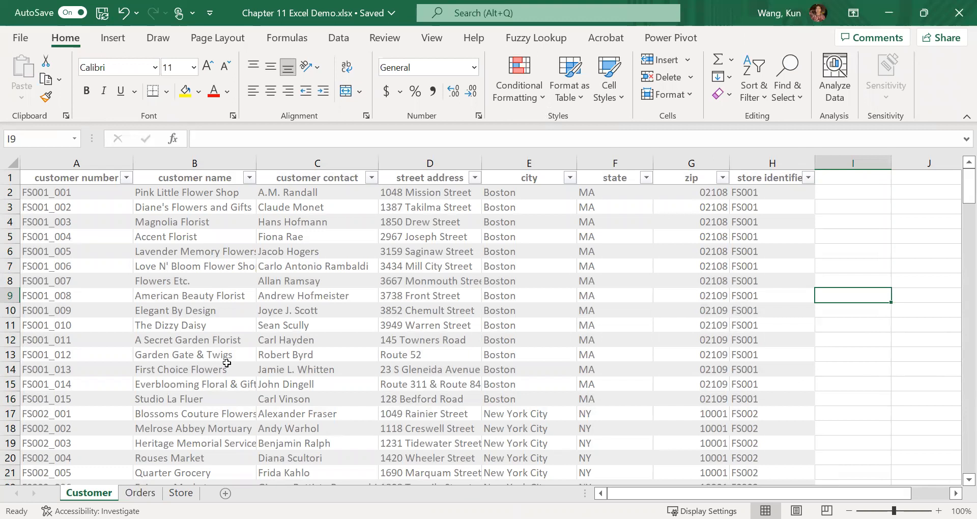
left_click(373, 178)
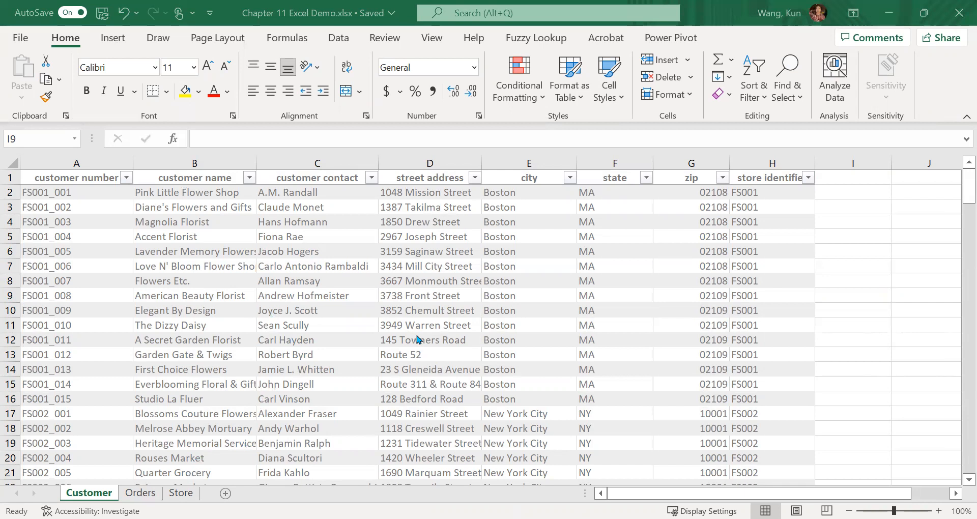
left_click(341, 42)
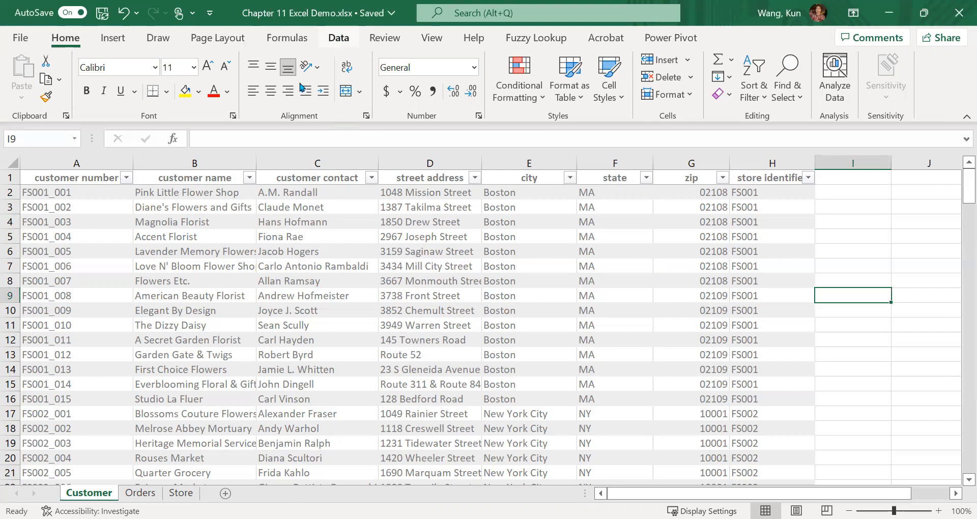
left_click(335, 39)
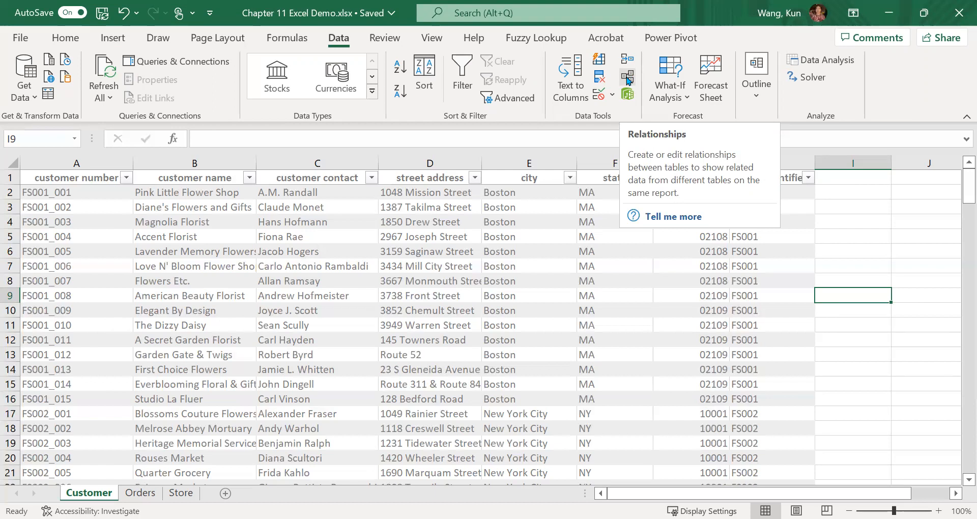
left_click(628, 79)
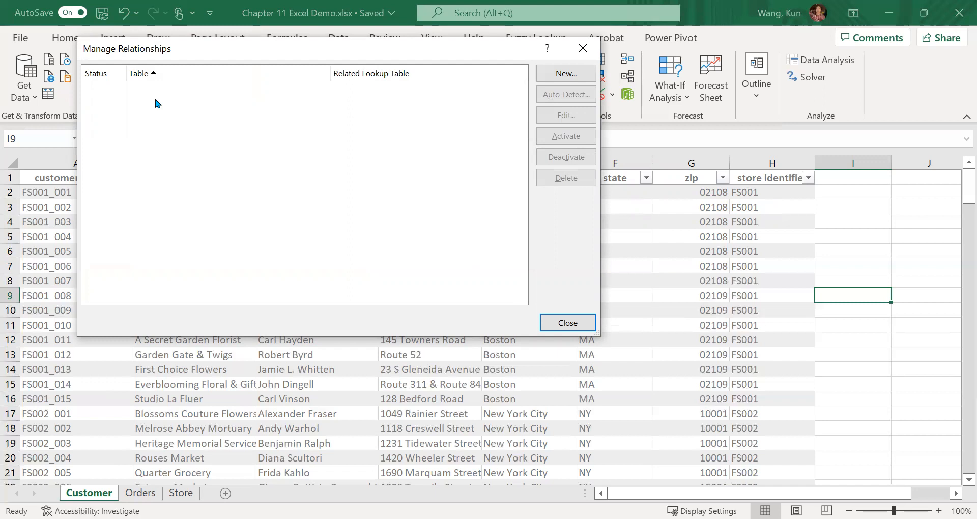
left_click(551, 76)
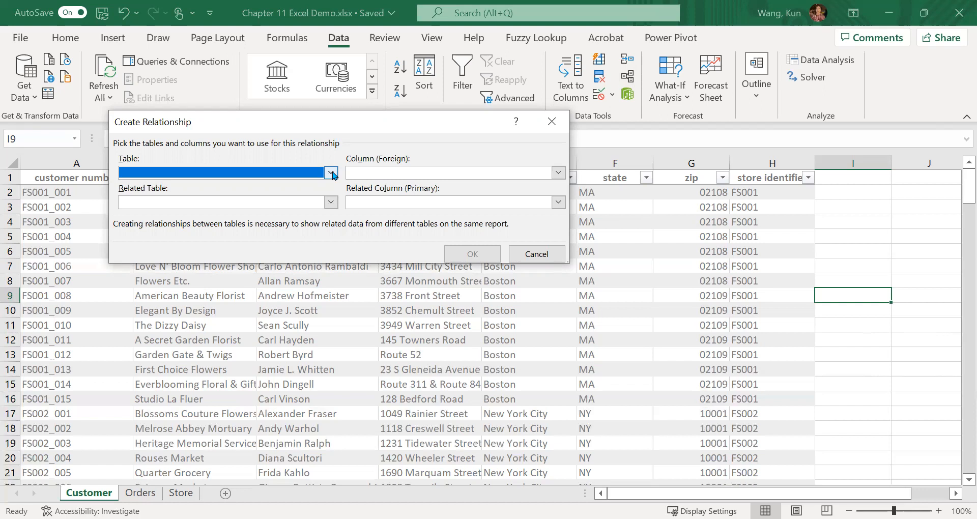
left_click(331, 173)
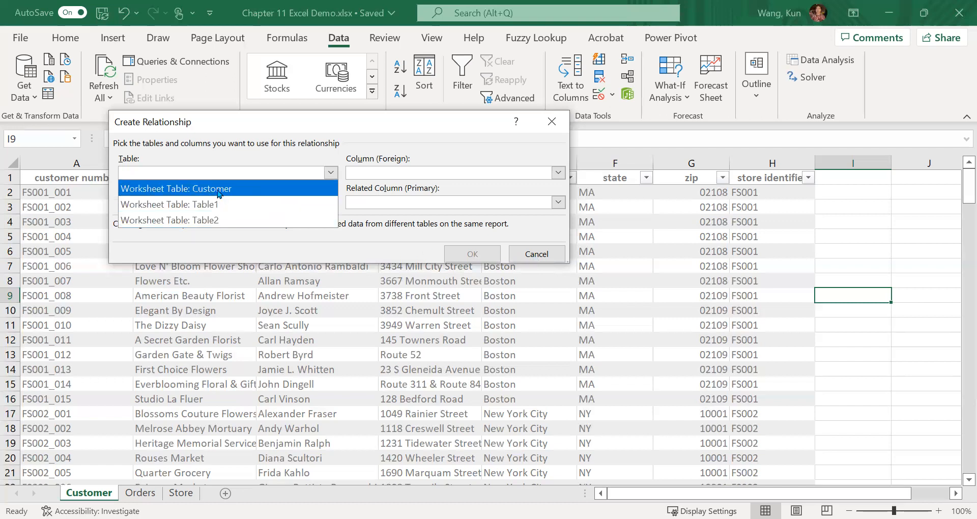
left_click(542, 255)
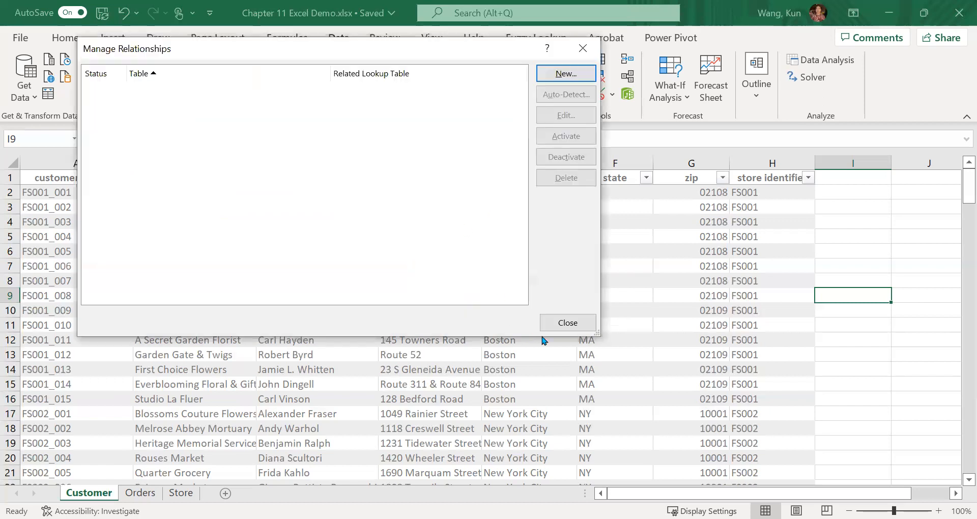
left_click(565, 322)
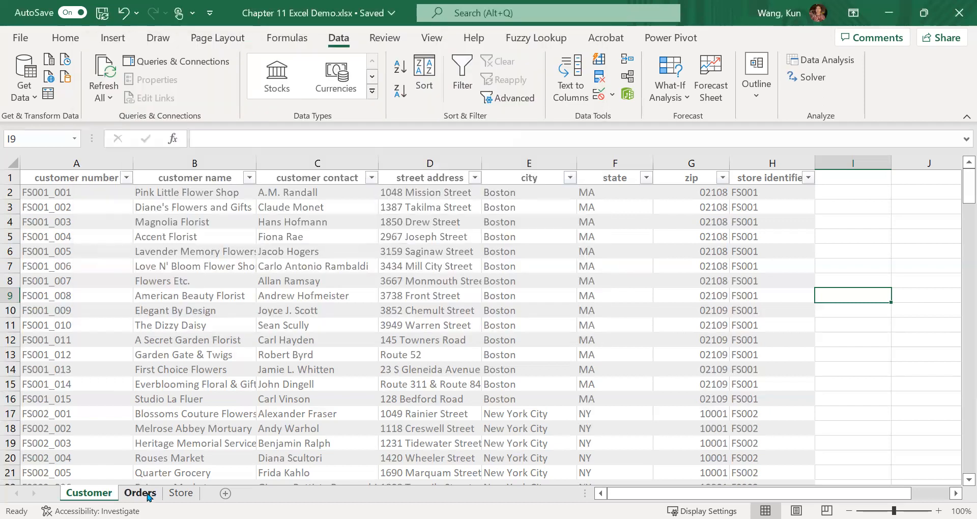
- Reapply the light green banded table style to the table on the Orders worksheet
left_click(141, 493)
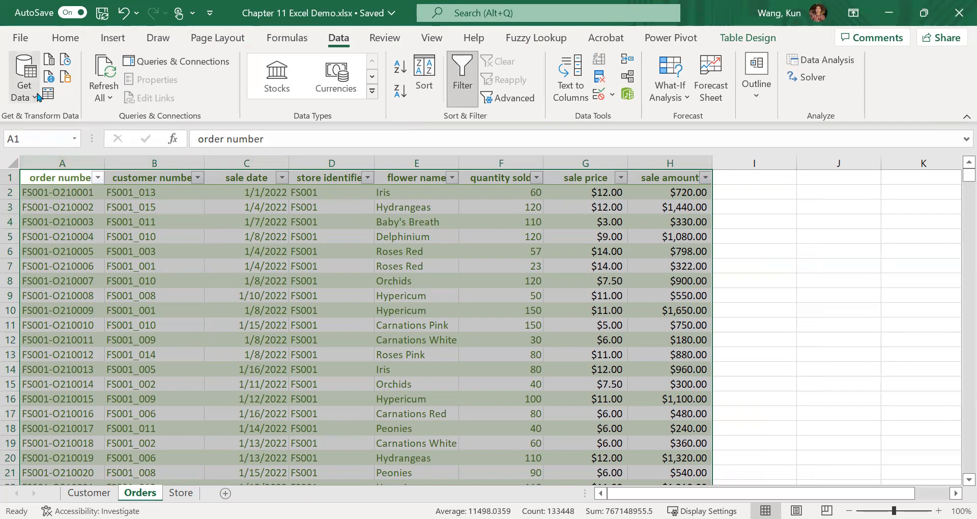
left_click(76, 40)
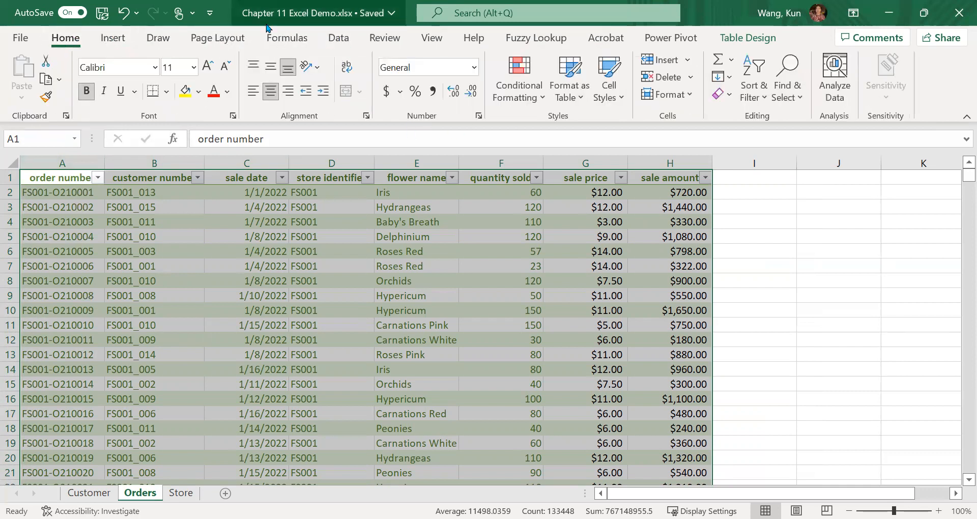
left_click(564, 100)
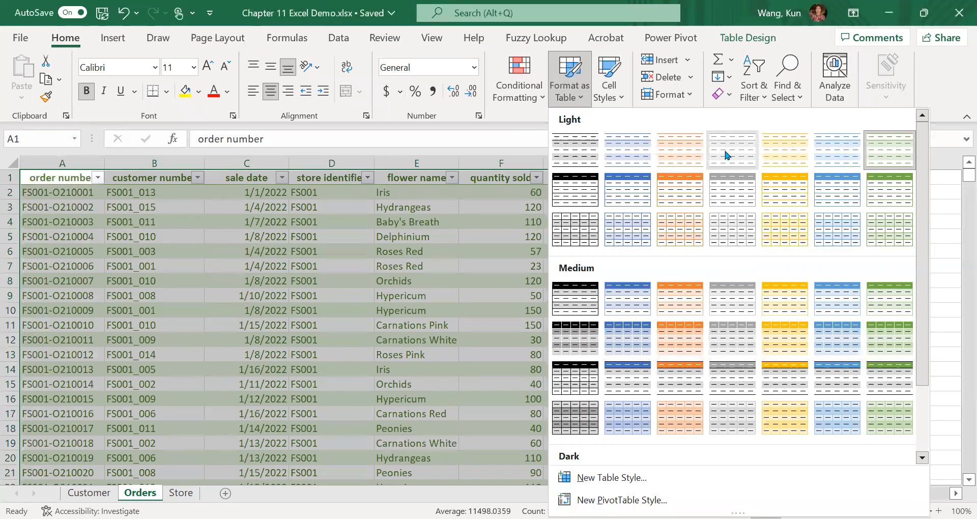
left_click(899, 153)
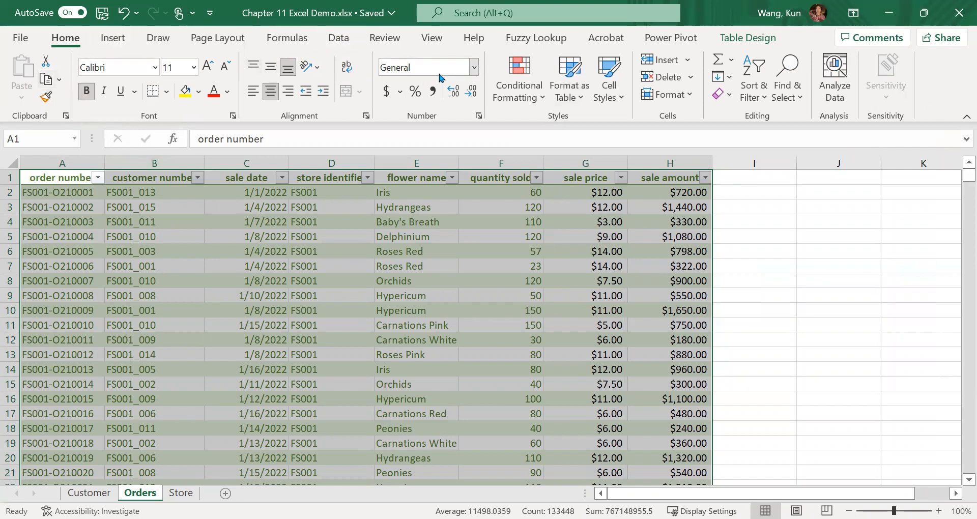
left_click(75, 139)
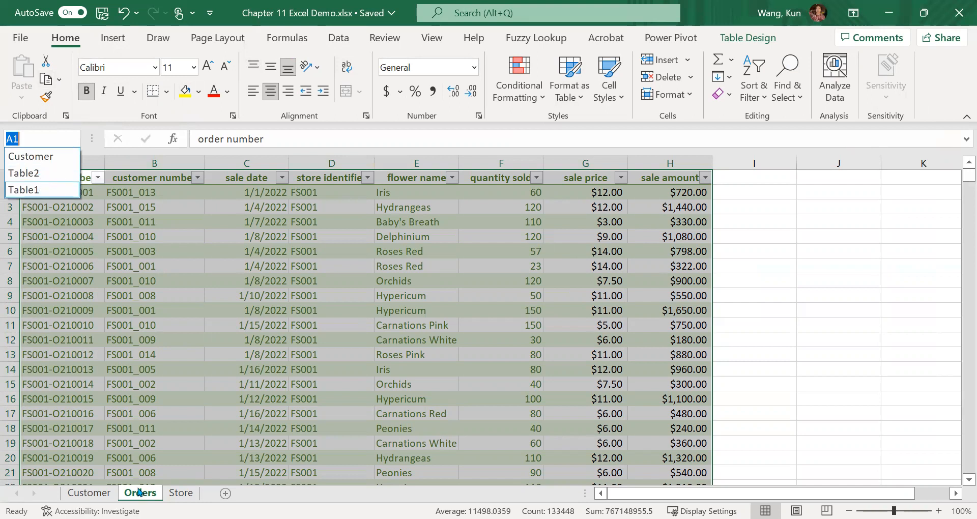
key("Escape")
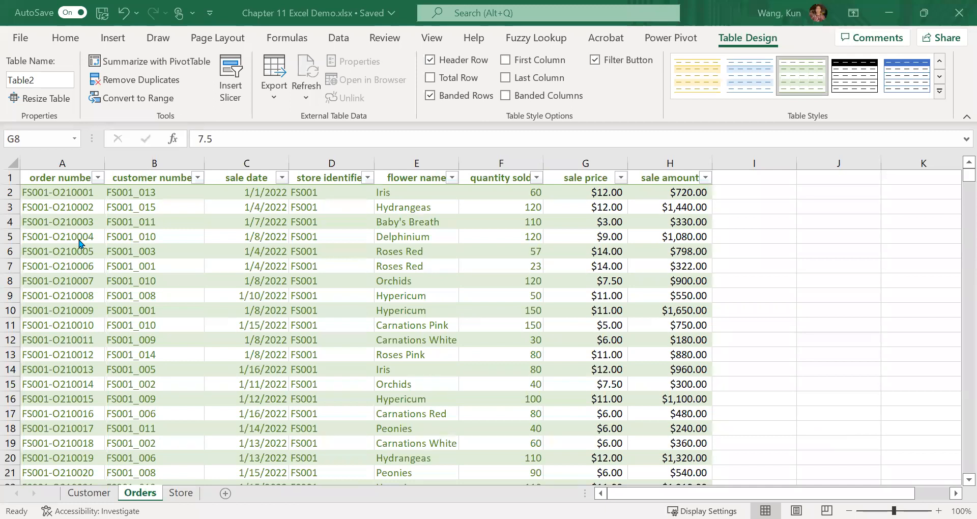
left_click(128, 249)
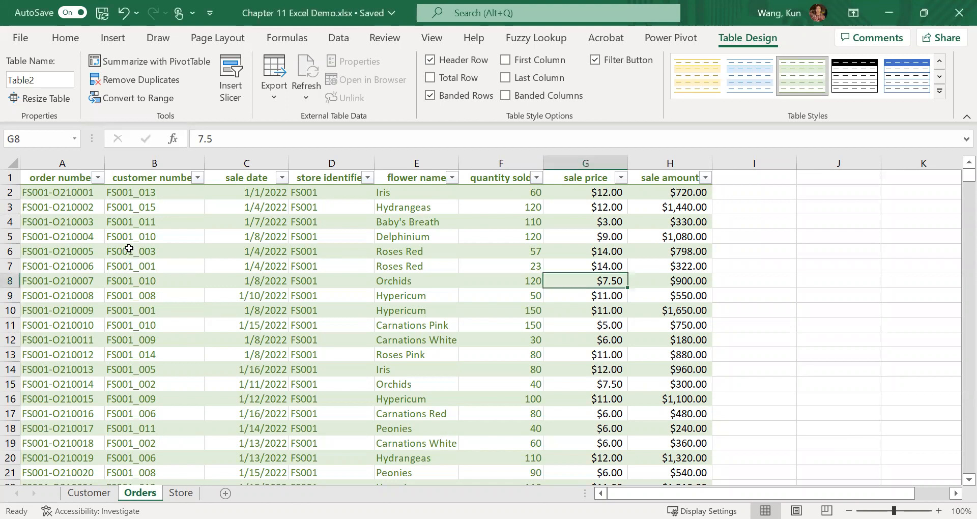
left_click(129, 249)
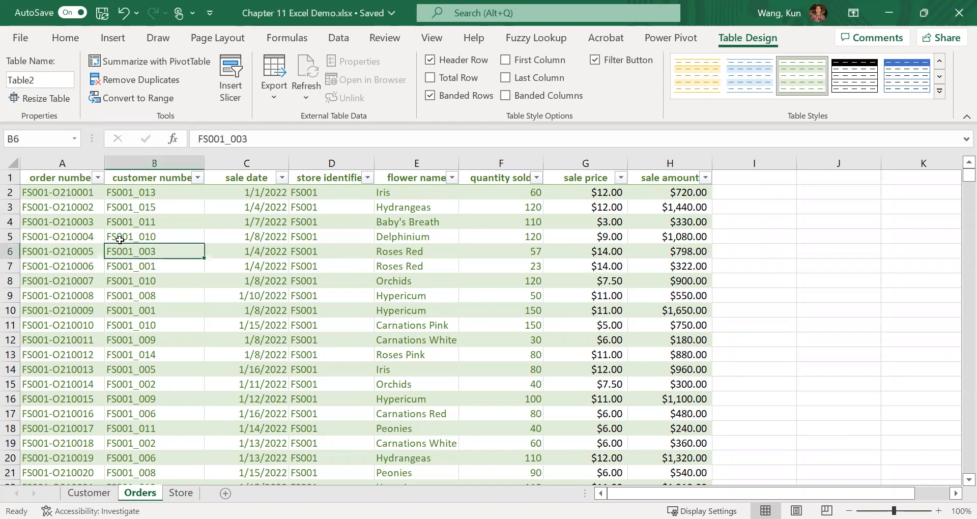
left_click(70, 41)
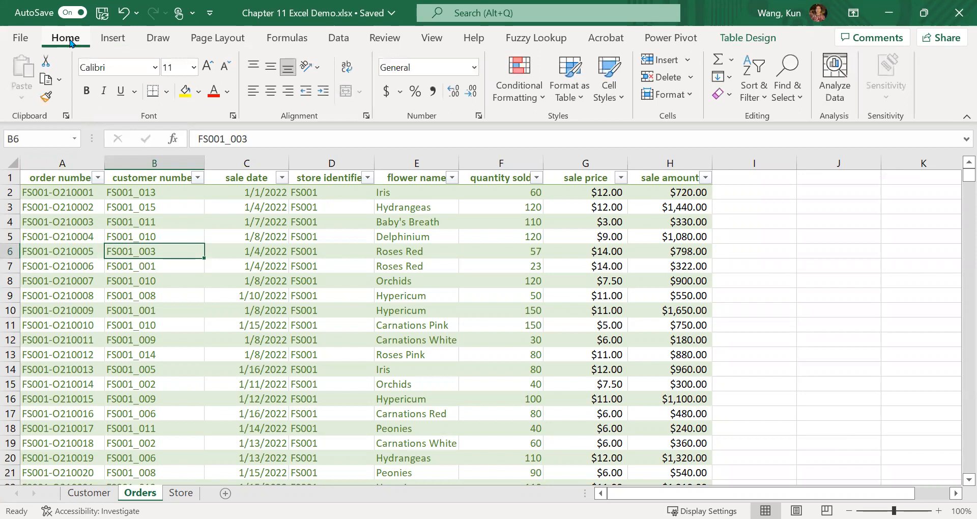
left_click(337, 39)
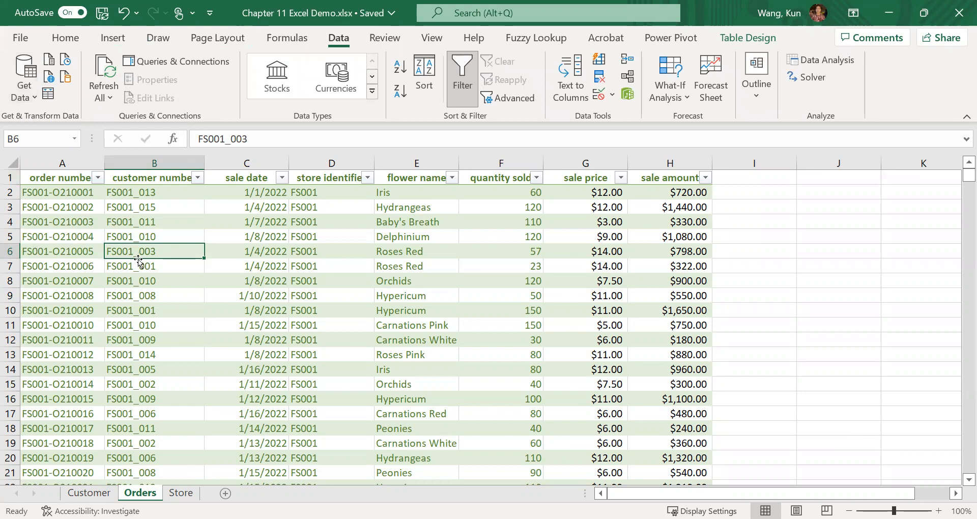
- Name the table on the Orders worksheet order and save the workbook
left_click(736, 43)
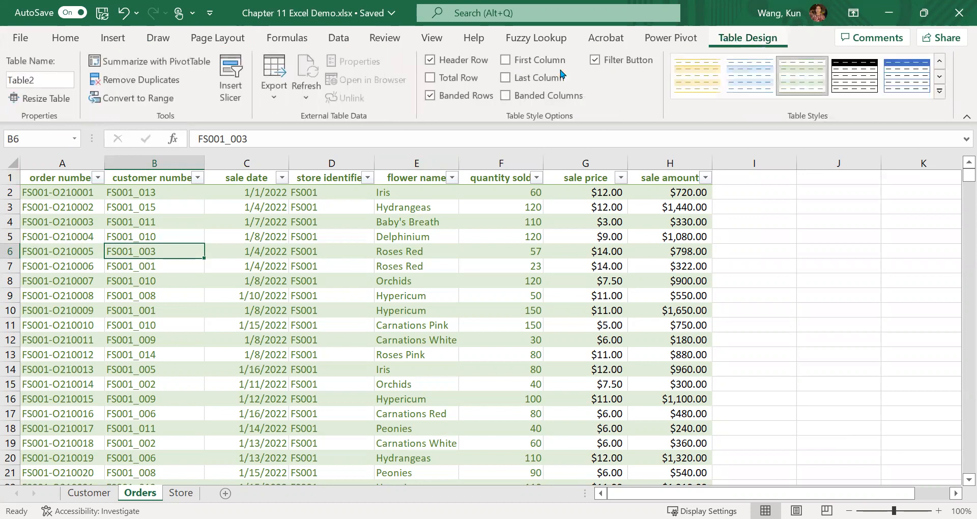
left_click(43, 82)
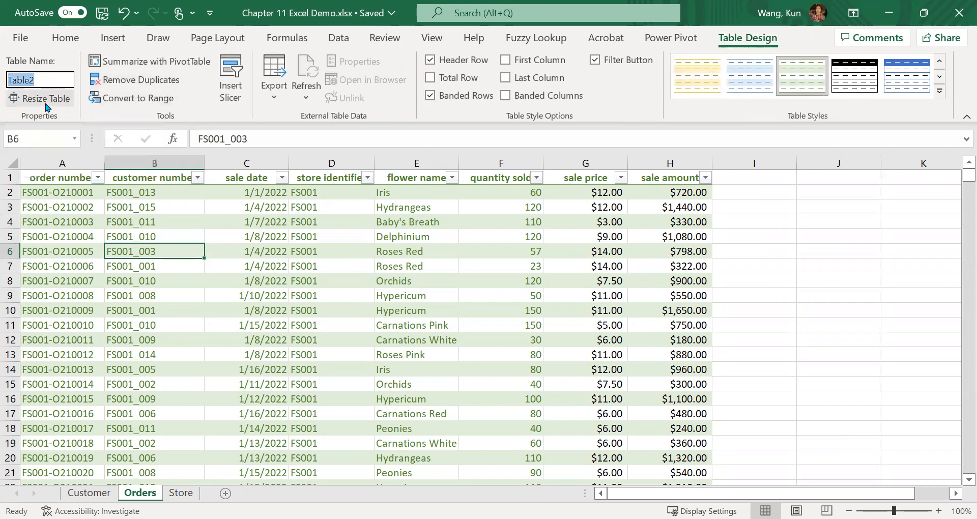
type("order")
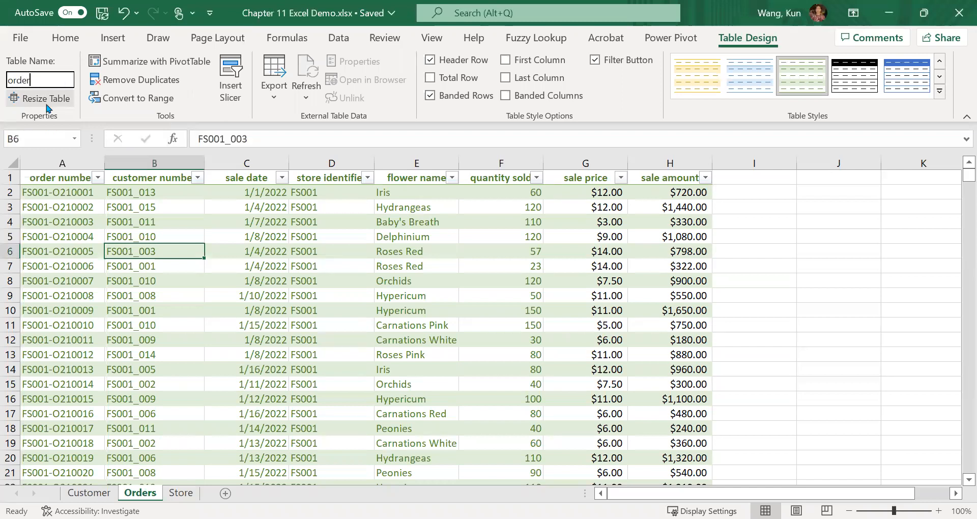
left_click(226, 304)
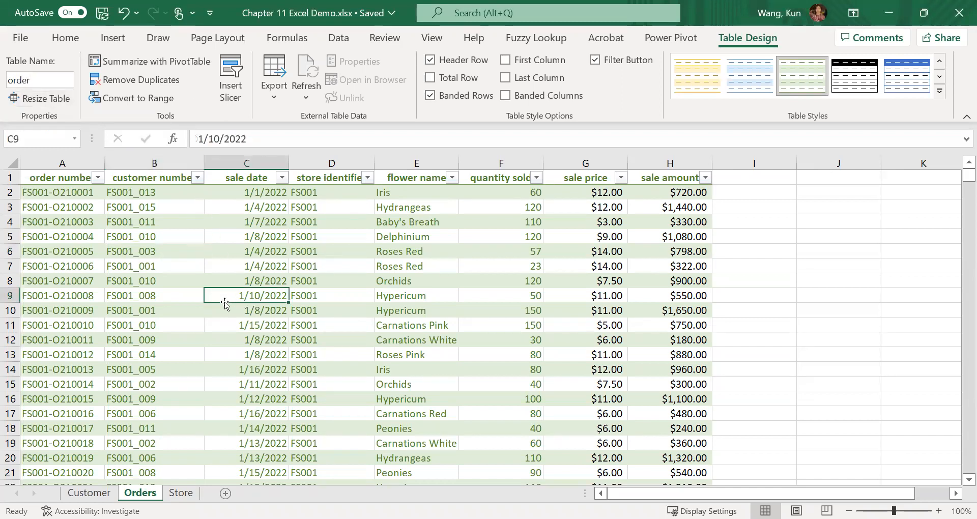
left_click(102, 15)
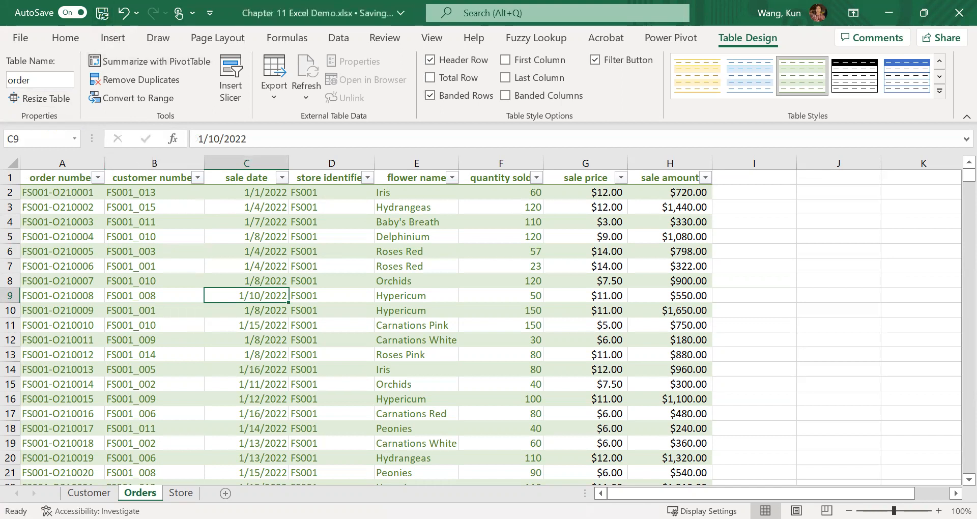
- Name the table on the Store worksheet store and save the workbook
left_click(181, 493)
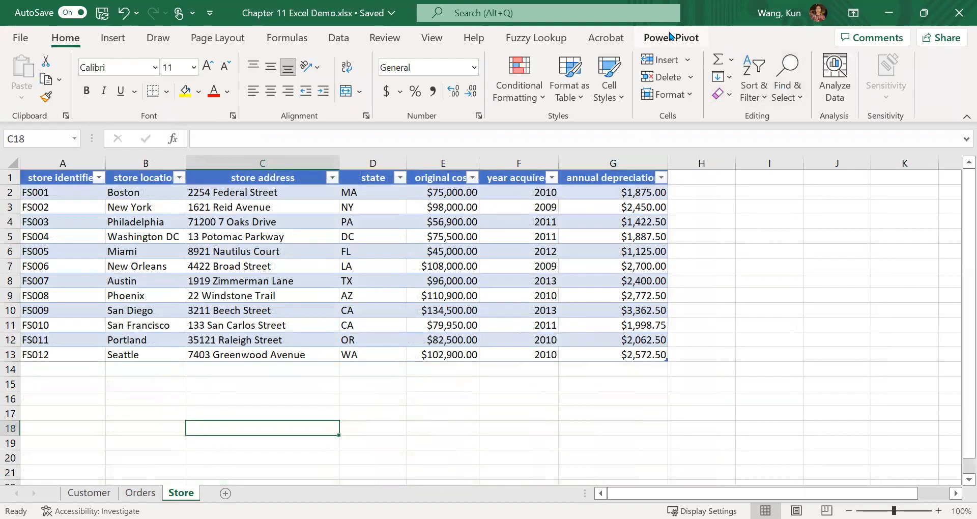
left_click(261, 312)
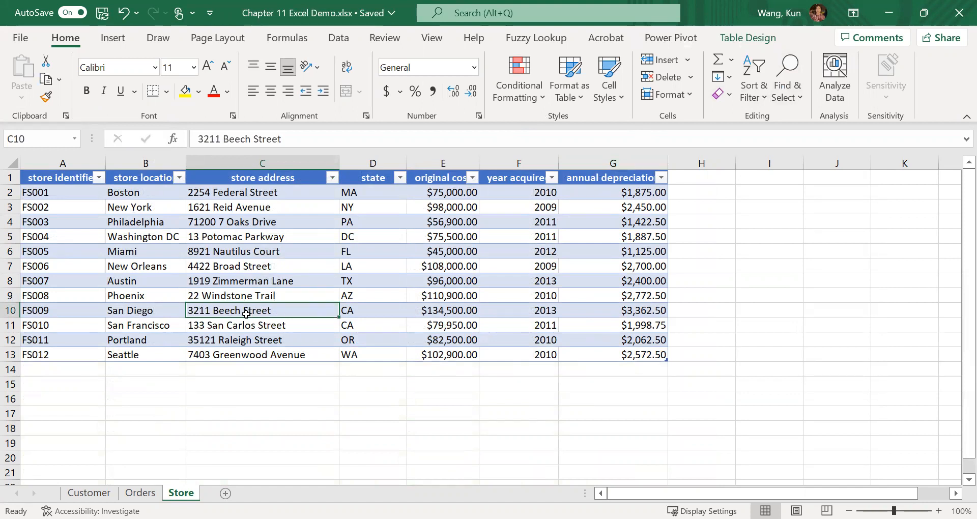
left_click(748, 38)
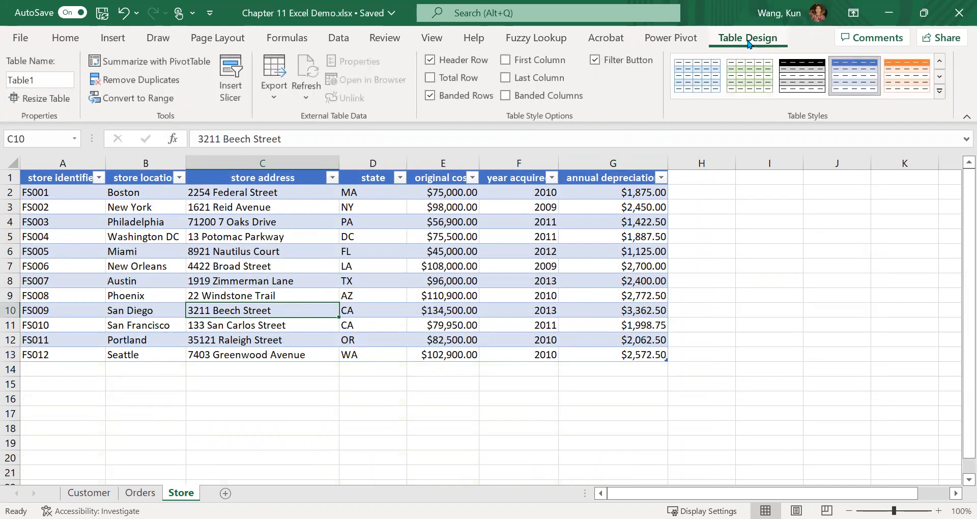
left_click(53, 78)
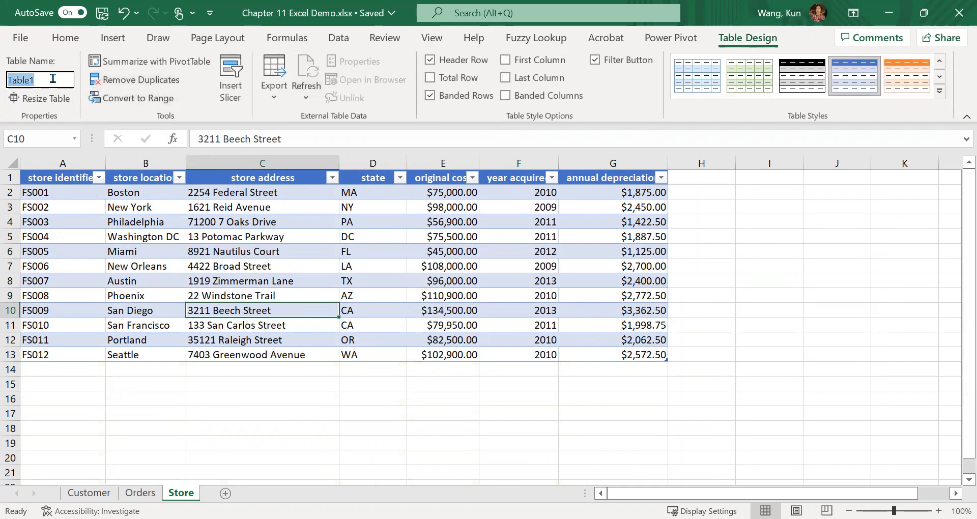
type("store")
left_click(106, 21)
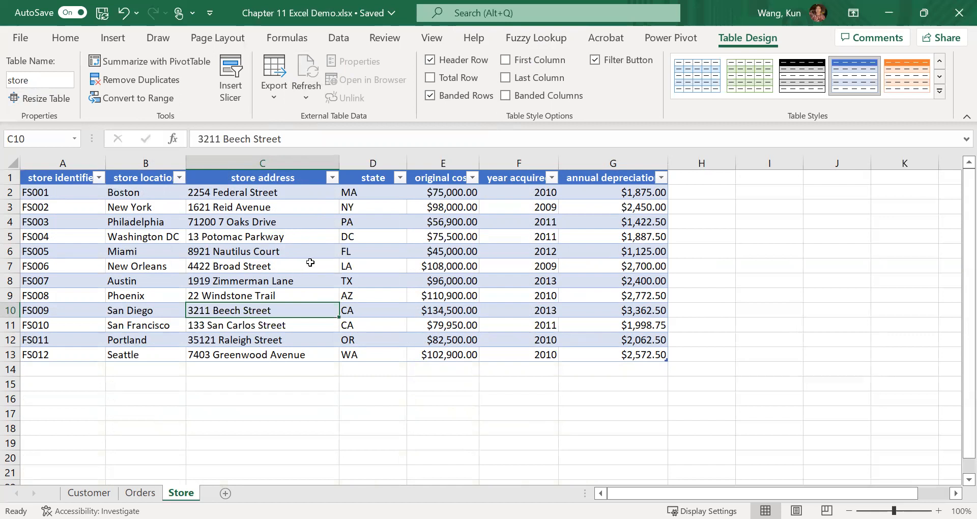
- Start a new table relationship with order as the table and customer number as its foreign column
left_click(341, 39)
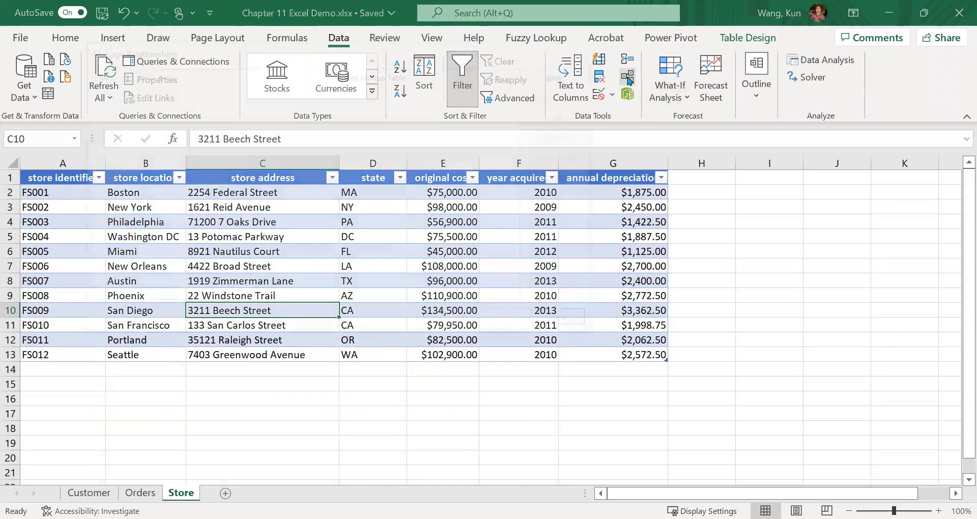
left_click(628, 77)
left_click(566, 73)
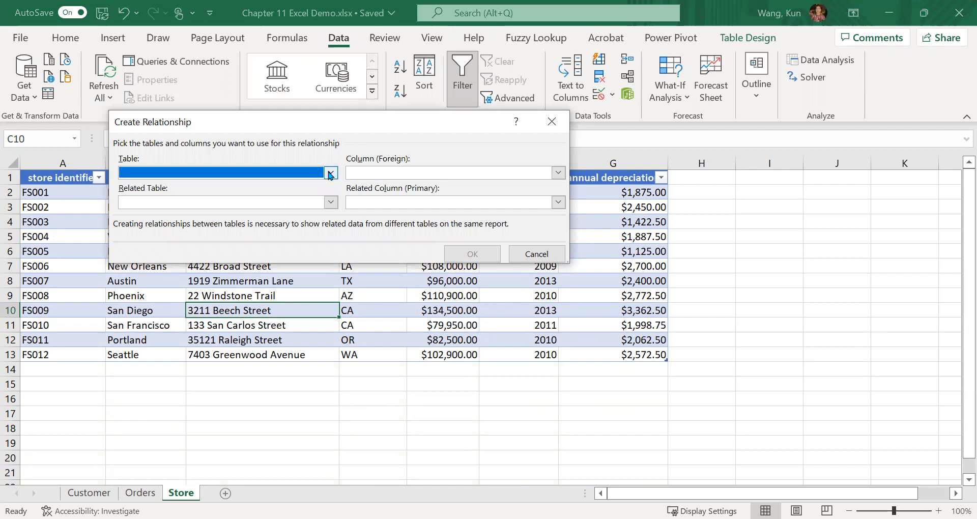
left_click(331, 174)
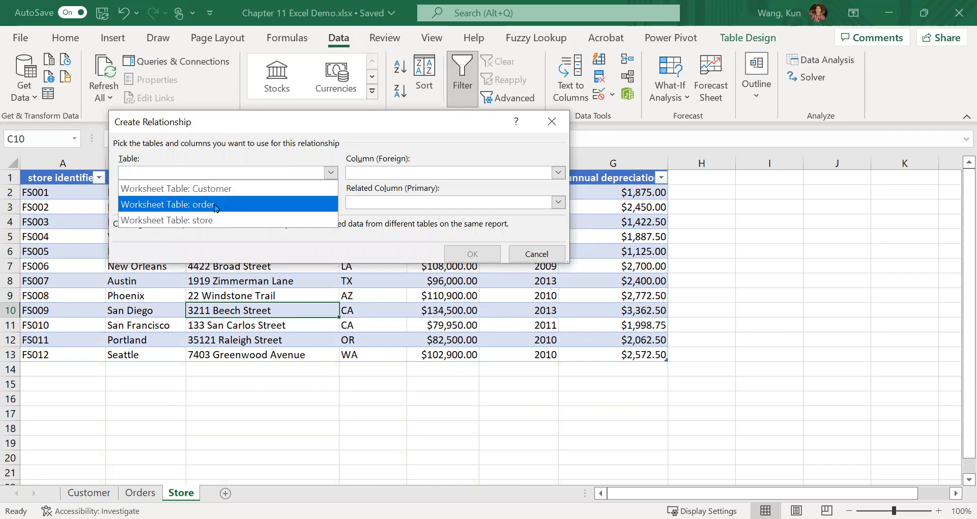
left_click(217, 205)
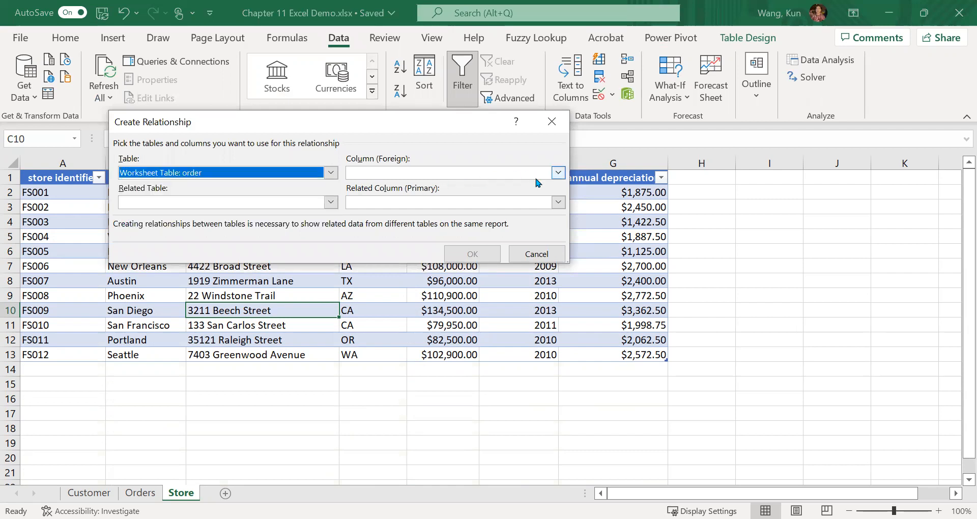
left_click(534, 175)
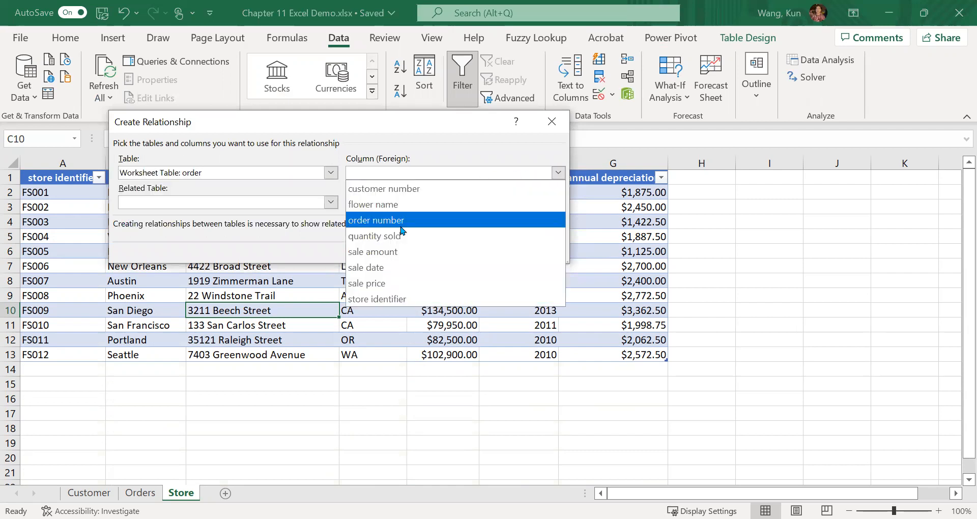
left_click(401, 191)
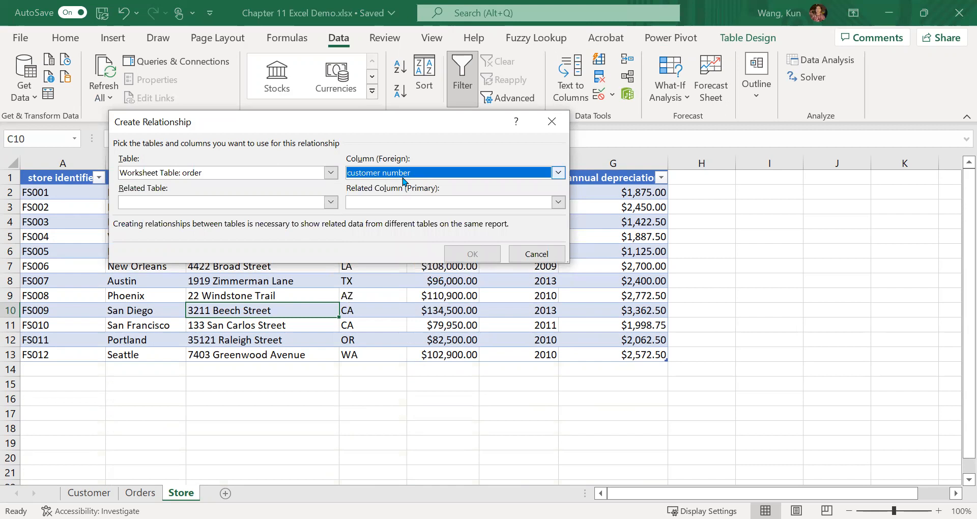
- Set Customer as the related table with customer number as the primary column and create the relationship
left_click(331, 203)
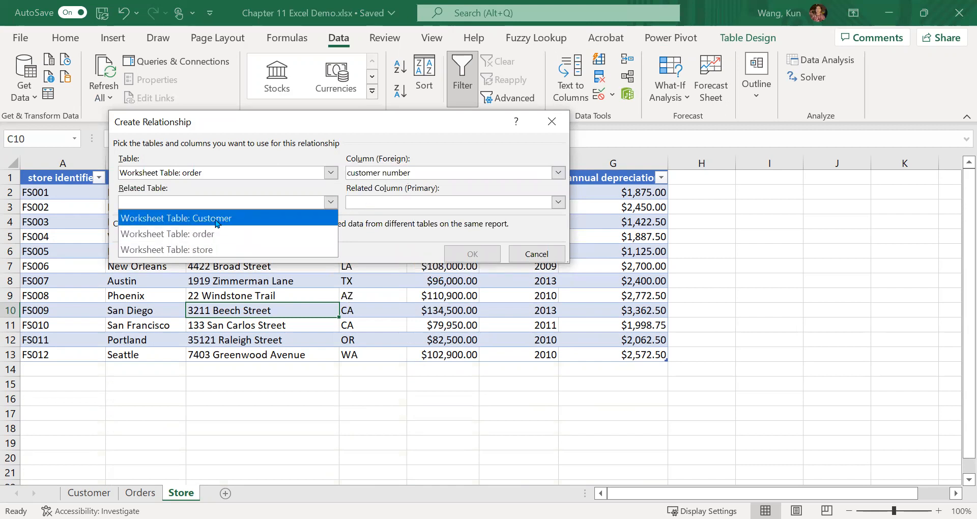
left_click(216, 219)
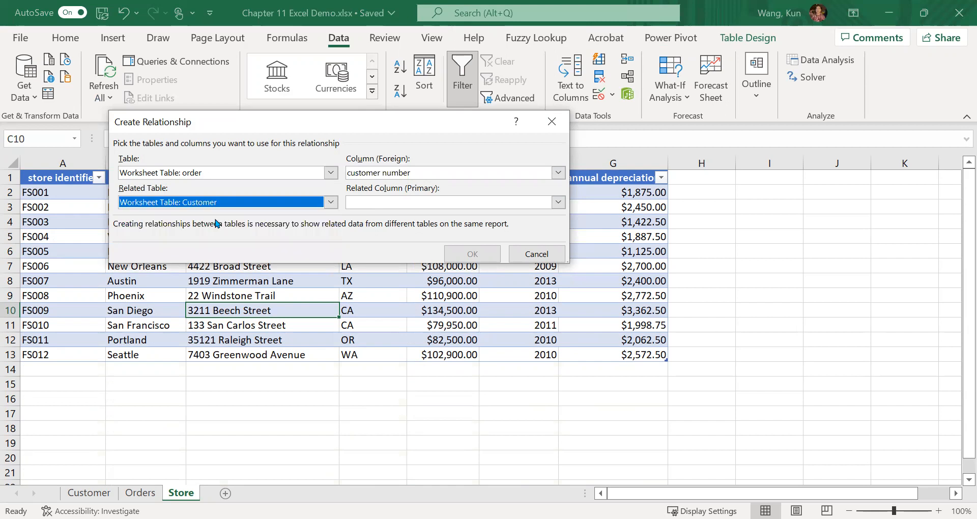
left_click(558, 202)
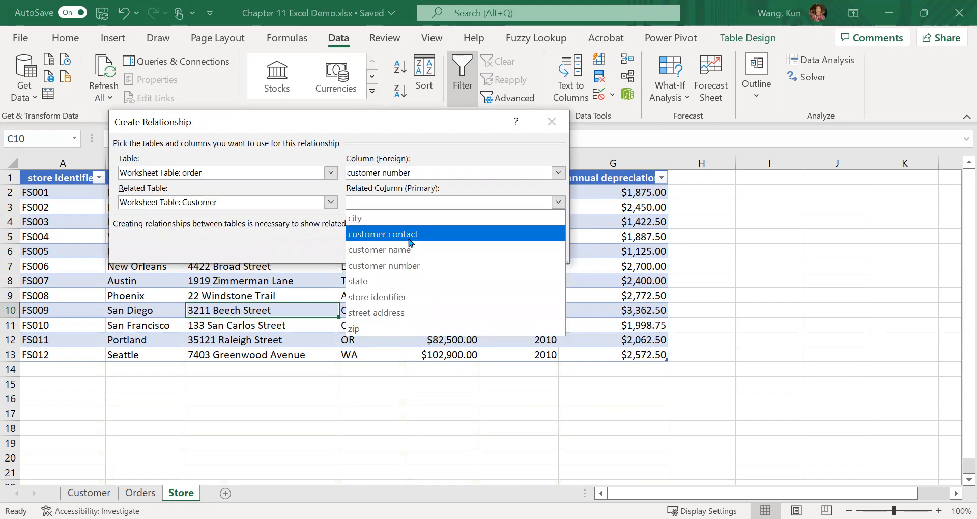
left_click(402, 266)
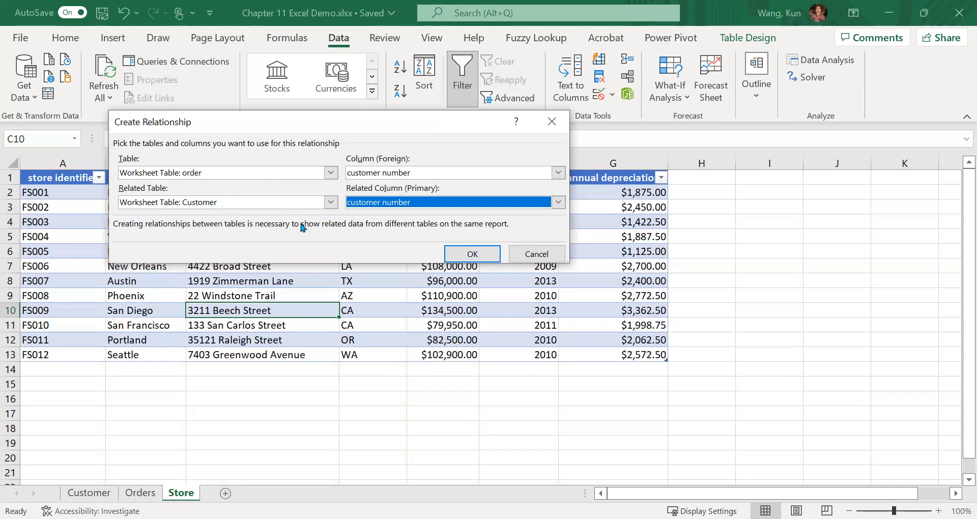
left_click(493, 257)
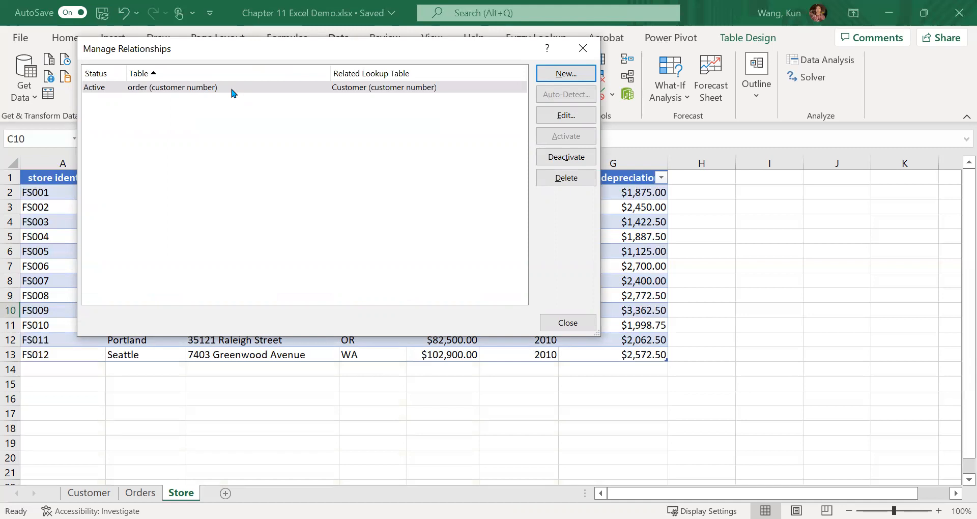
left_click(270, 90)
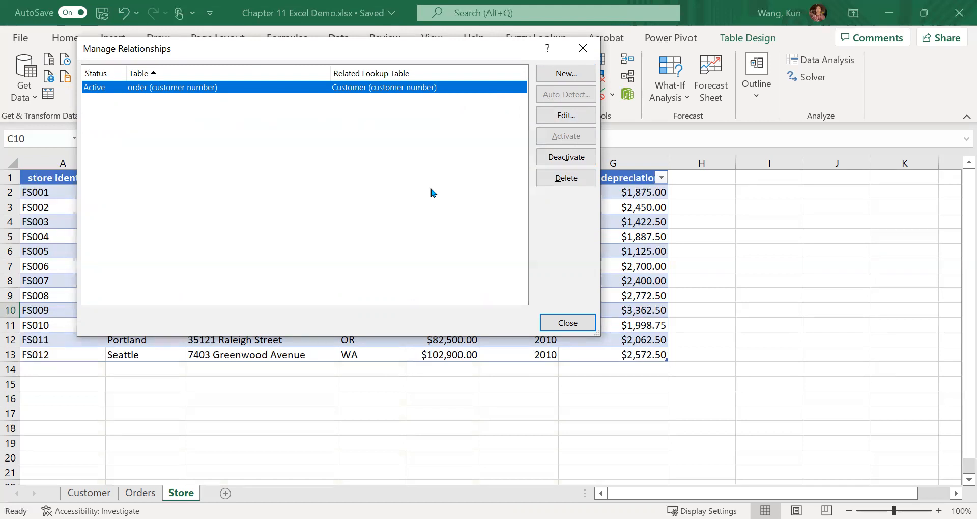
- Start a new table relationship with order as the table and store identifier as its foreign column
left_click(566, 76)
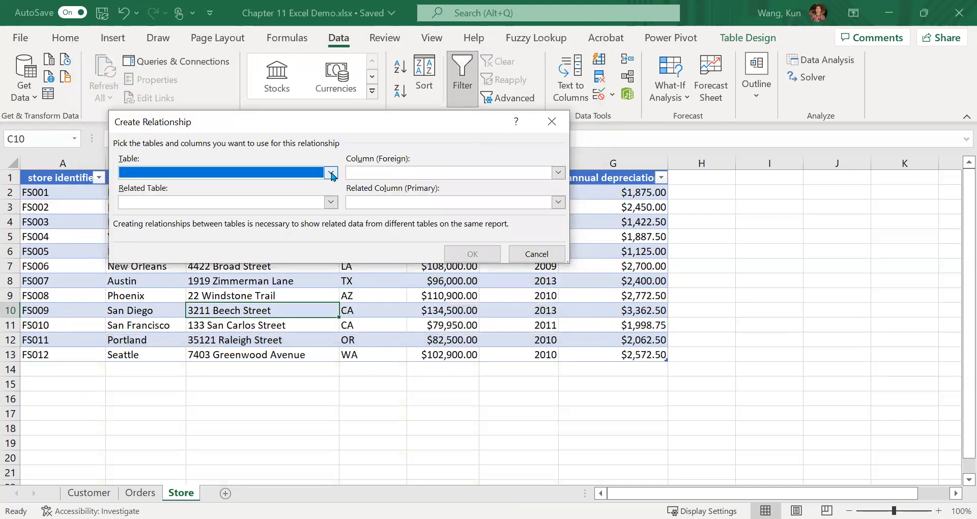
left_click(331, 174)
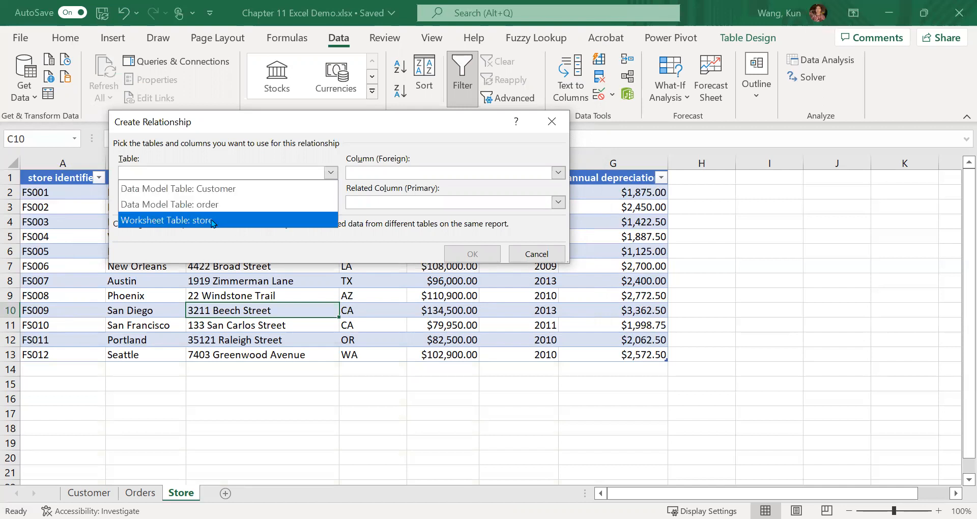
left_click(246, 219)
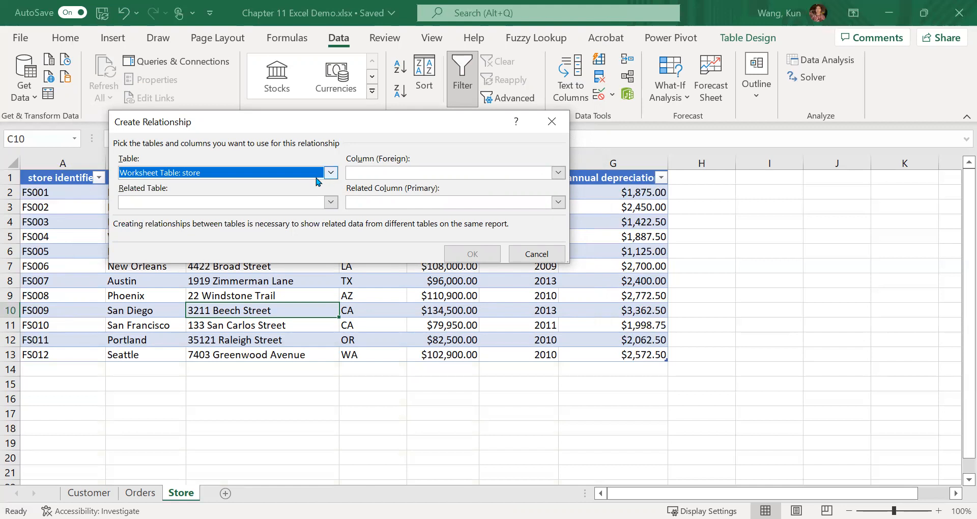
left_click(223, 206)
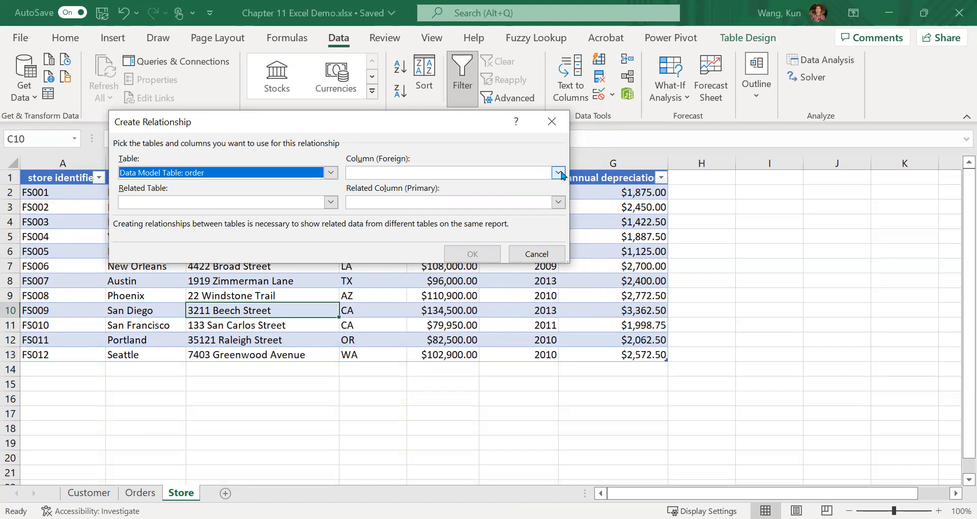
left_click(560, 173)
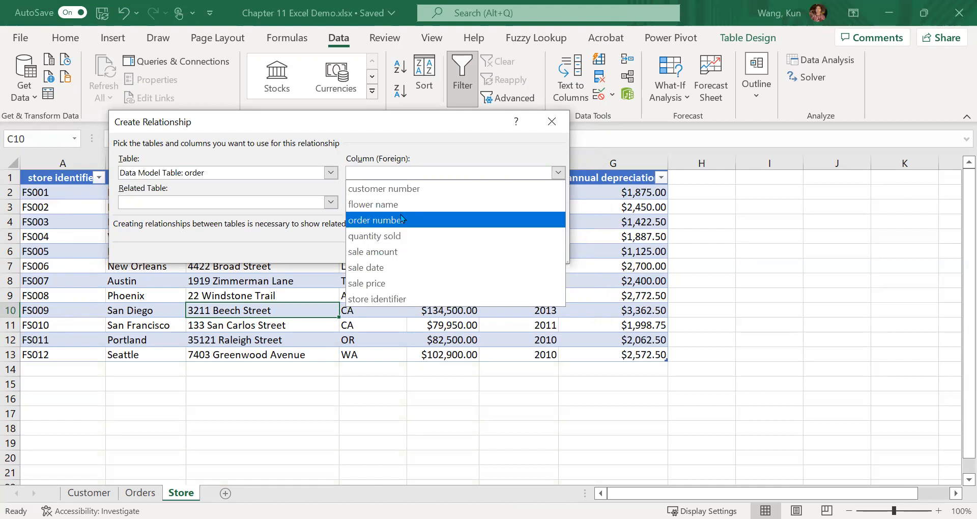
left_click(403, 300)
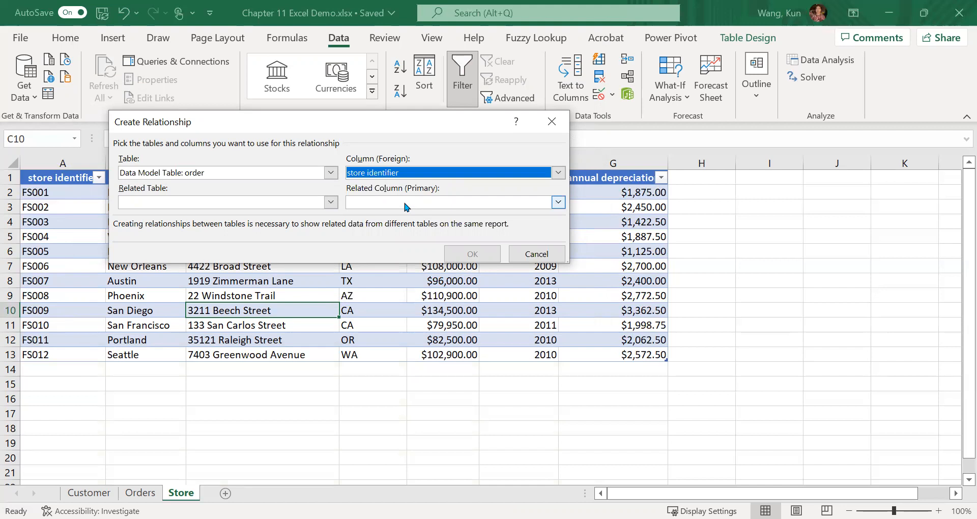
- Set store as the related table with store identifier as the primary column, create the relationship and close the relationship manager
left_click(330, 204)
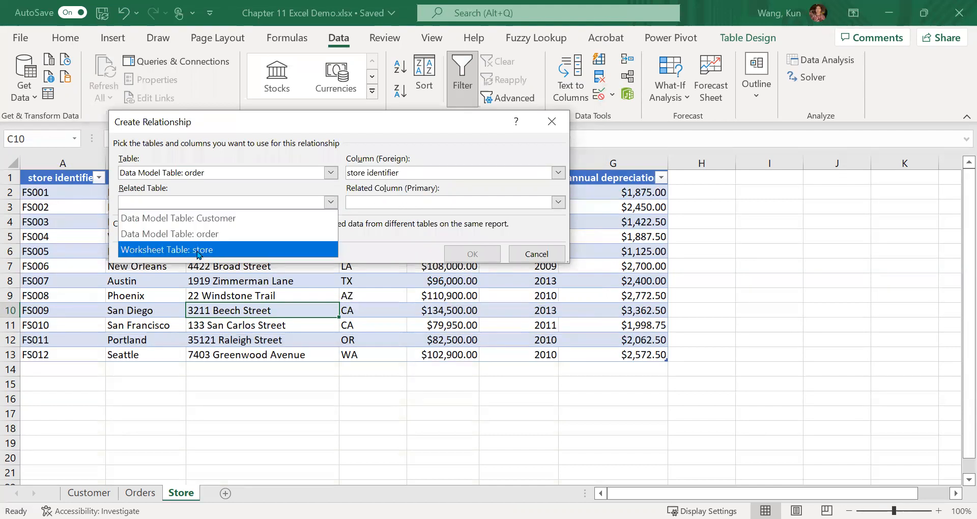
left_click(199, 254)
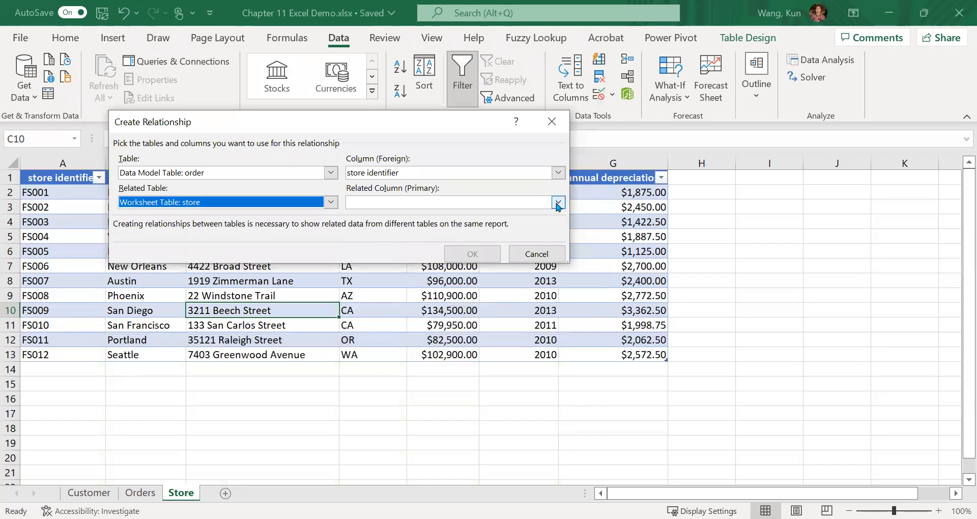
left_click(558, 203)
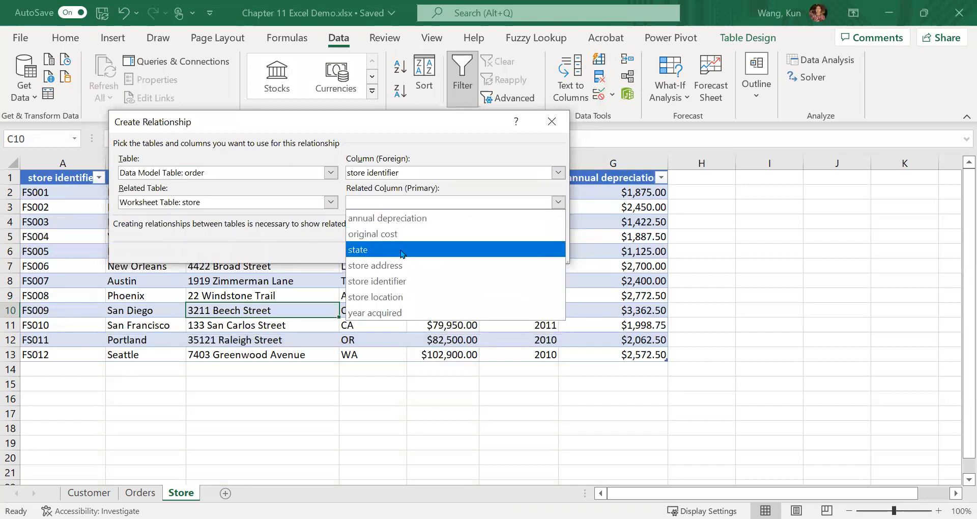
left_click(404, 283)
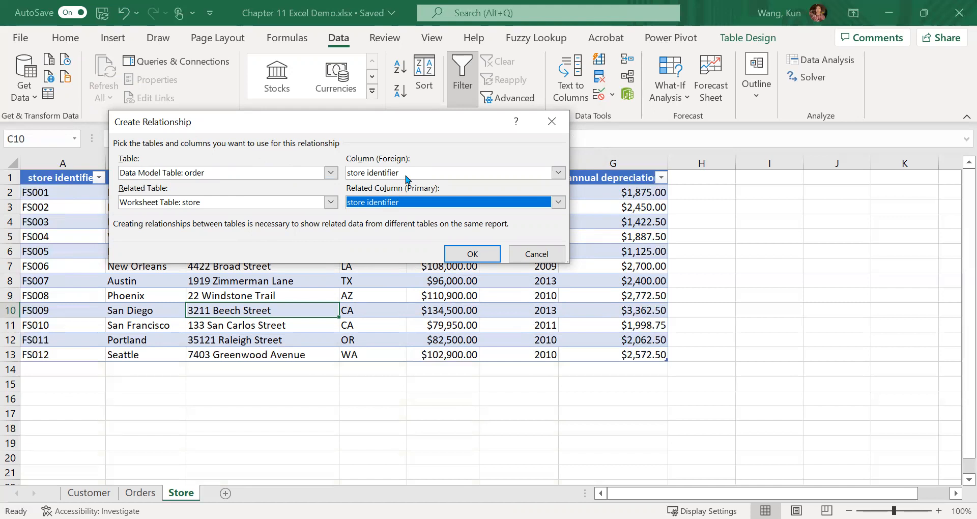
left_click(473, 255)
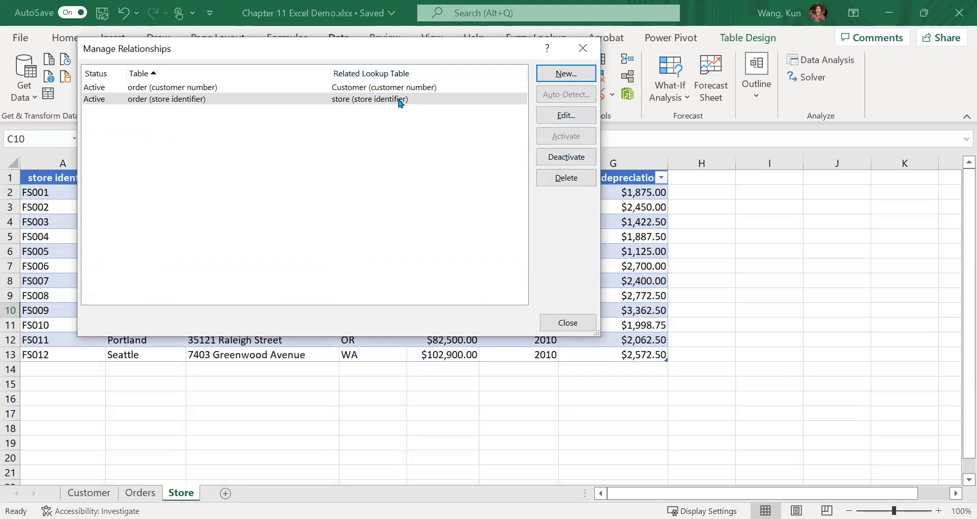
left_click(568, 324)
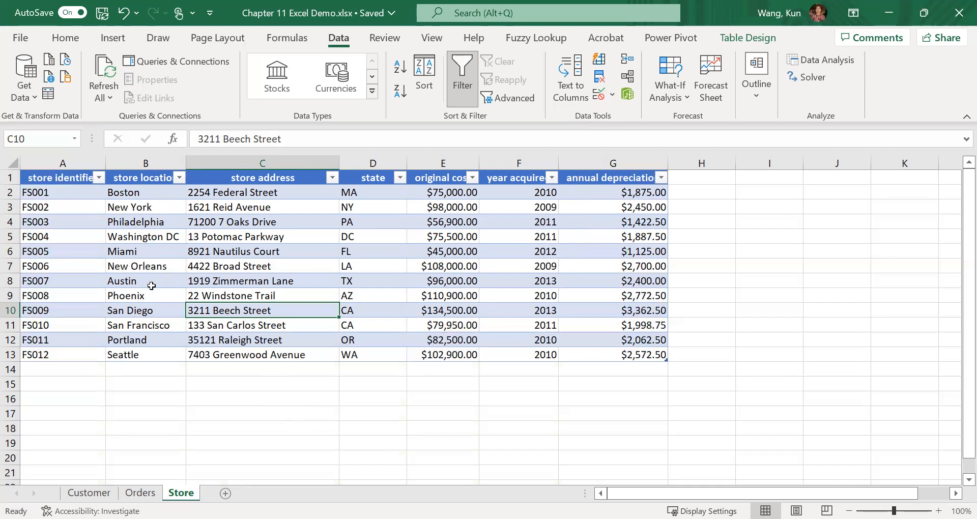
- Insert a PivotTable from the order table on a new worksheet, adding its data to the Data Model
left_click(140, 497)
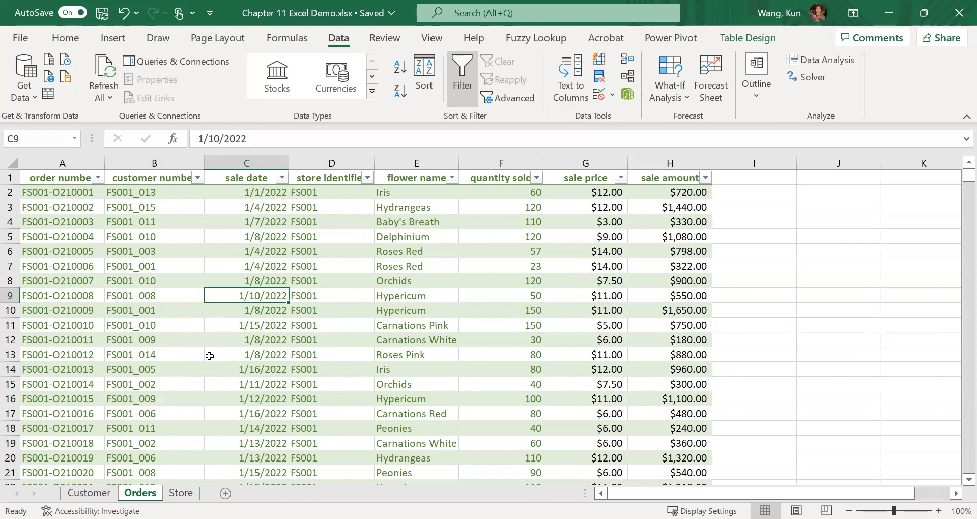
left_click(112, 41)
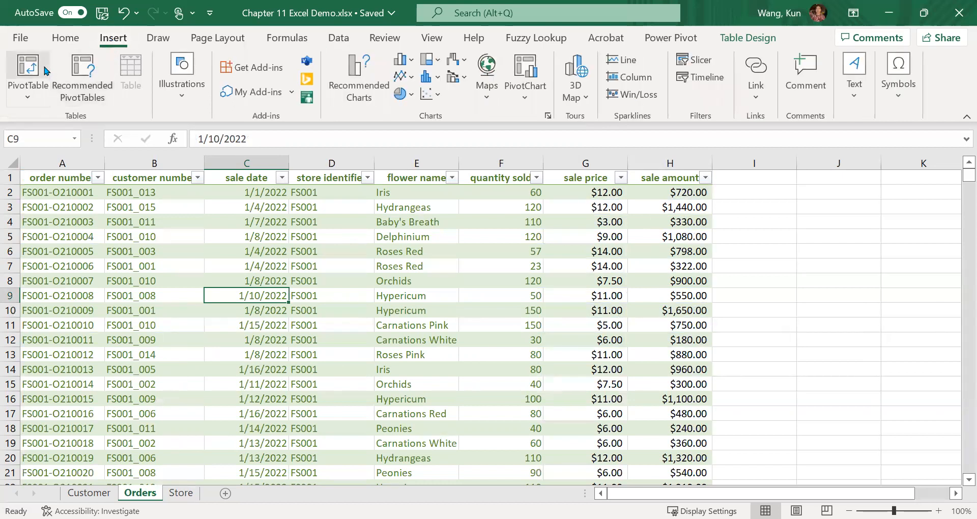
left_click(29, 74)
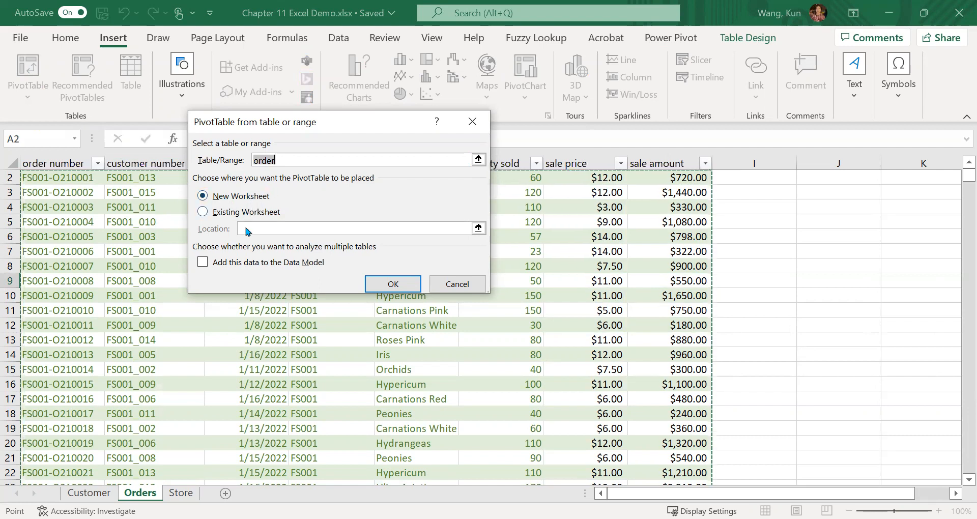
left_click(203, 263)
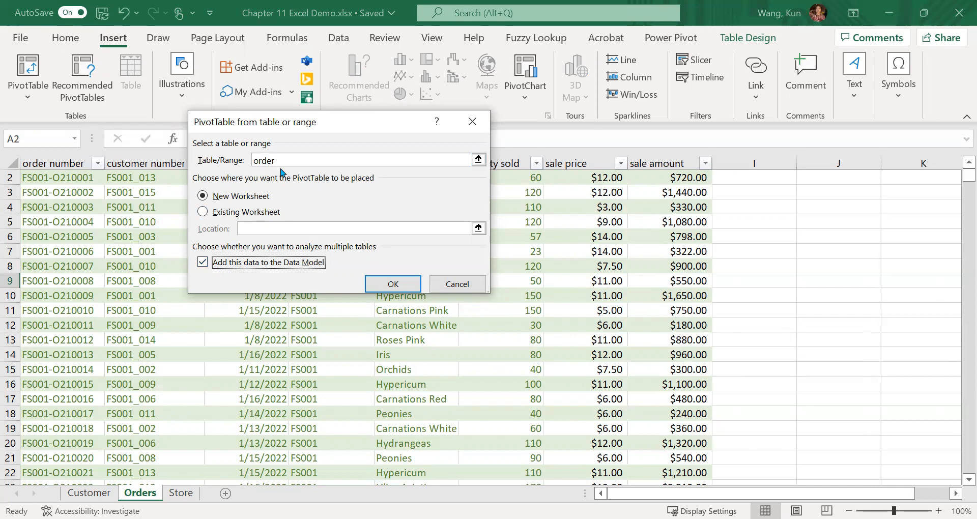
left_click(391, 284)
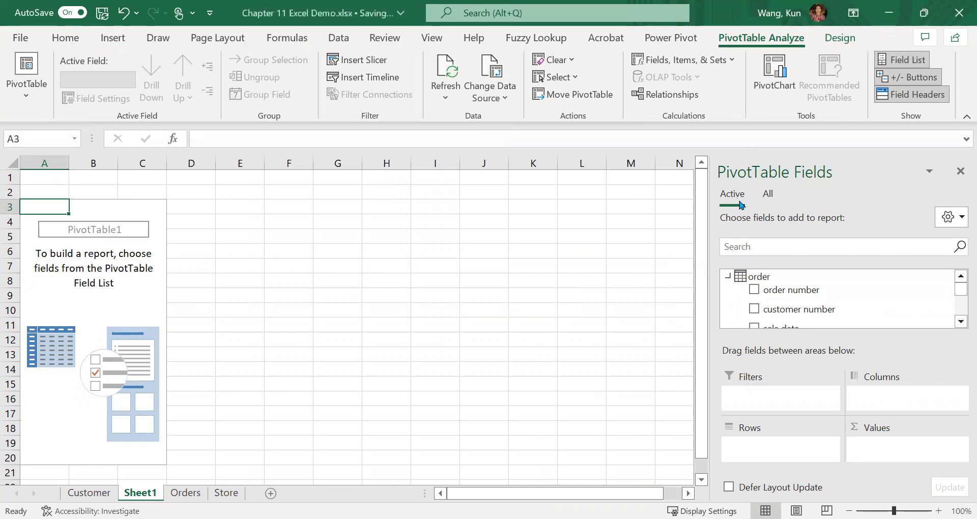
- Build the PivotTable with sale amount from the order table as values and store location from the store table as rows
left_click(769, 195)
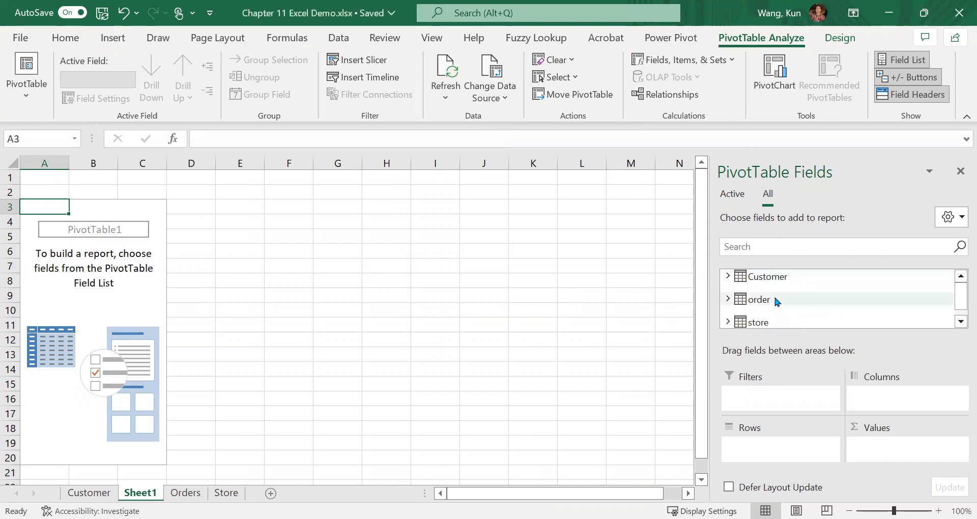
left_click(728, 278)
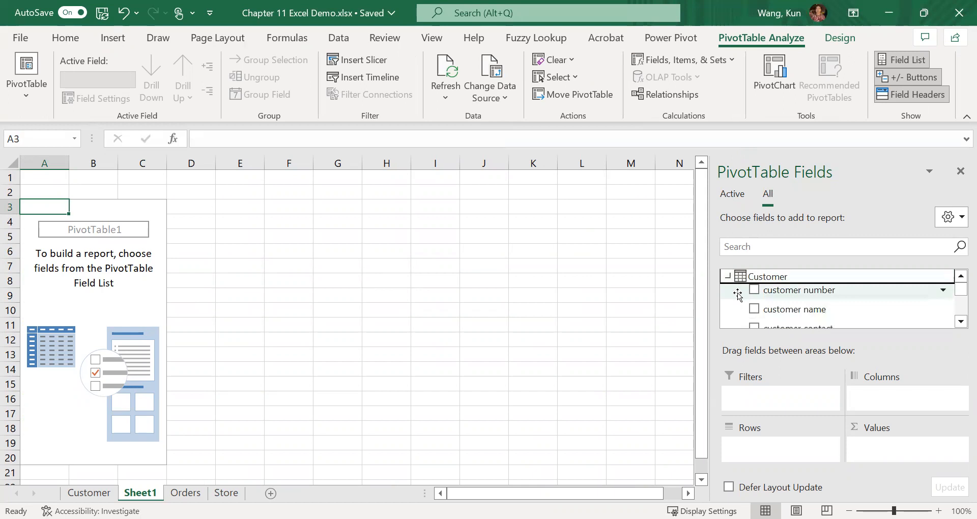
left_click(727, 277)
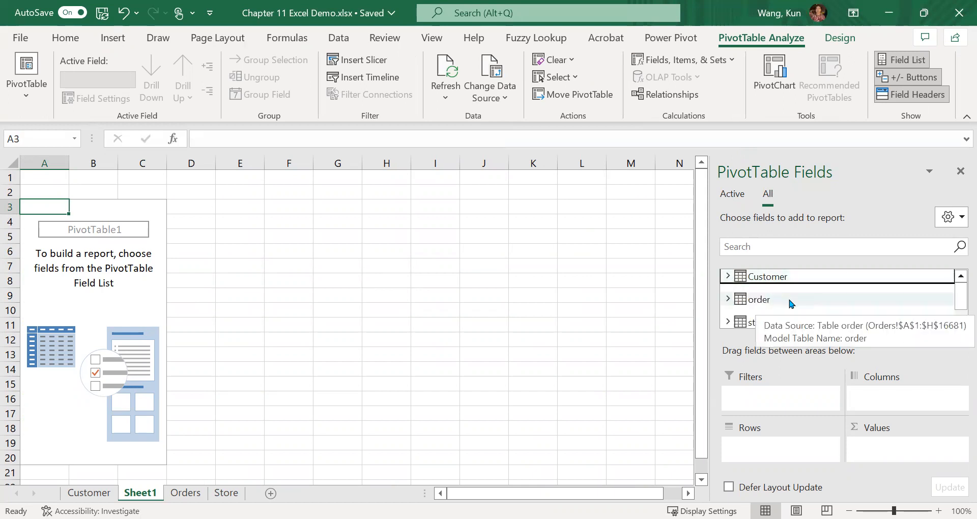
left_click(729, 301)
scroll(790, 300, "down", 1)
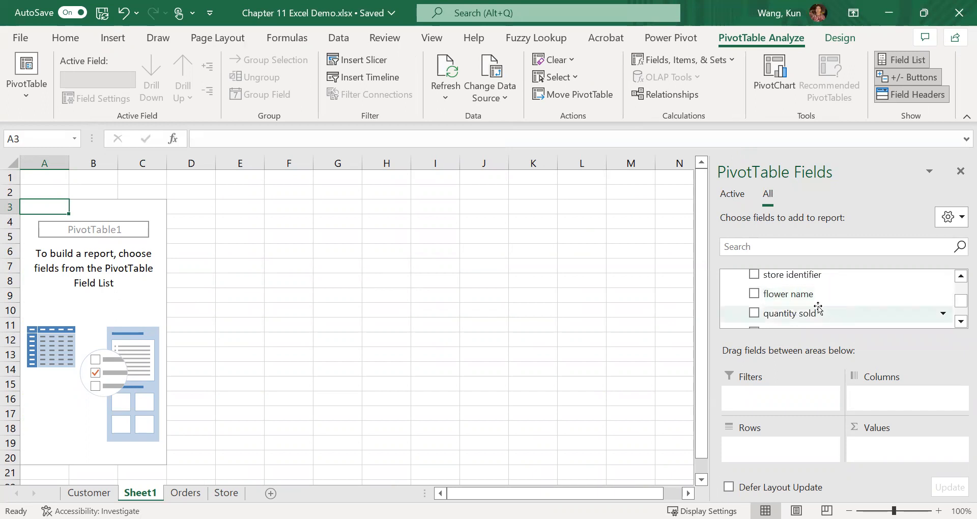
scroll(797, 304, "down", 2)
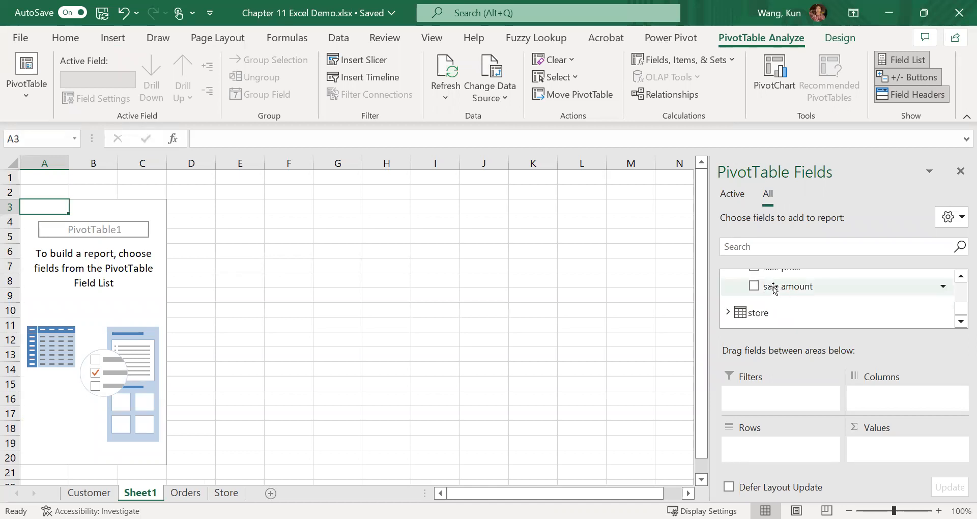
left_click_drag(770, 285, 881, 447)
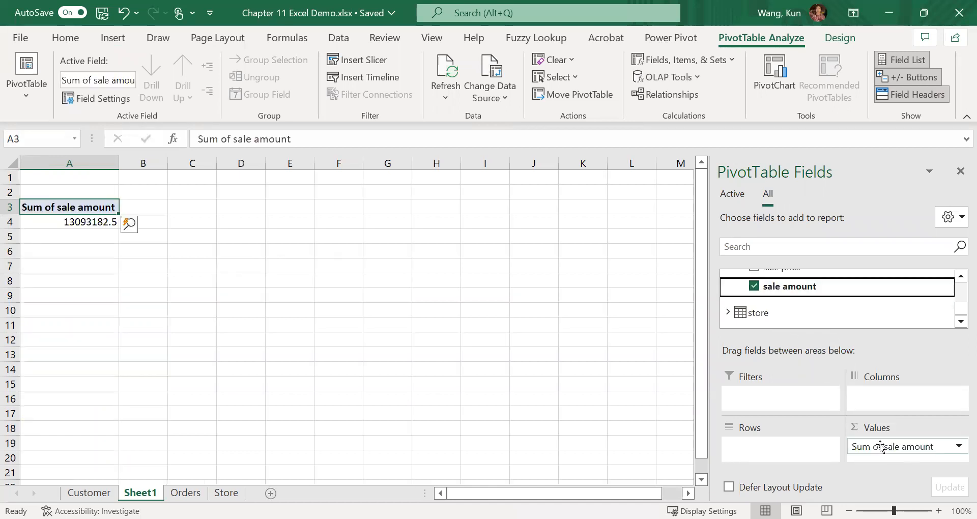
left_click(729, 314)
left_click_drag(801, 313, 794, 452)
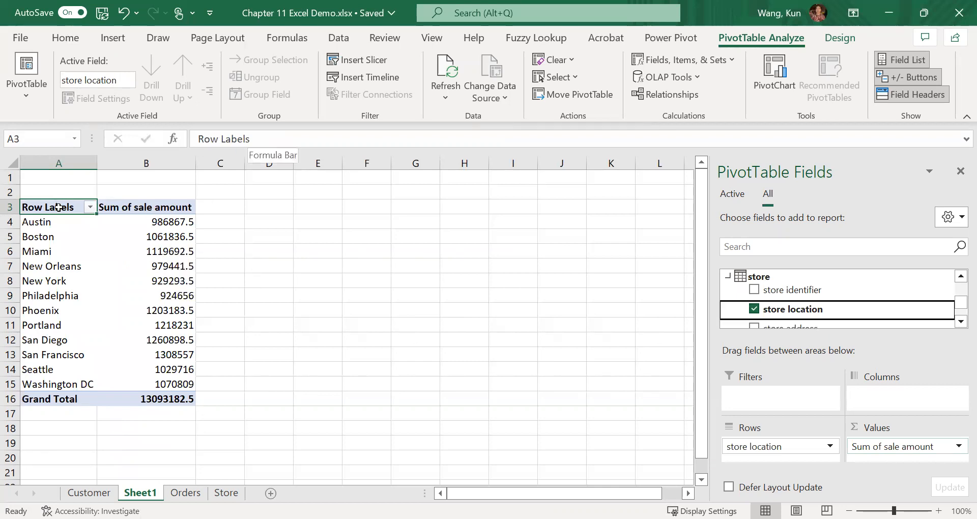
- Rename the PivotTable's row header in cell A3 as Store location
left_click_drag(284, 141, 167, 143)
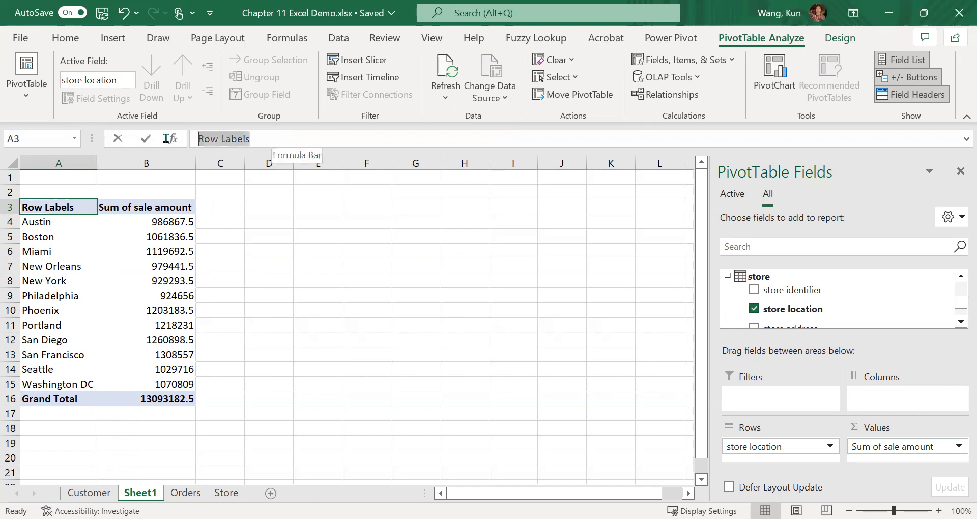
type("Sto")
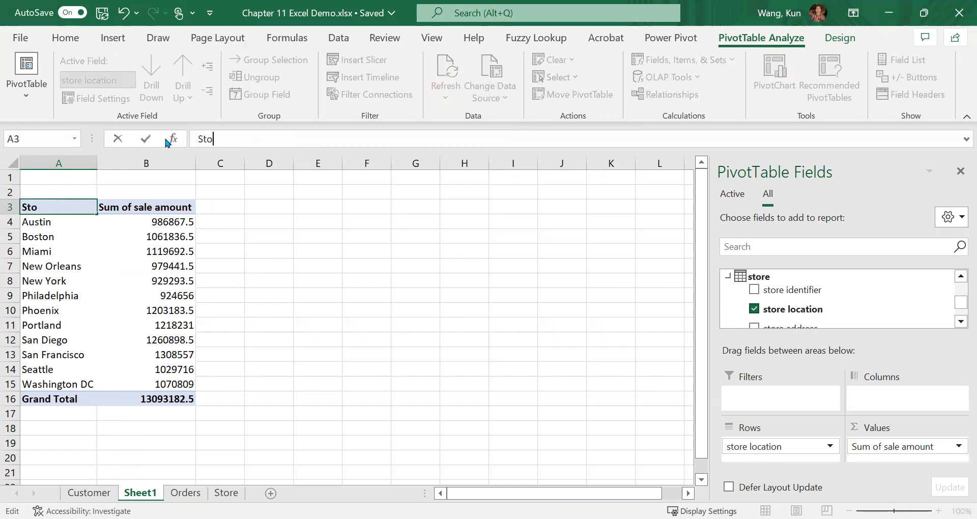
type("re location")
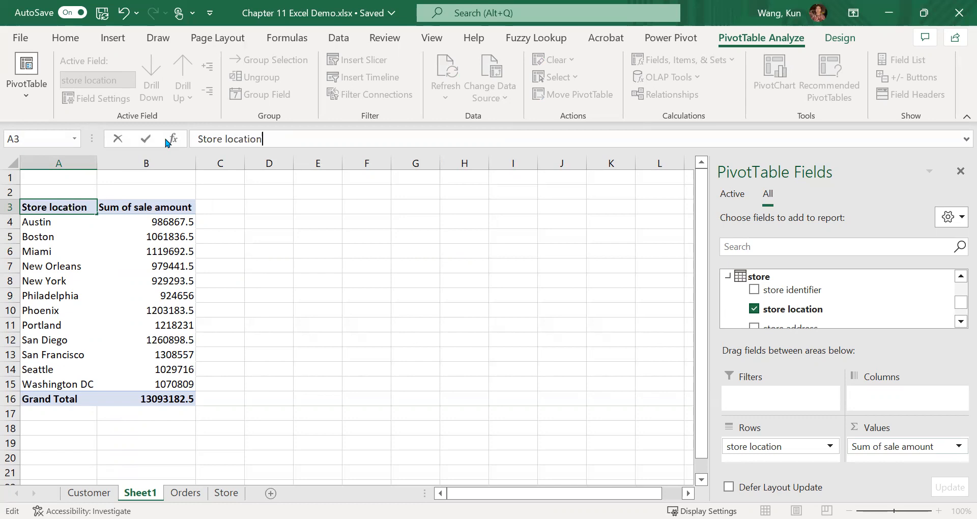
left_click(257, 278)
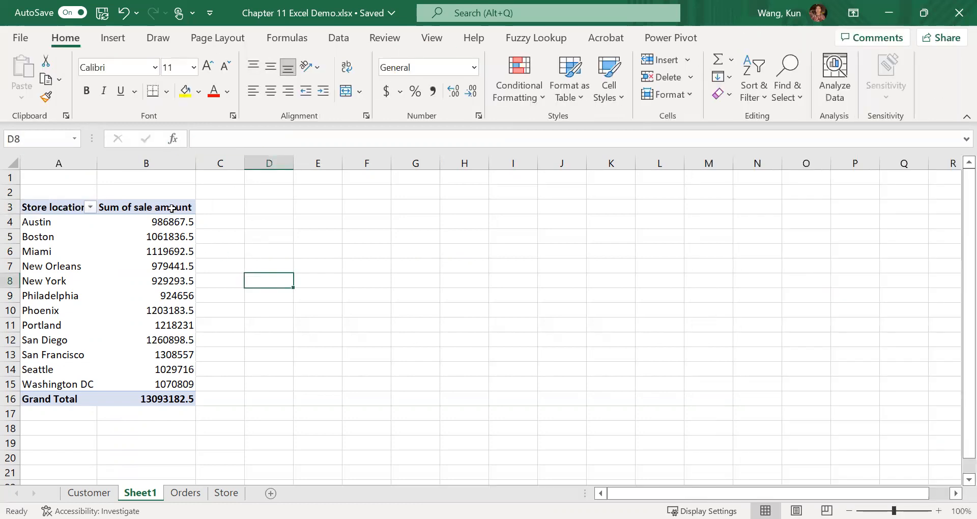
- Rename the PivotTable's value header in cell B3 as Total sale amount
left_click(173, 210)
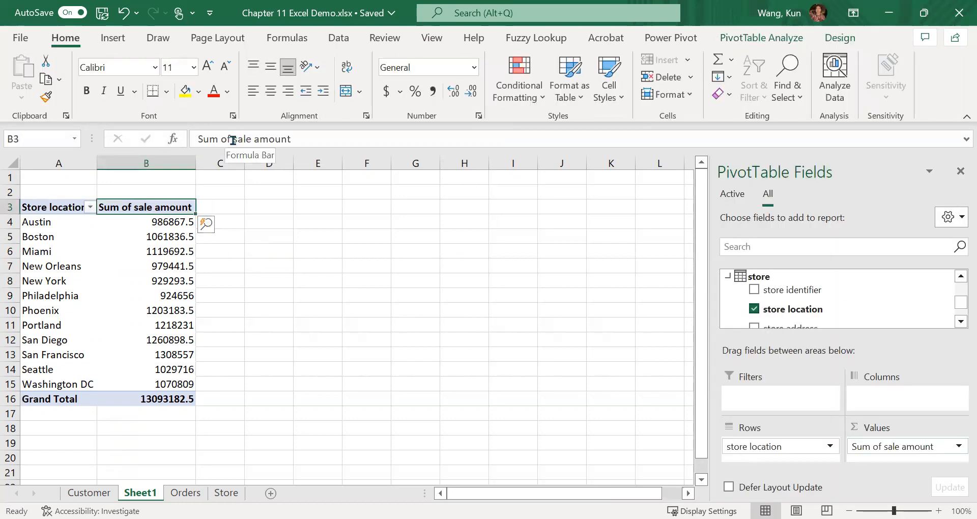
left_click_drag(230, 140, 198, 140)
type("T")
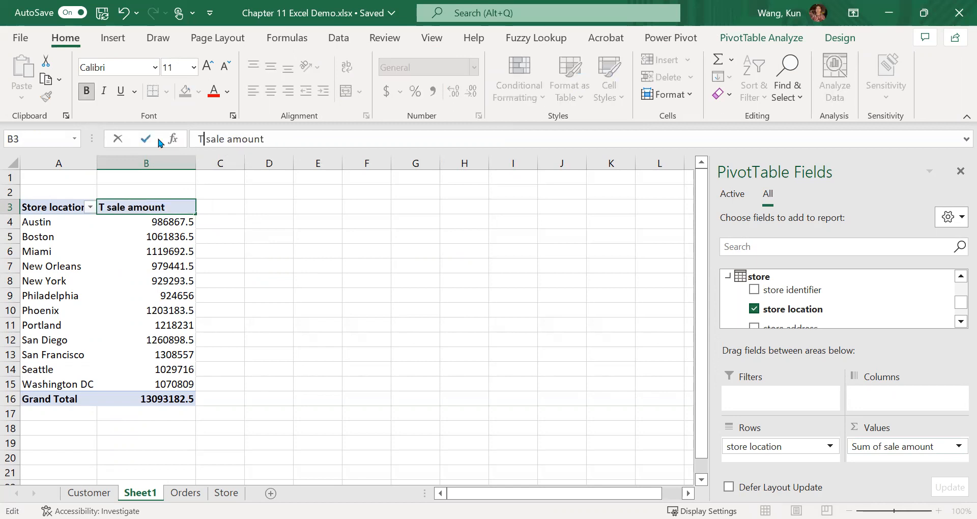
type("otal")
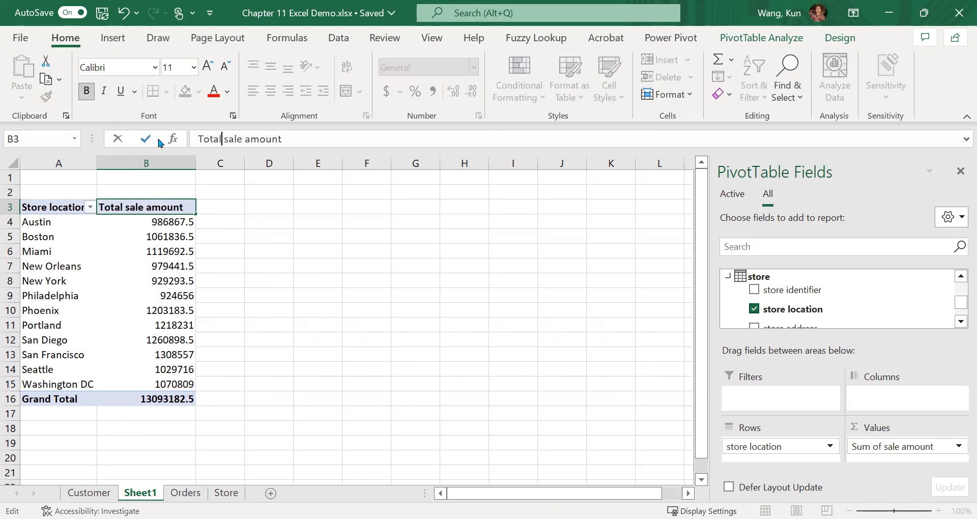
left_click(337, 262)
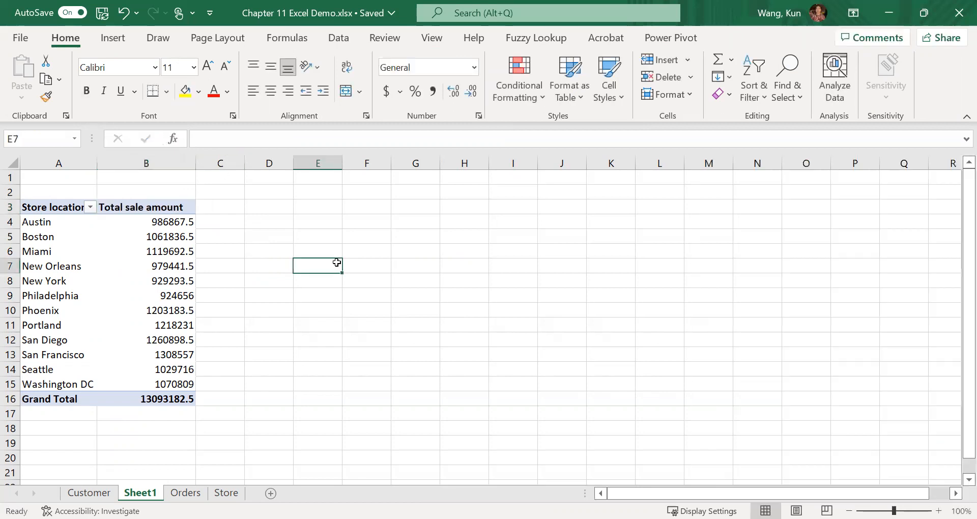
left_click(109, 283)
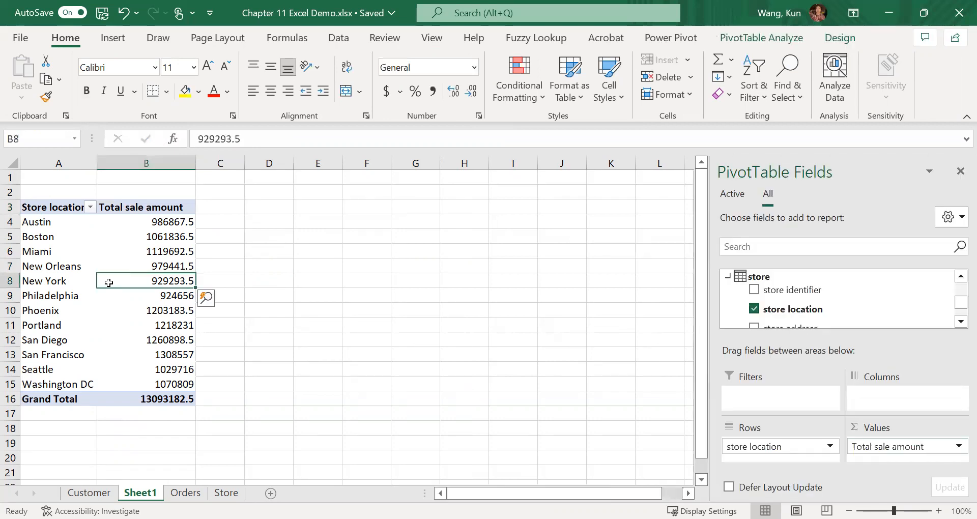
left_click(313, 286)
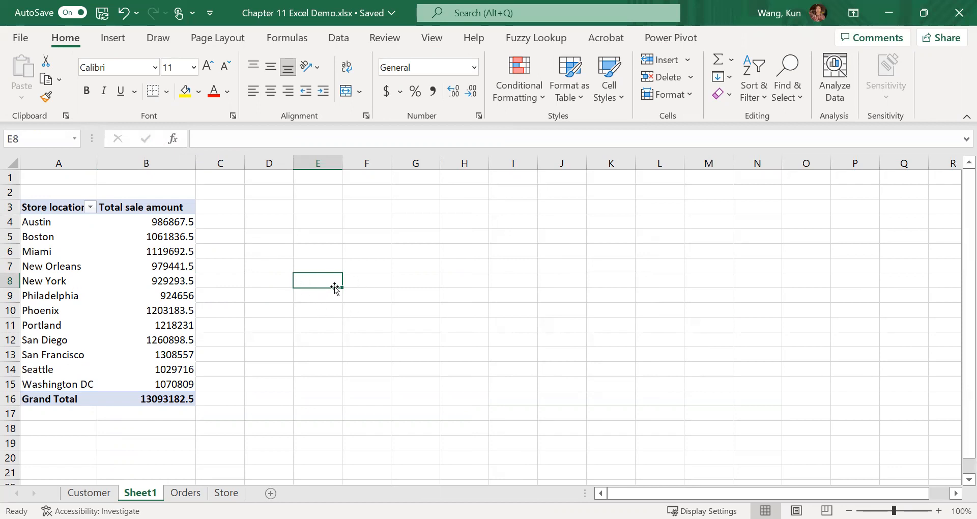
left_click(101, 277)
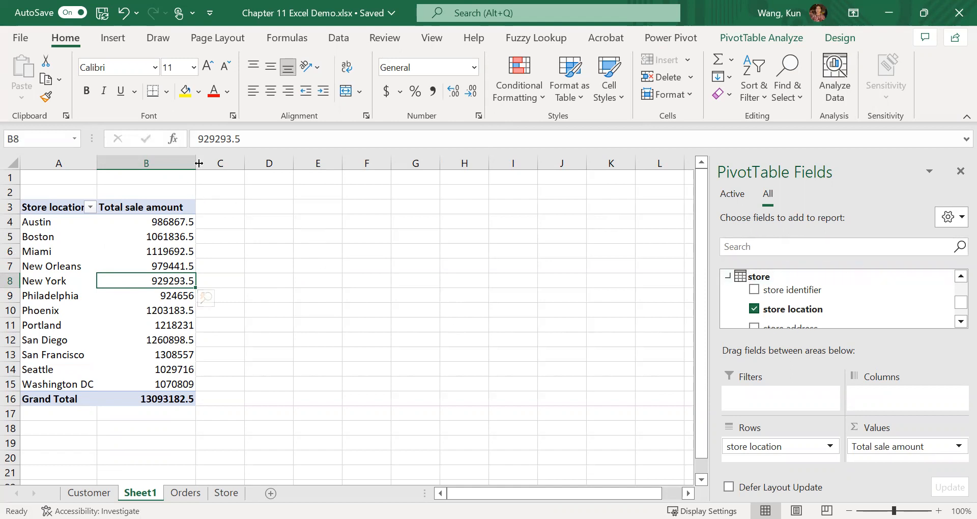
- Format the PivotTable's total sale amounts, including the grand total, as Accounting and widen columns A and B to fit
left_click_drag(199, 162, 213, 163)
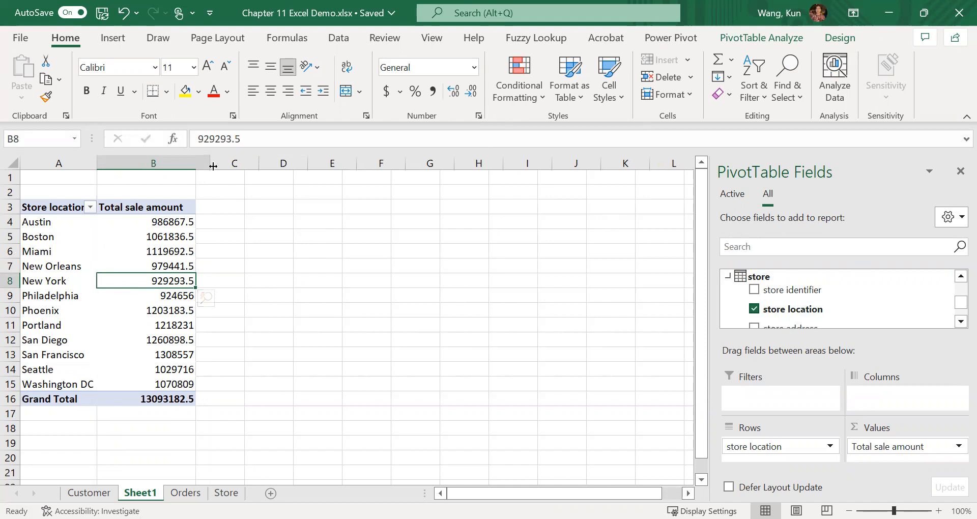
left_click(192, 225)
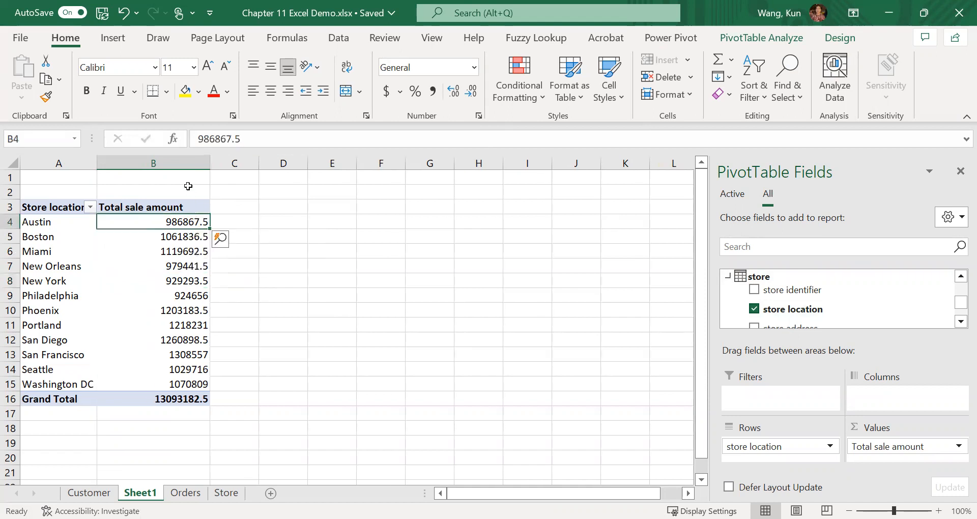
left_click_drag(191, 224, 190, 400)
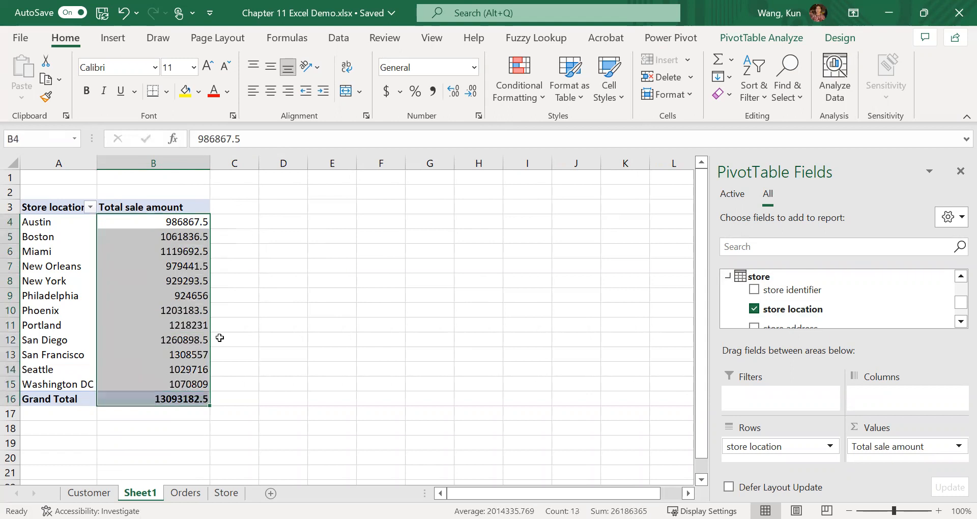
left_click(387, 91)
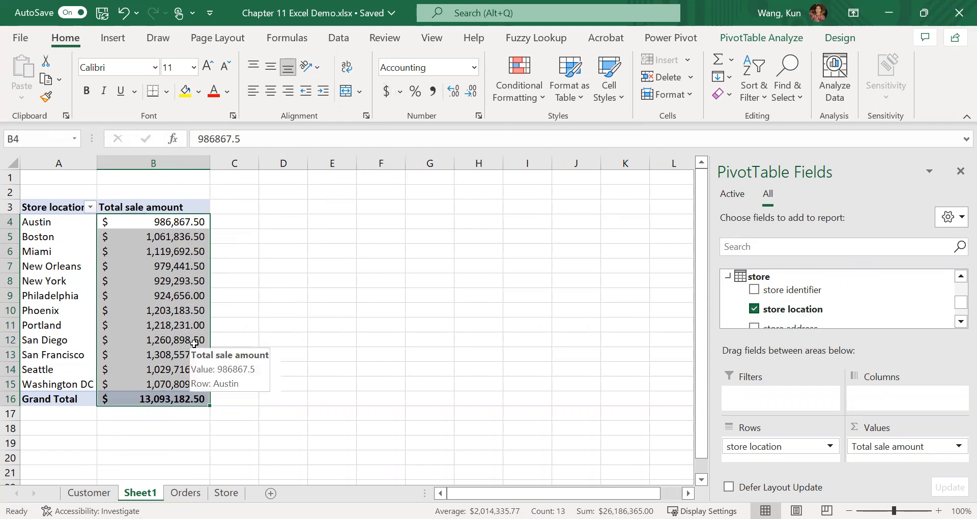
left_click_drag(97, 163, 113, 167)
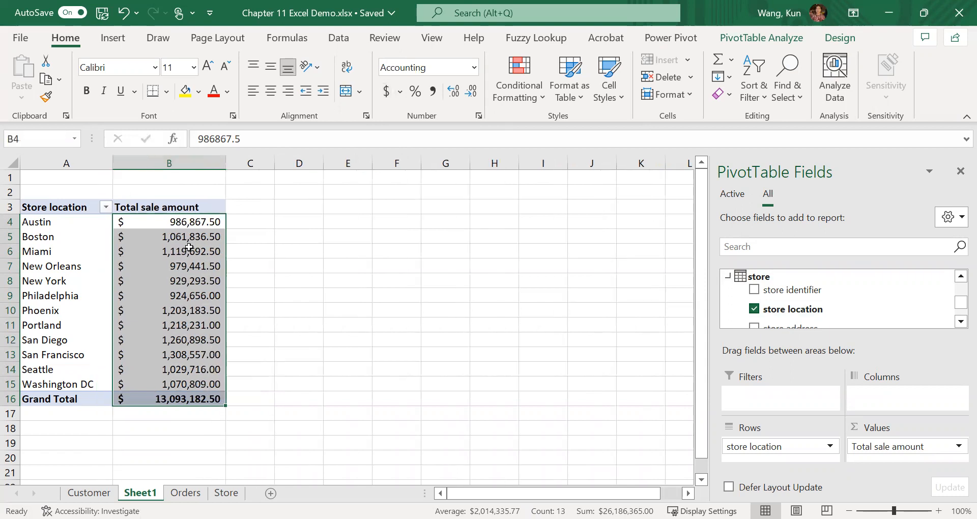
- Sort the PivotTable by total sale amount from largest to smallest and widen column A slightly
left_click(191, 239)
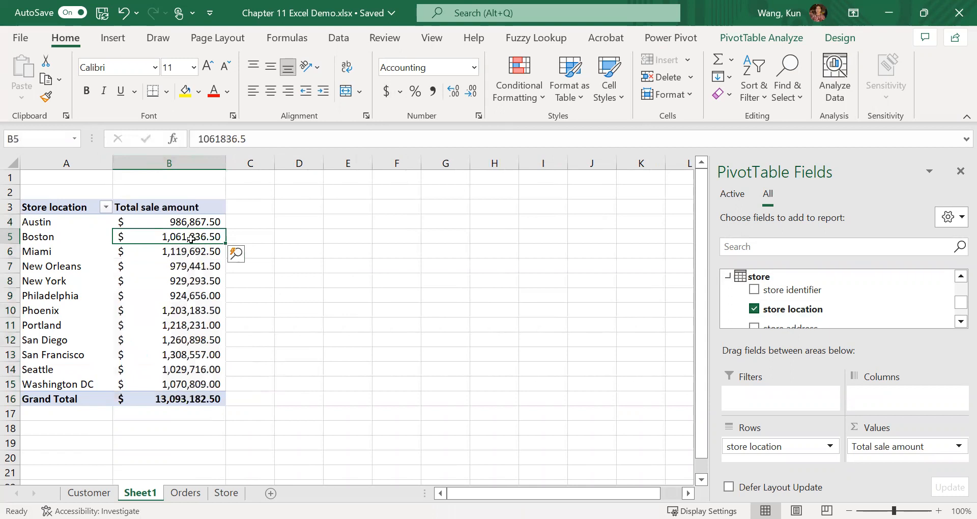
right_click(193, 242)
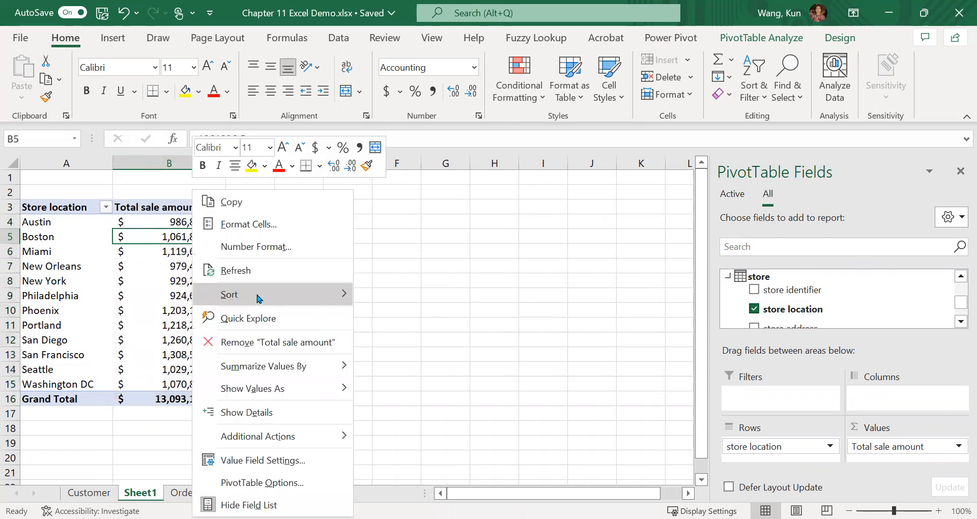
mouse_move(256, 298)
left_click(402, 319)
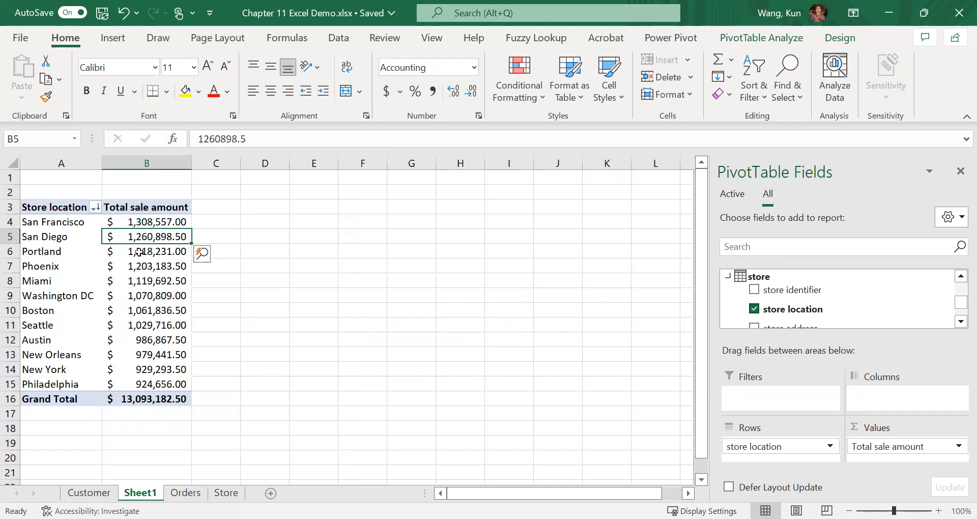
mouse_move(138, 252)
mouse_move(128, 318)
left_click_drag(101, 164, 114, 164)
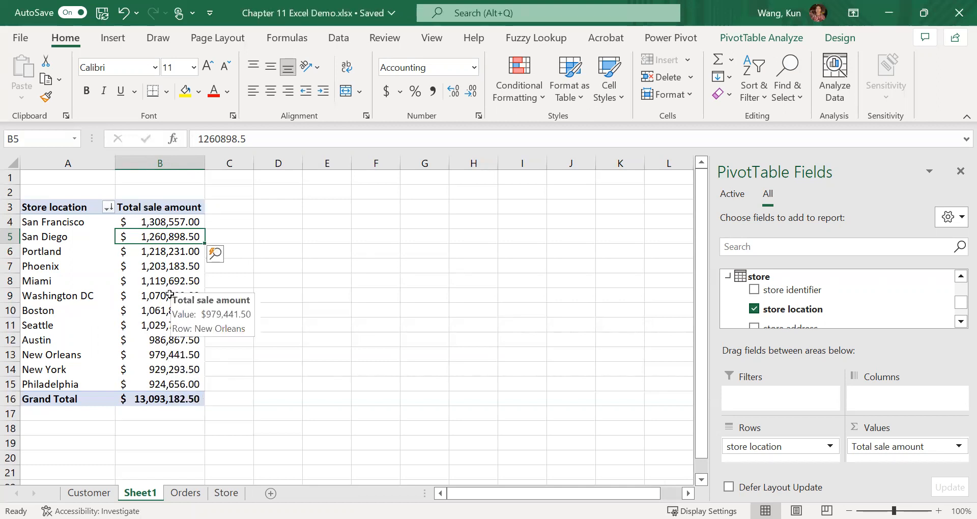
- Insert a clustered bar PivotChart from the PivotTable and enlarge it to about 3.04" high by 5.24" wide
mouse_move(171, 300)
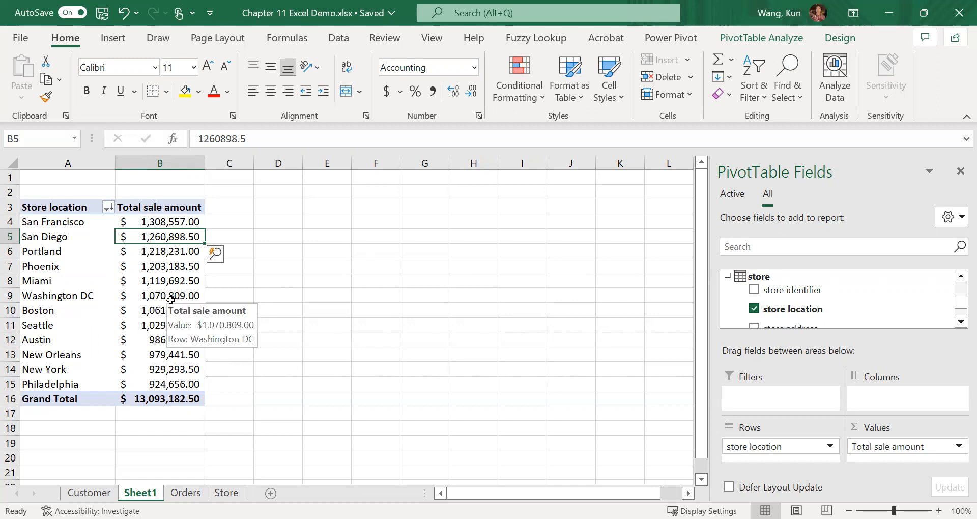
left_click(169, 297)
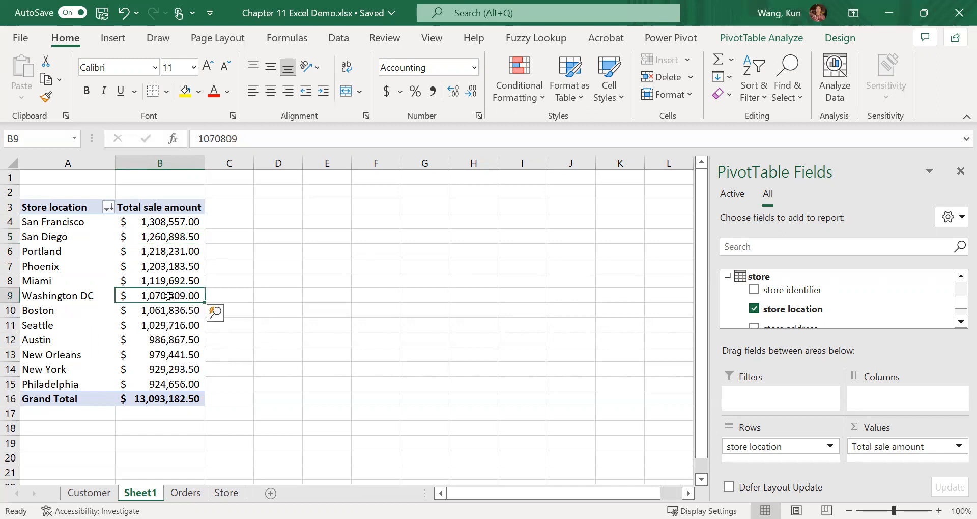
mouse_move(168, 296)
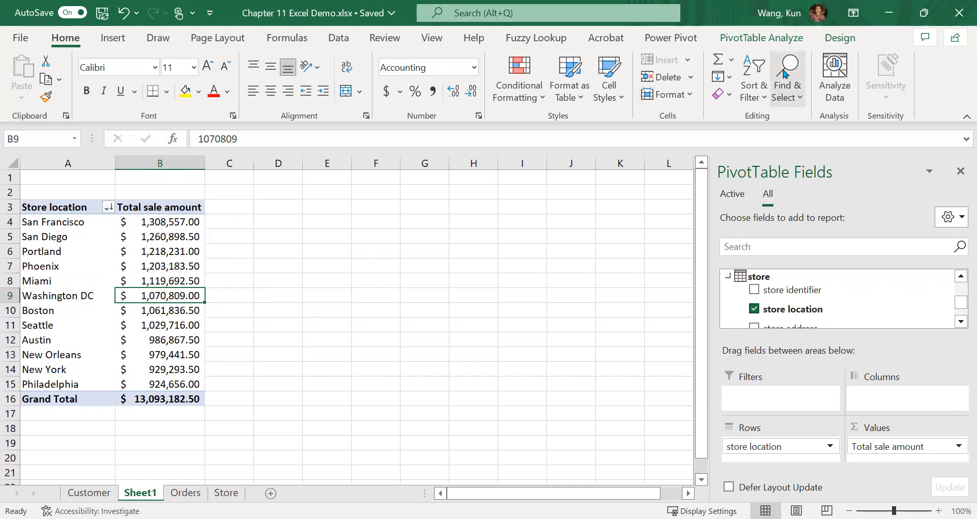
left_click(752, 39)
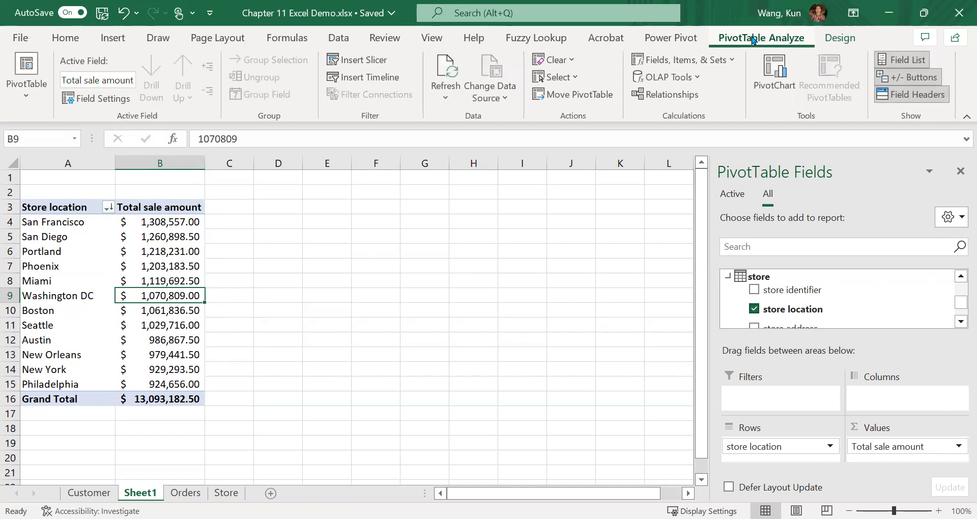
left_click(776, 72)
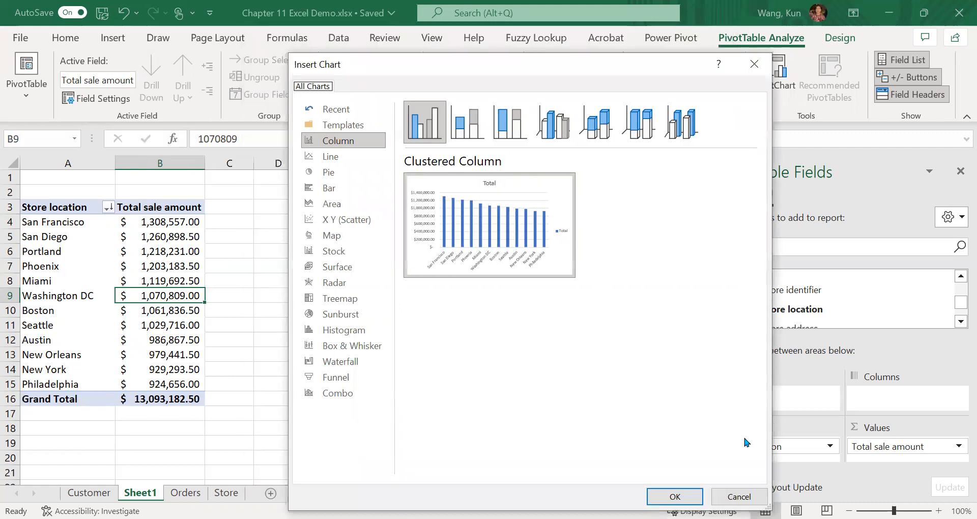
left_click(332, 188)
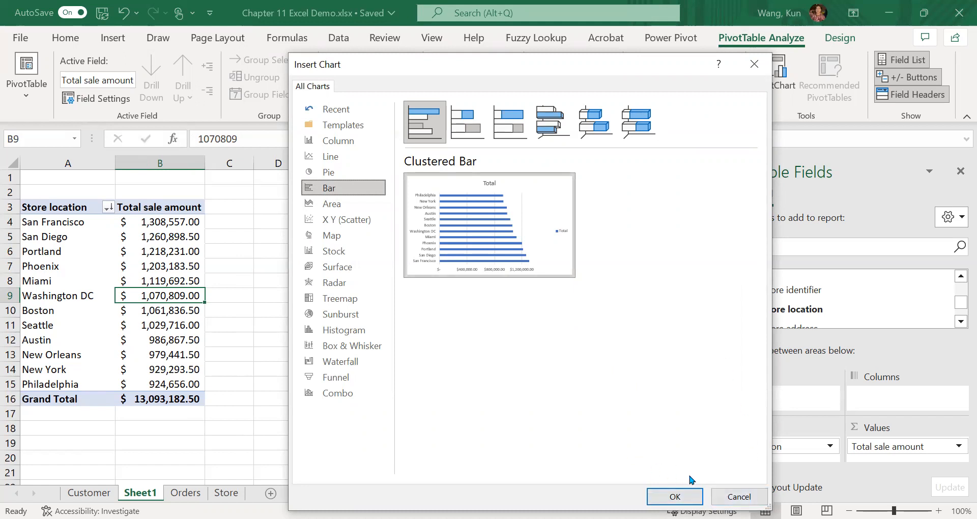
left_click(690, 496)
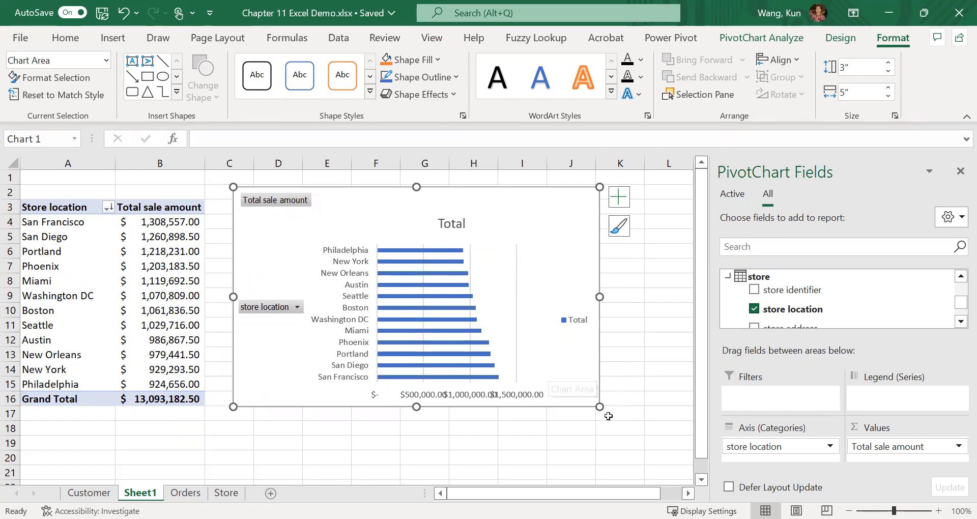
left_click_drag(599, 406, 617, 410)
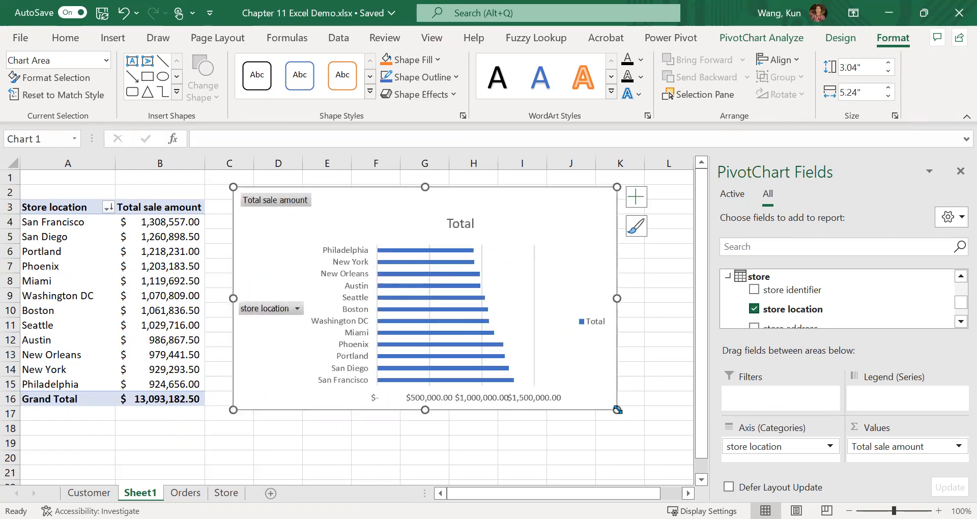
- Insert a second PivotChart of the Pie type from the same PivotTable
scroll(664, 448, "down", 1)
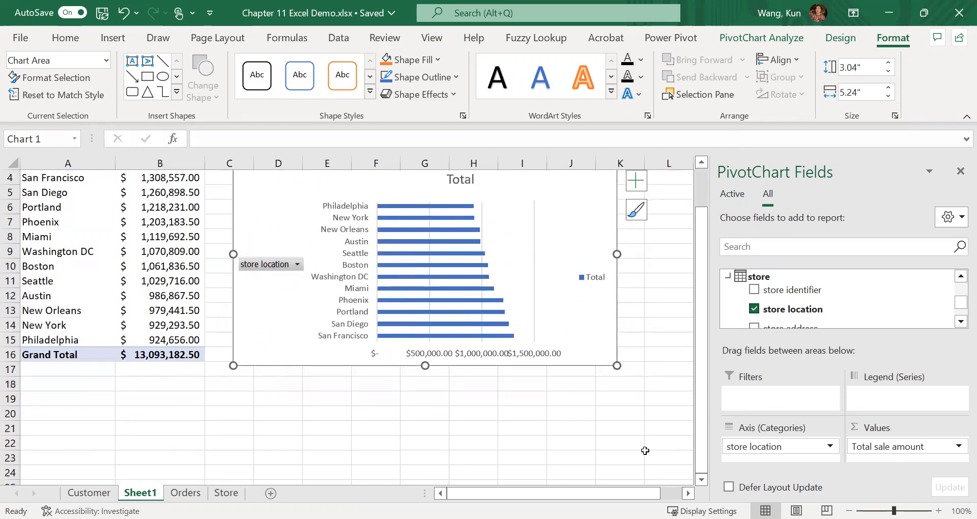
left_click(264, 410)
left_click(51, 241)
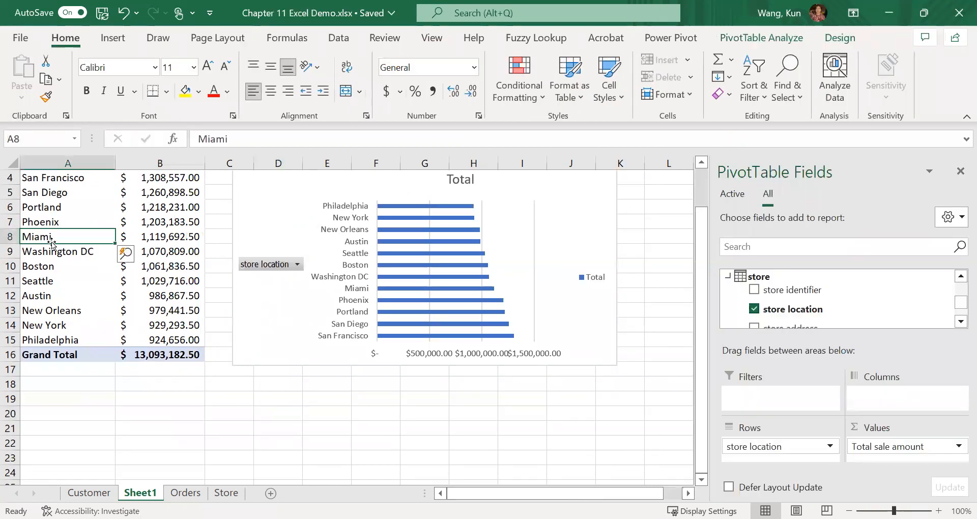
left_click(757, 40)
left_click(774, 71)
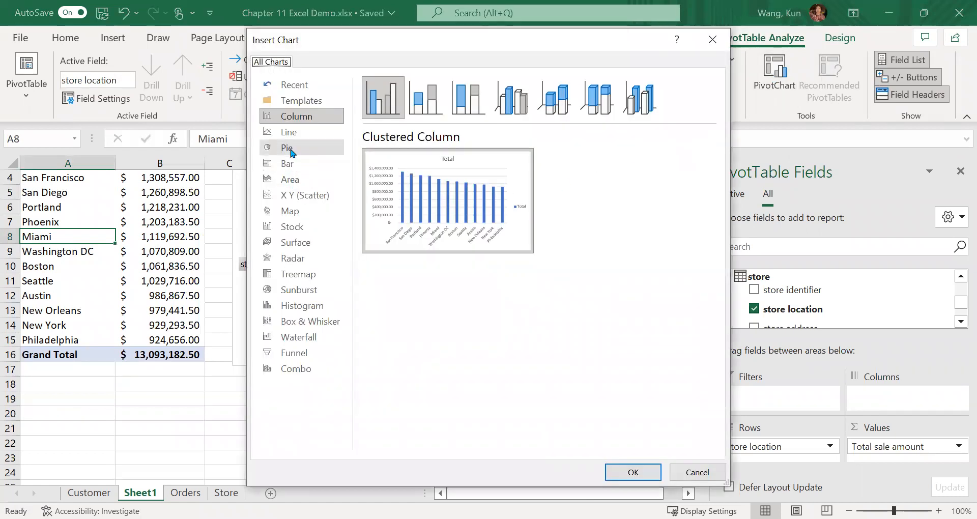
left_click(292, 150)
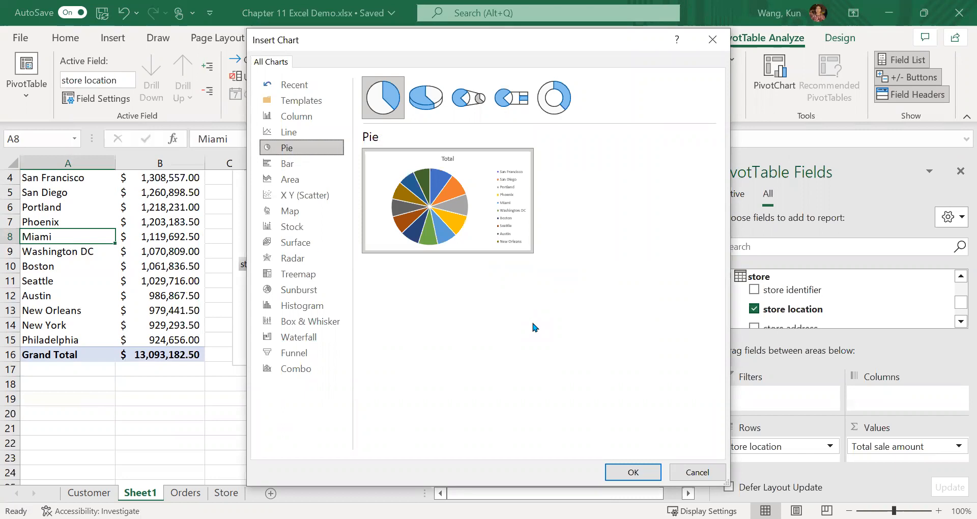
left_click(640, 473)
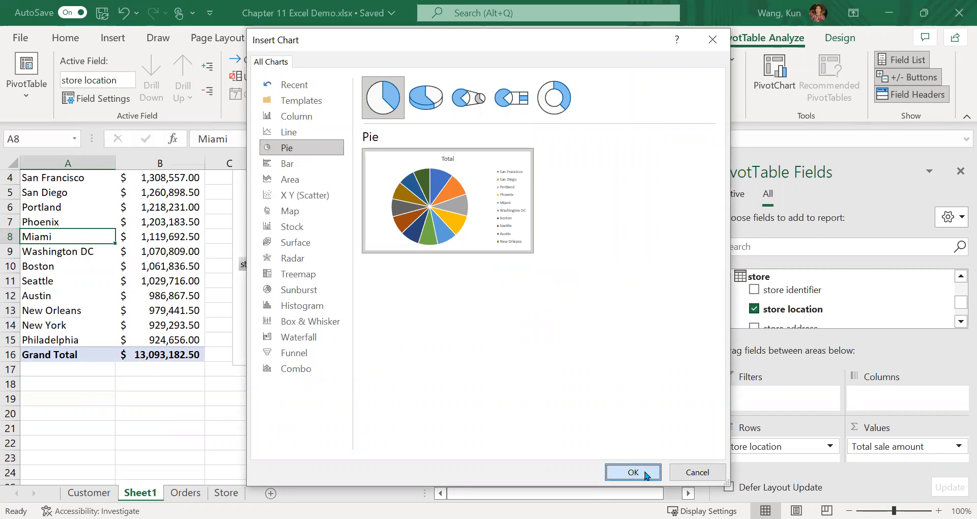
- Move the pie chart directly below the bar chart, aligned with its left edge
scroll(535, 382, "down", 2)
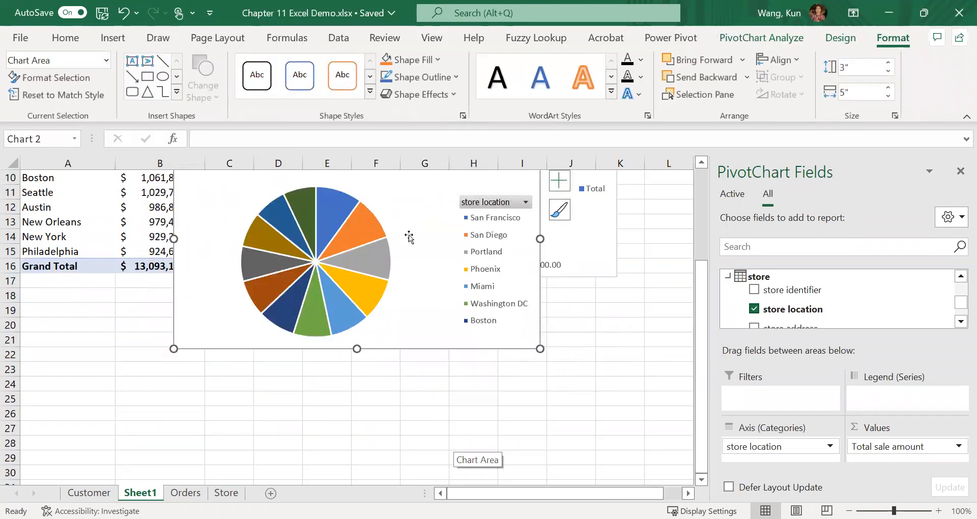
mouse_move(417, 195)
left_mouse_down()
mouse_move(453, 313)
mouse_move(475, 342)
left_mouse_up()
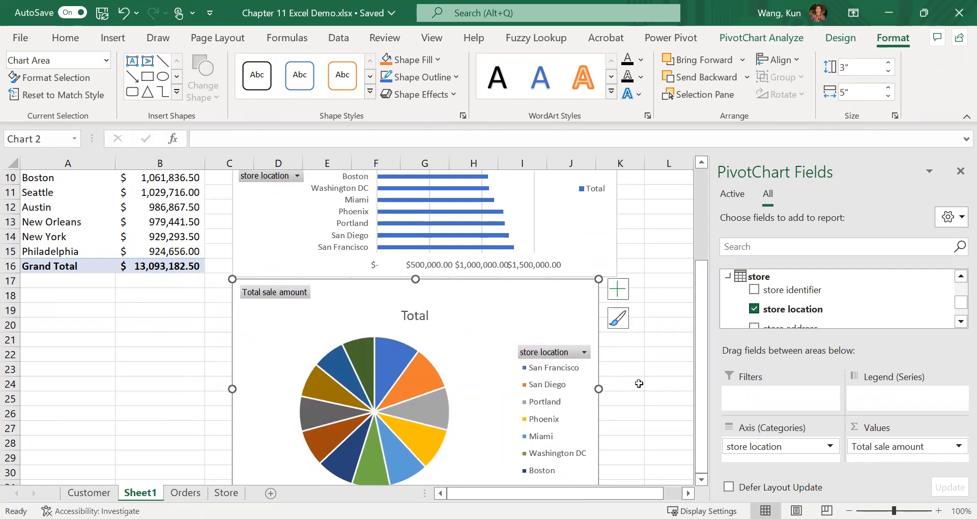
scroll(639, 384, "down", 1)
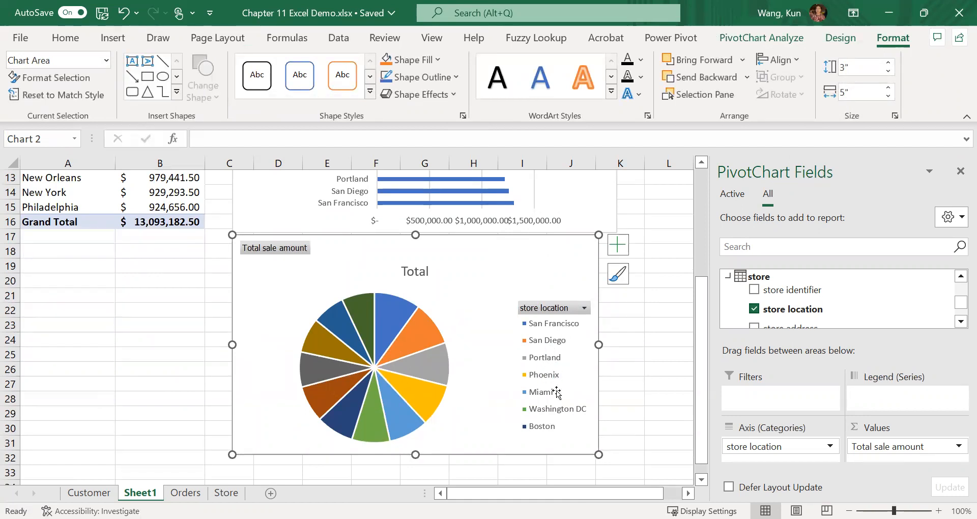
scroll(559, 405, "up", 1)
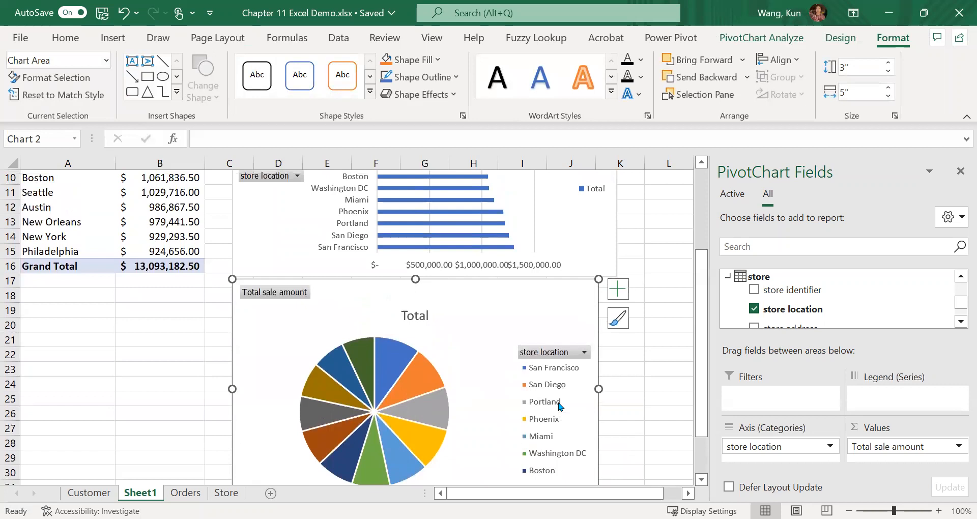
scroll(559, 404, "down", 1)
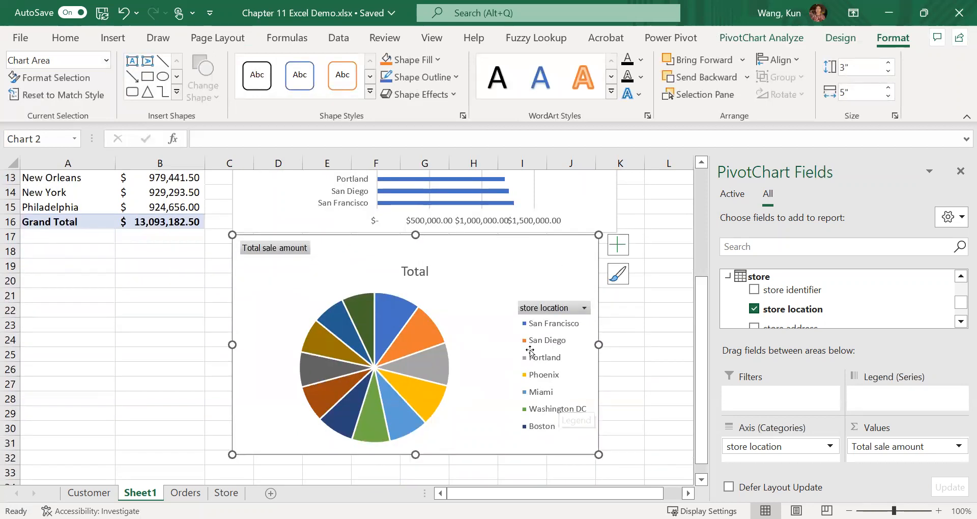
- Add data labels to the pie chart and open their detailed label options
left_click(619, 247)
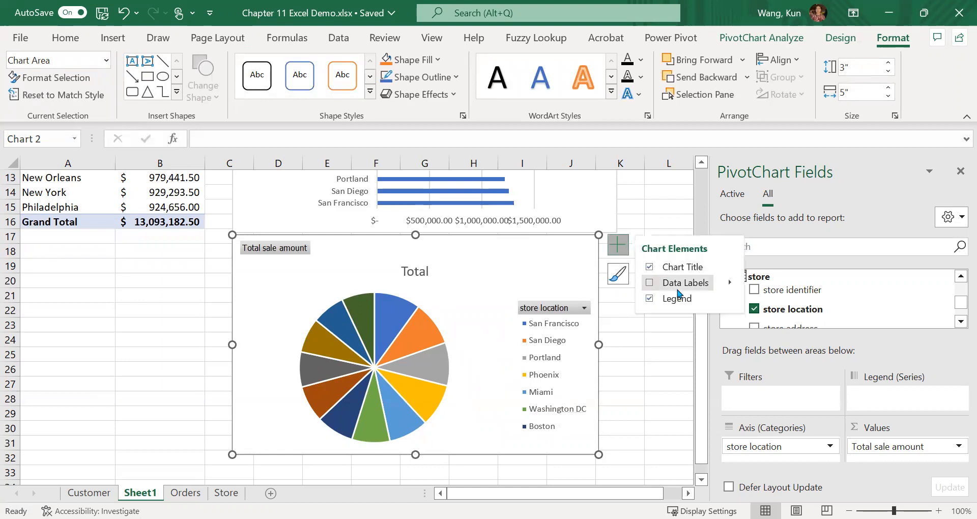
left_click(650, 283)
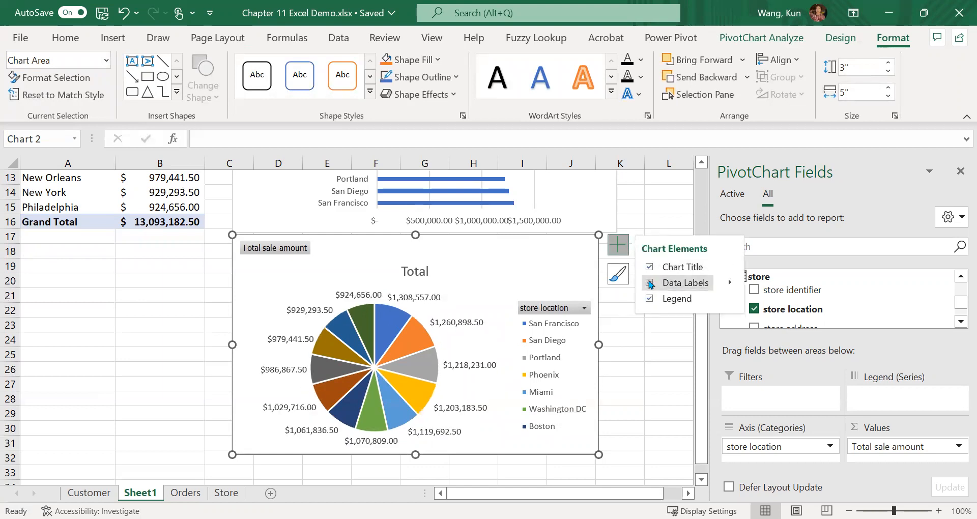
left_click(730, 283)
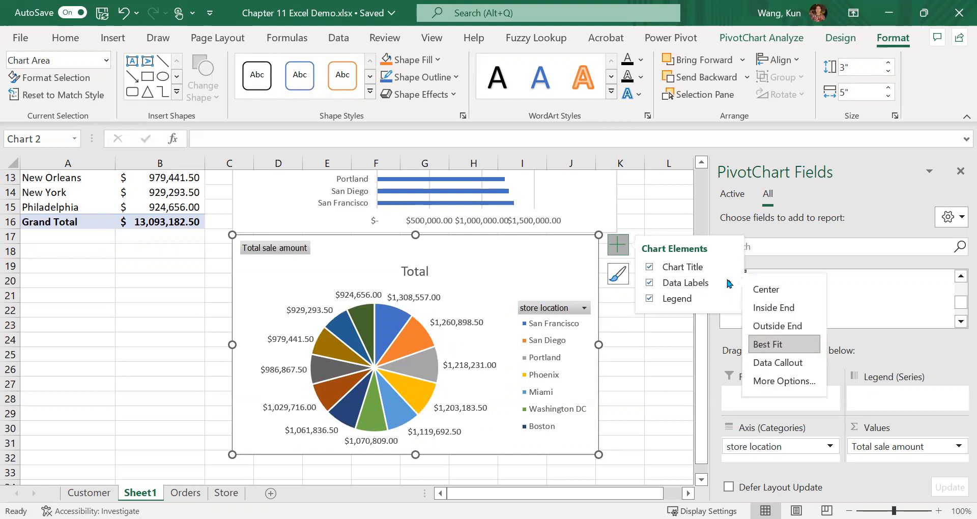
left_click(785, 382)
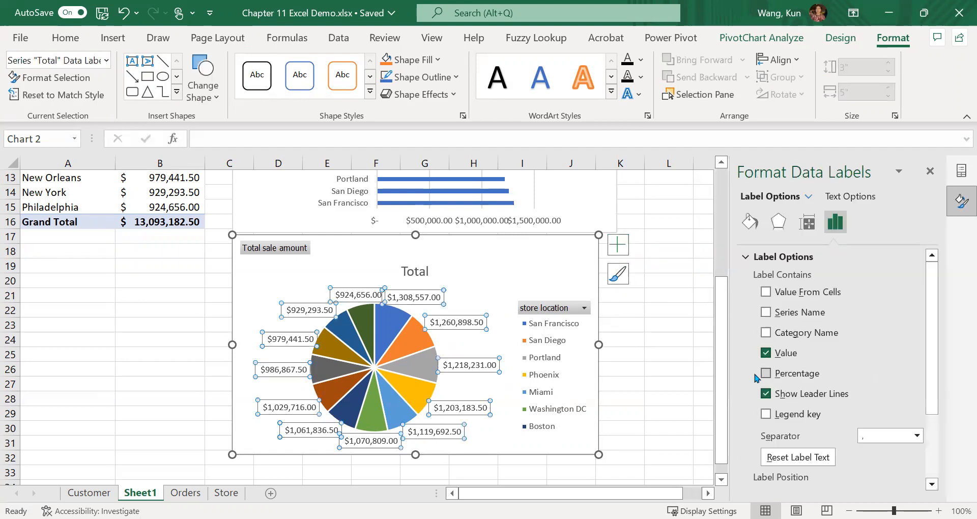
left_click(655, 352)
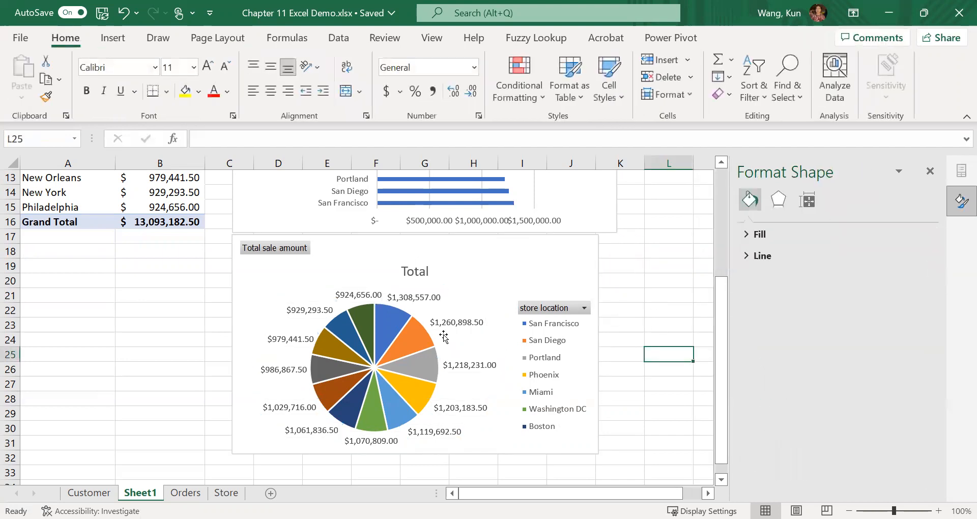
- Show the PivotTable's Total sale amount values as % of Grand Total and check the pie chart's labels
scroll(188, 322, "up", 3)
scroll(150, 339, "up", 1)
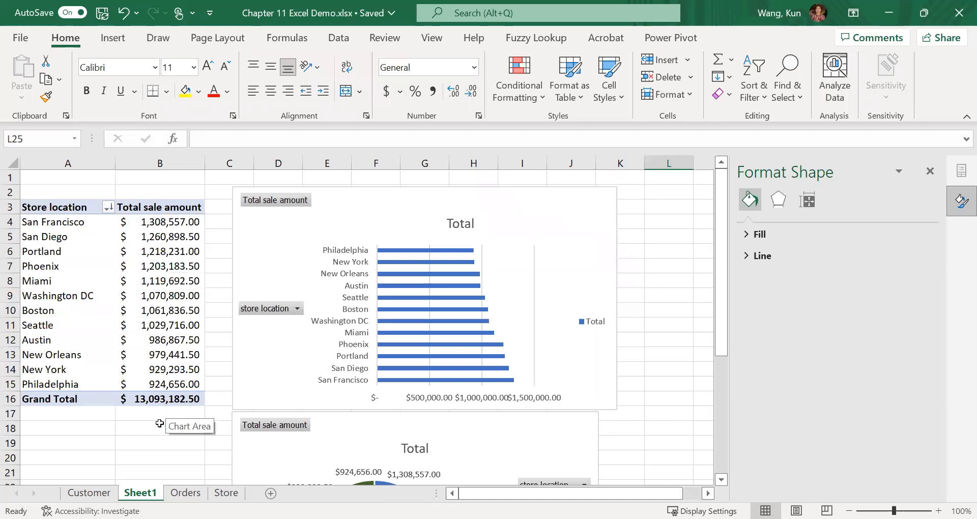
left_click(180, 223)
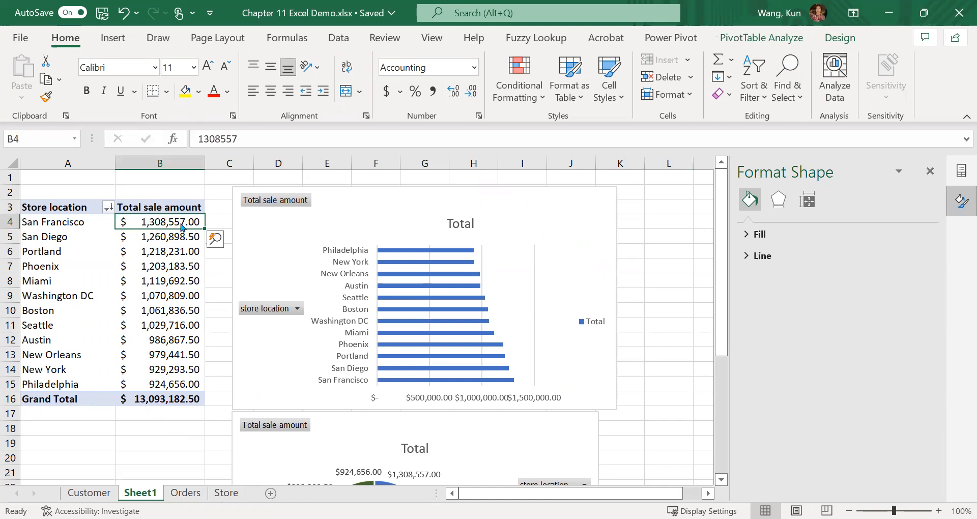
right_click(181, 227)
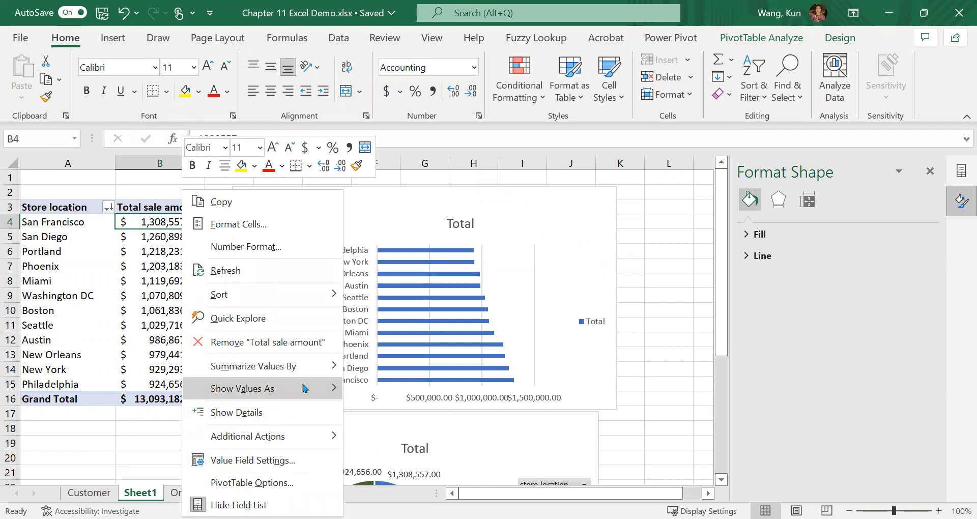
mouse_move(309, 388)
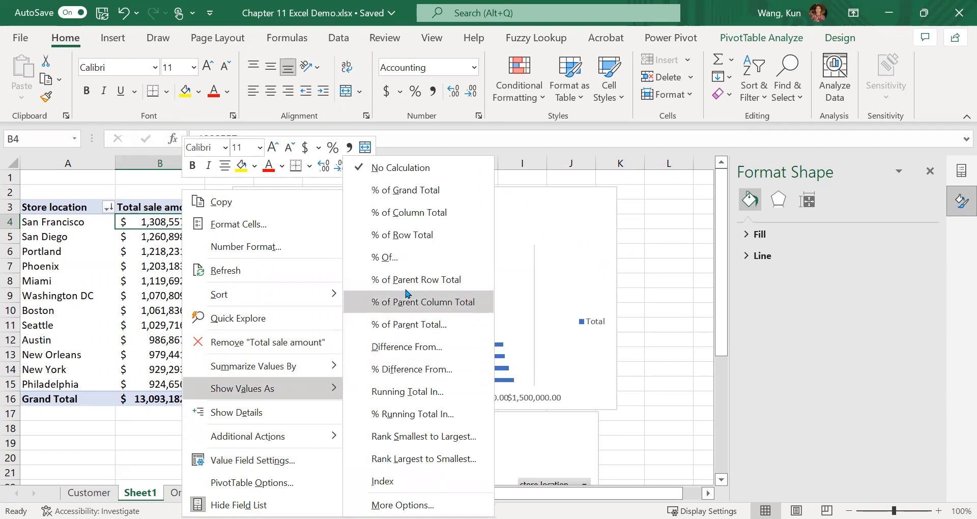
left_click(425, 191)
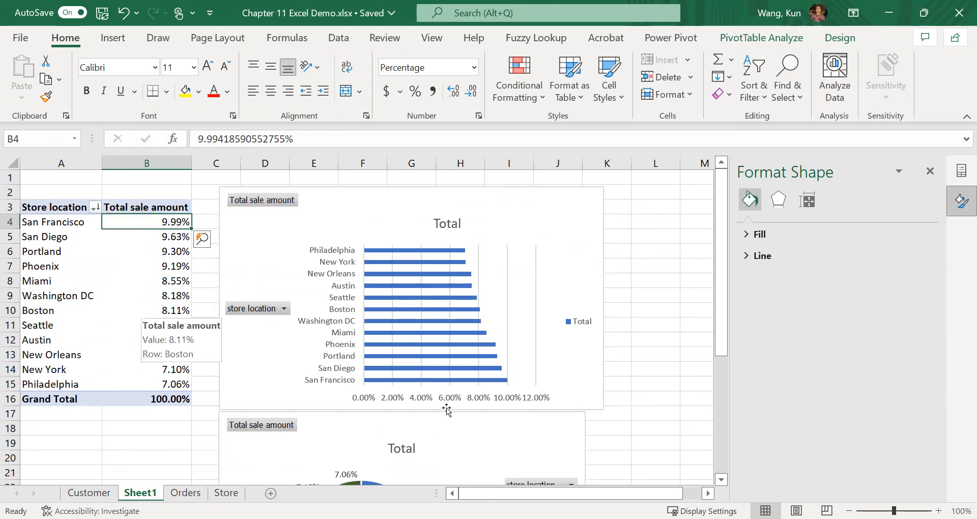
scroll(518, 417, "down", 3)
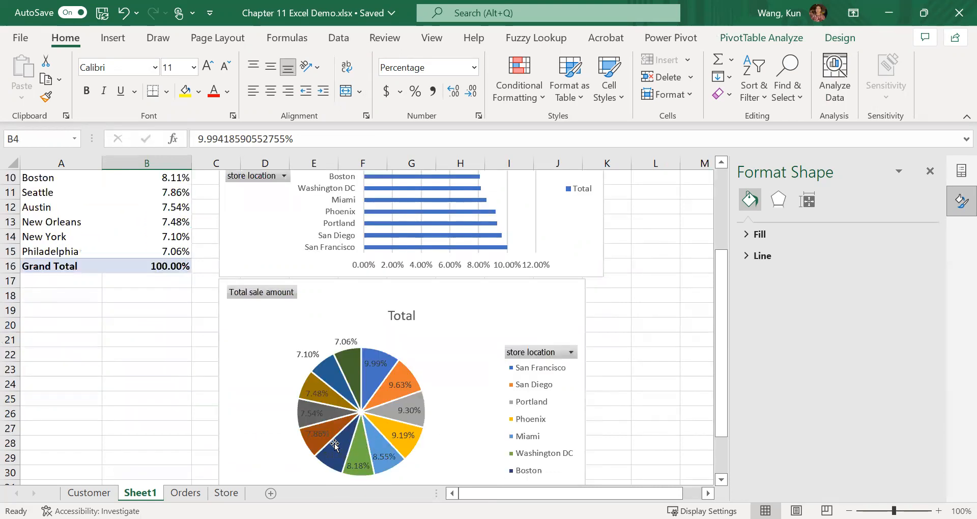
scroll(344, 447, "up", 1)
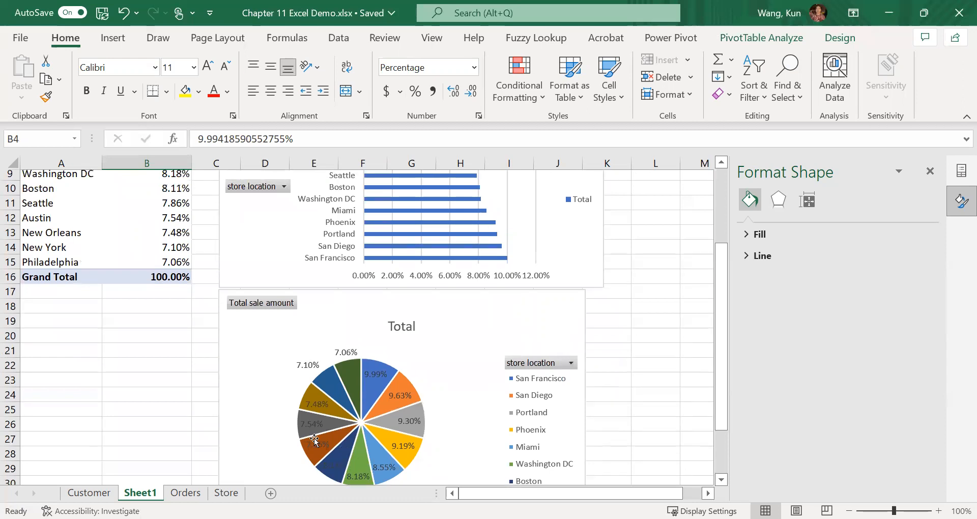
- Move the bar and pie charts further right of the PivotTable, keeping them aligned, and widen column C
scroll(313, 438, "up", 3)
left_click_drag(344, 191, 433, 192)
left_click_drag(366, 438, 455, 438)
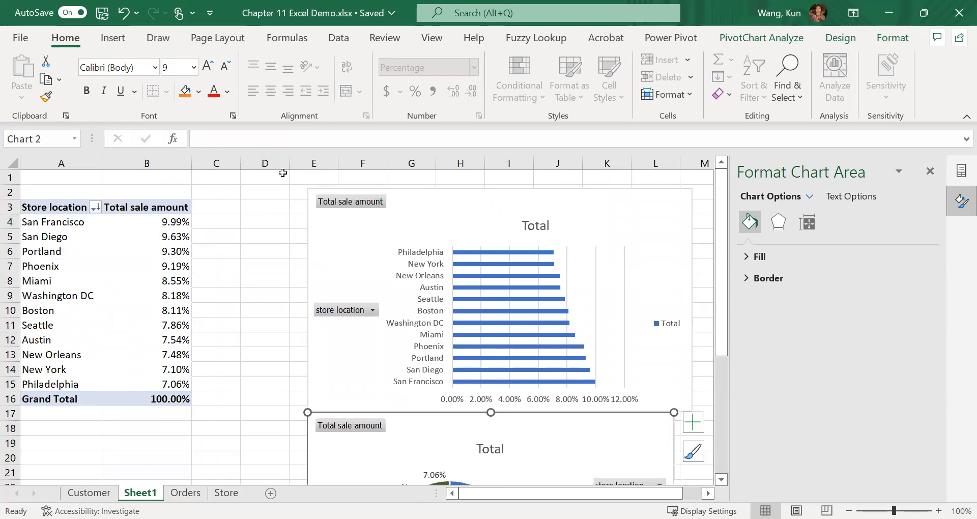
left_click_drag(283, 173, 284, 173)
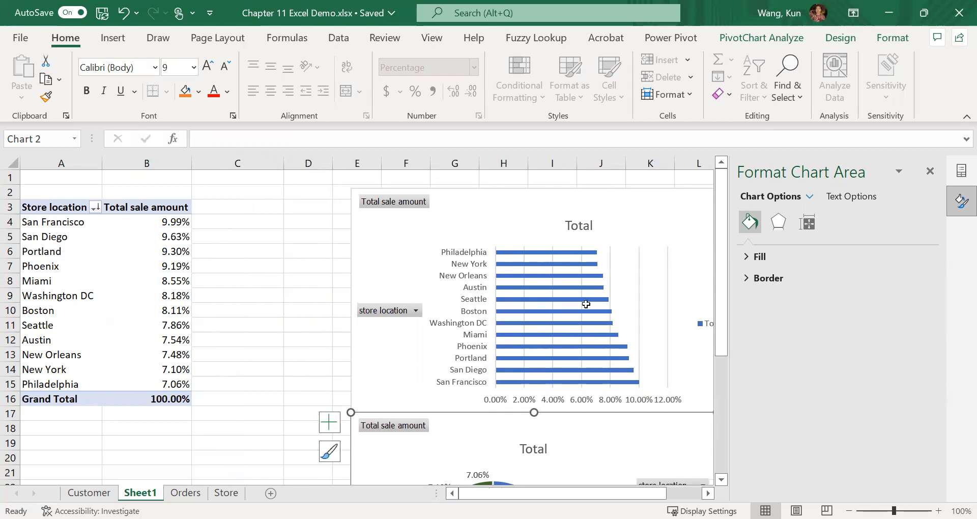
- Close the formatting pane and add the sale amount field to the PivotTable's Values area a second time
left_click(99, 316)
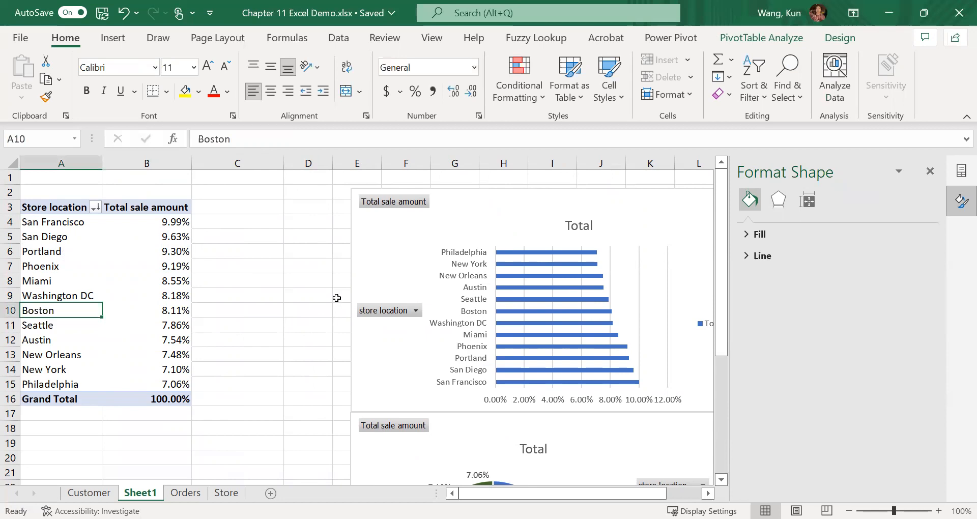
left_click(37, 225)
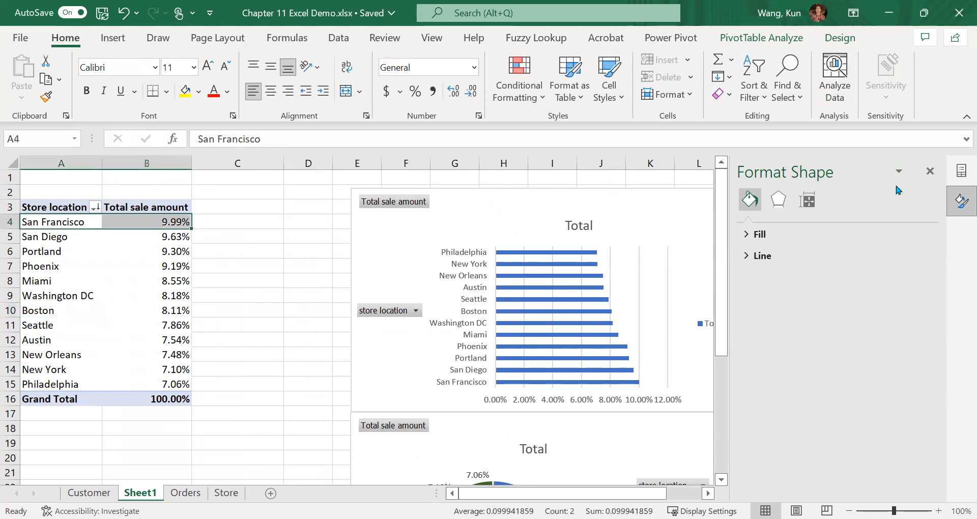
left_click(929, 173)
scroll(790, 298, "up", 3)
scroll(791, 299, "up", 1)
scroll(790, 299, "down", 1)
left_click_drag(791, 290, 875, 455)
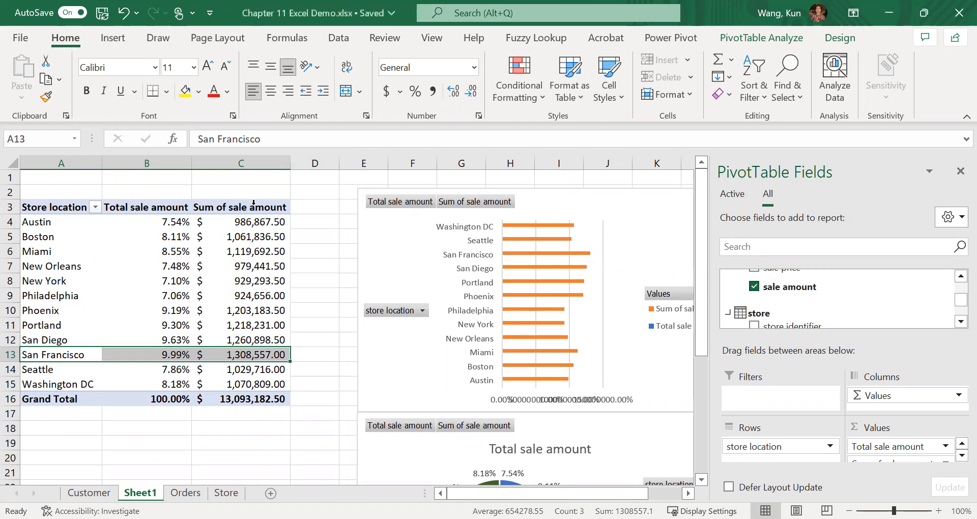
- Rename the percentage column's header in B3 as Total sale amount%
left_click(162, 207)
left_click(295, 144)
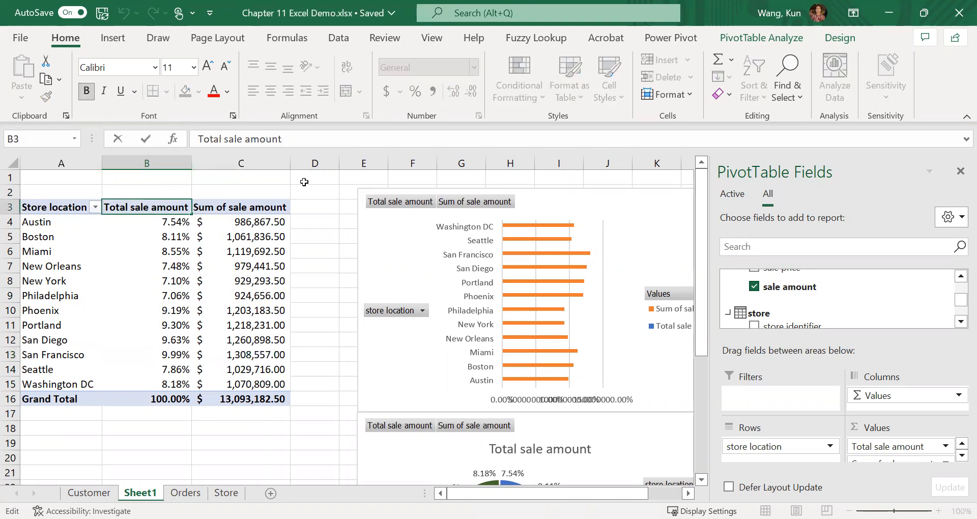
type("%")
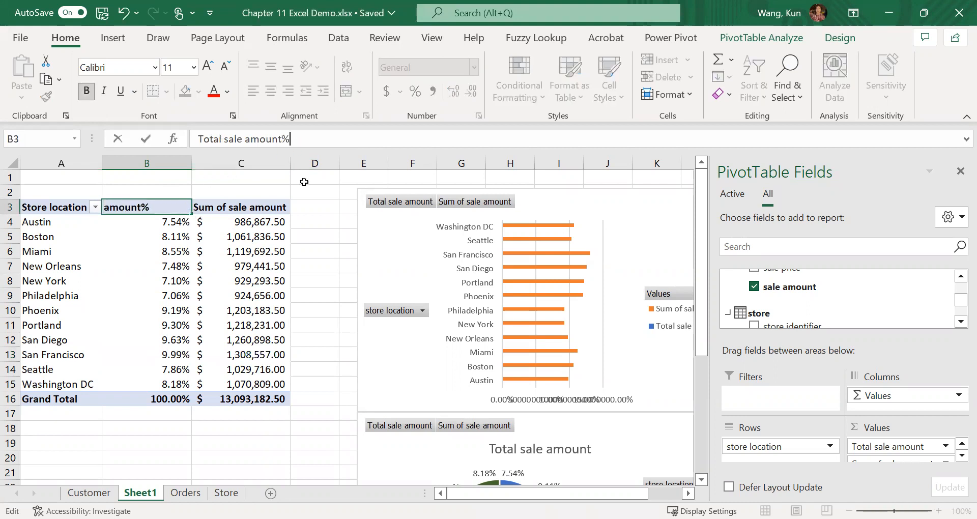
- Rename the Sum of sale amount header in C3 as Total sale amount and autofit column B
left_click(267, 211)
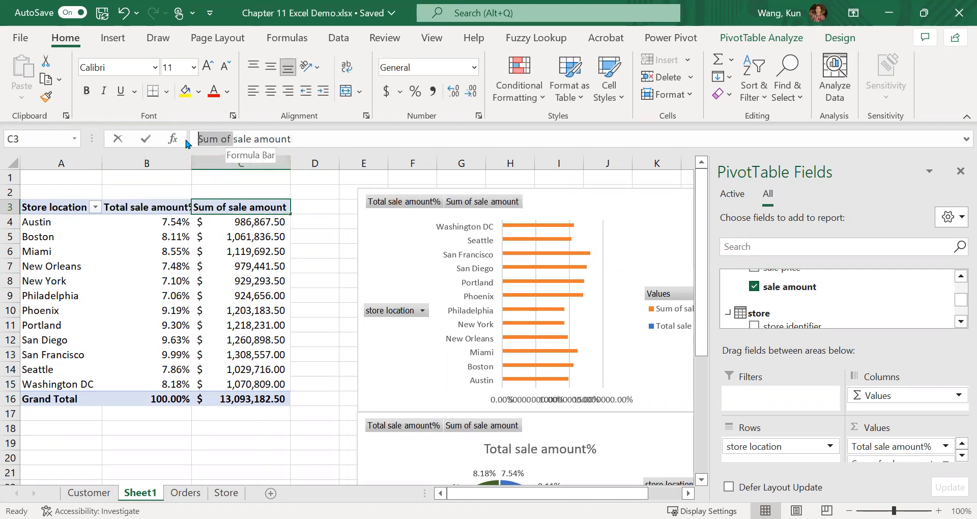
type("Total")
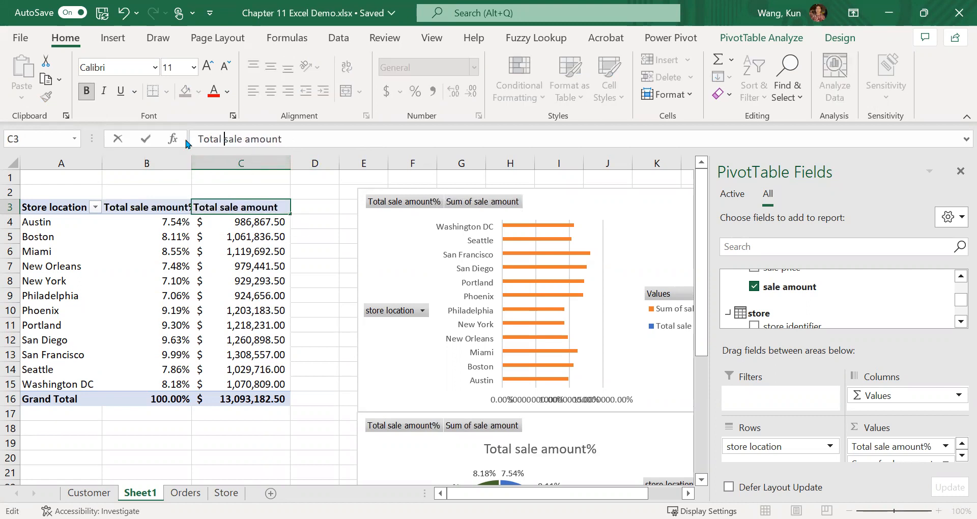
left_click(303, 356)
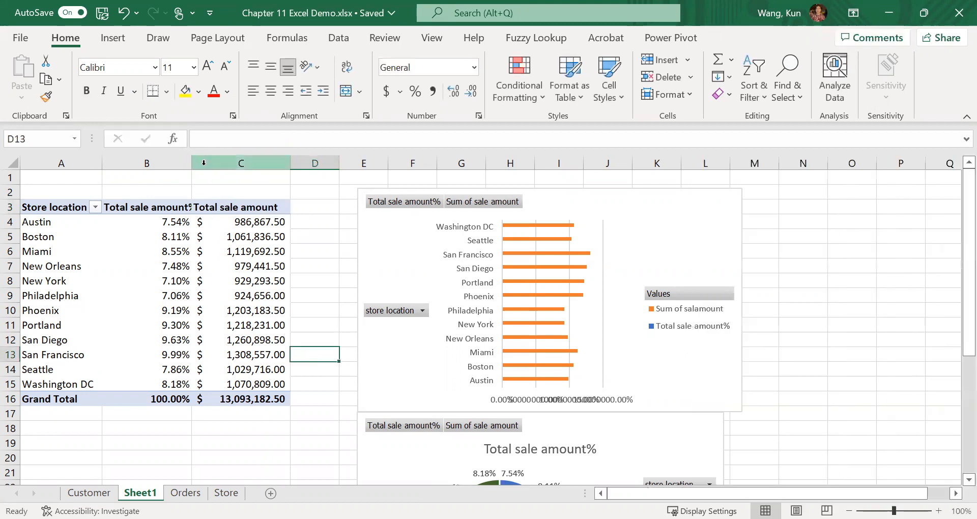
double_click(194, 164)
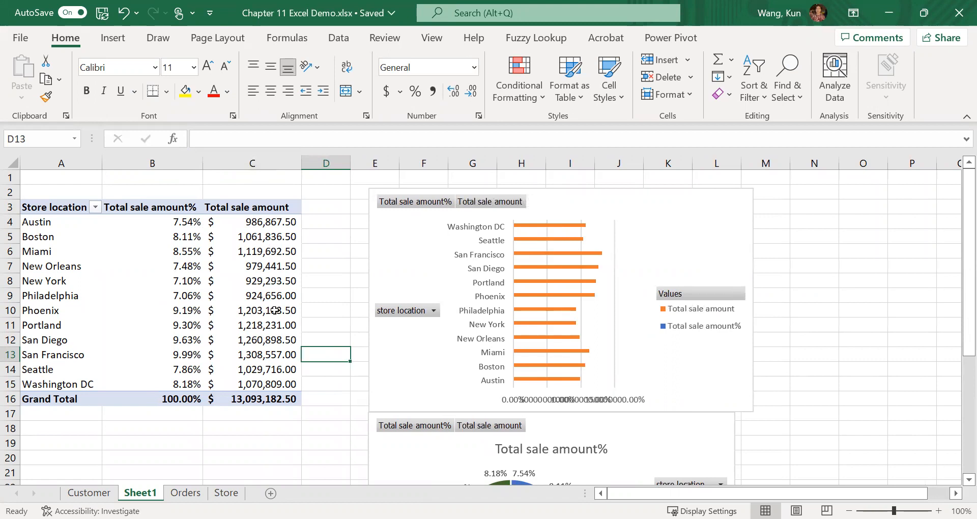
- Sort the store locations by the dollar Total sale amount column from largest to smallest
left_click(260, 235)
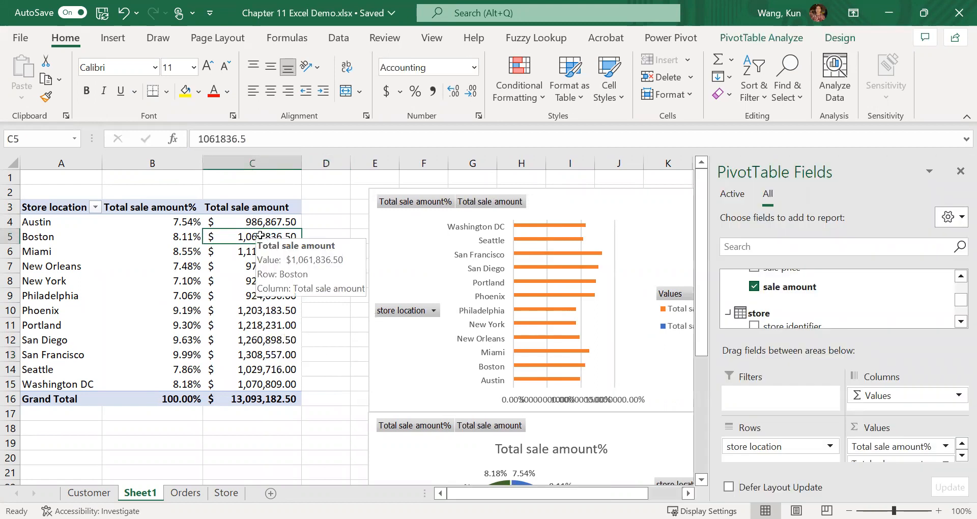
right_click(263, 239)
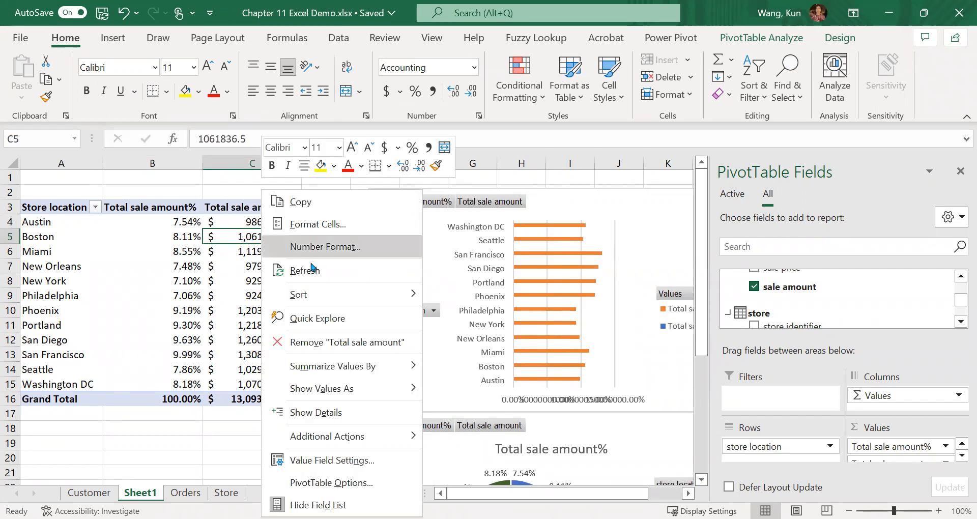
mouse_move(420, 299)
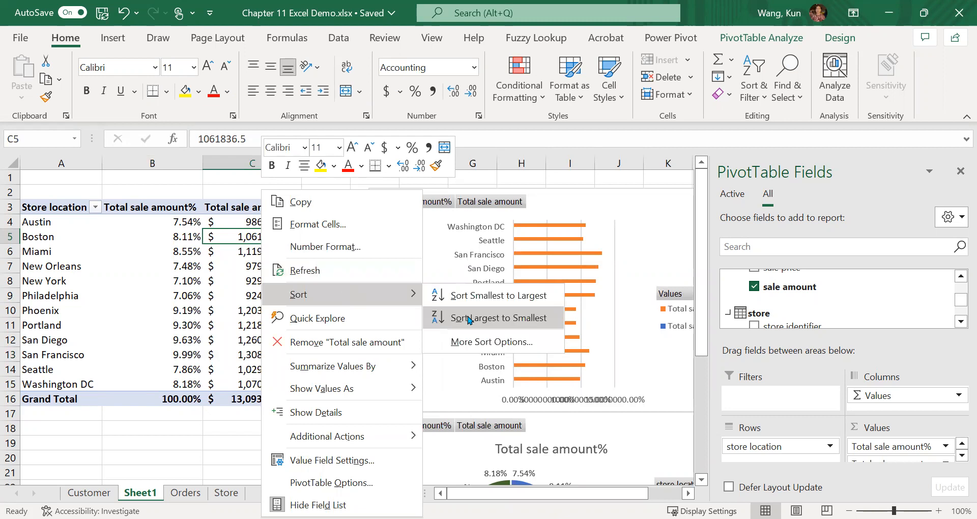
left_click(468, 319)
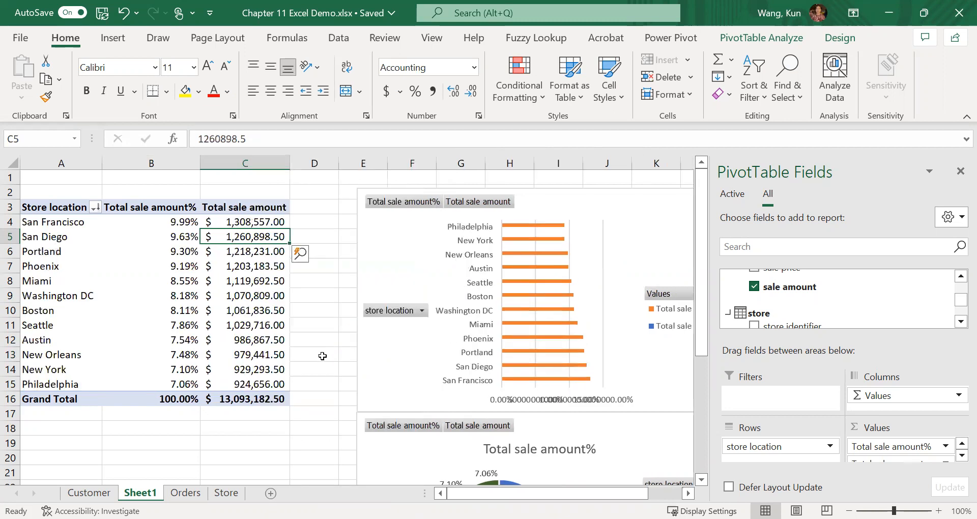
left_click(326, 363)
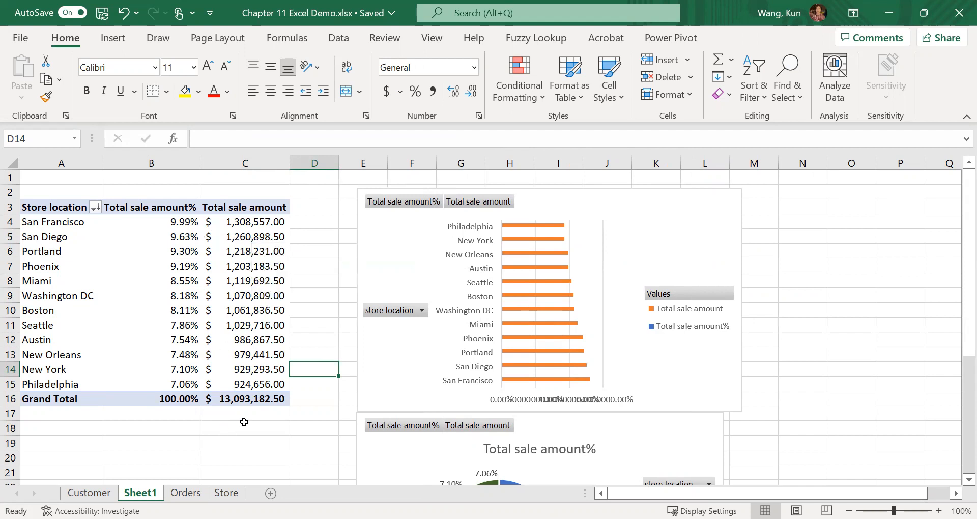
left_click(118, 320)
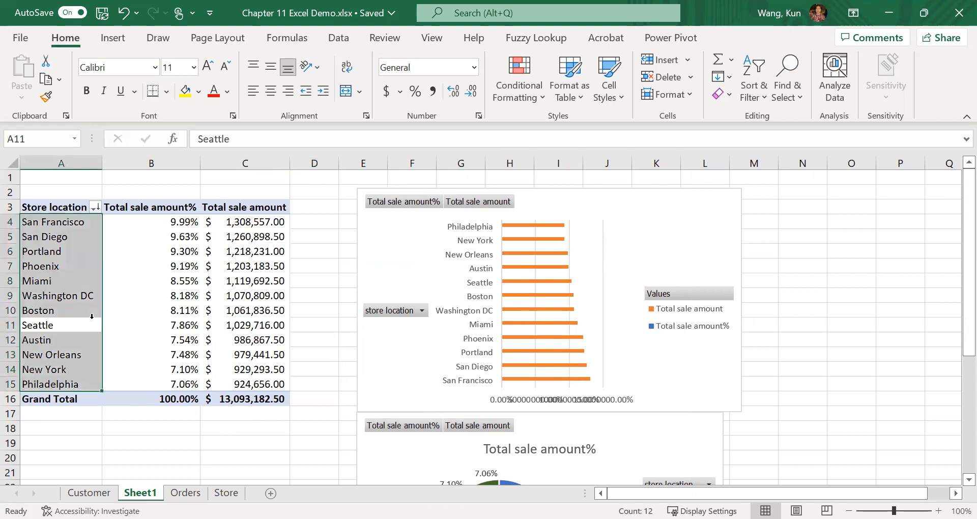
scroll(302, 352, "down", 1)
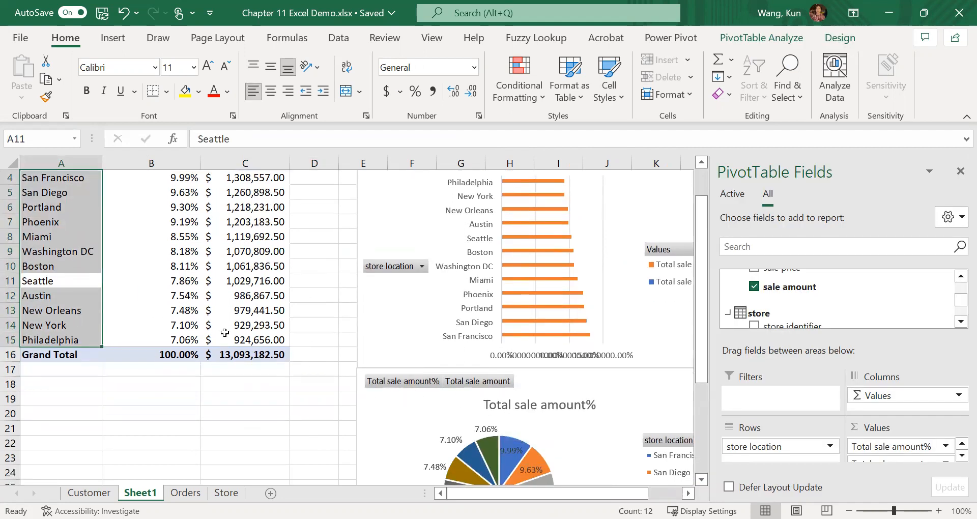
scroll(227, 331, "up", 1)
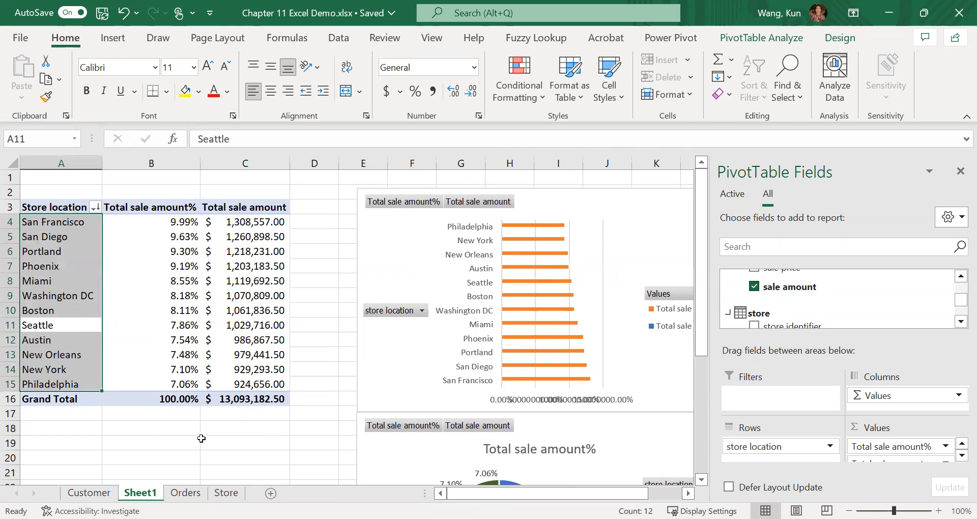
- Rename the PivotTable's worksheet from Sheet1 to store sales
right_click(146, 495)
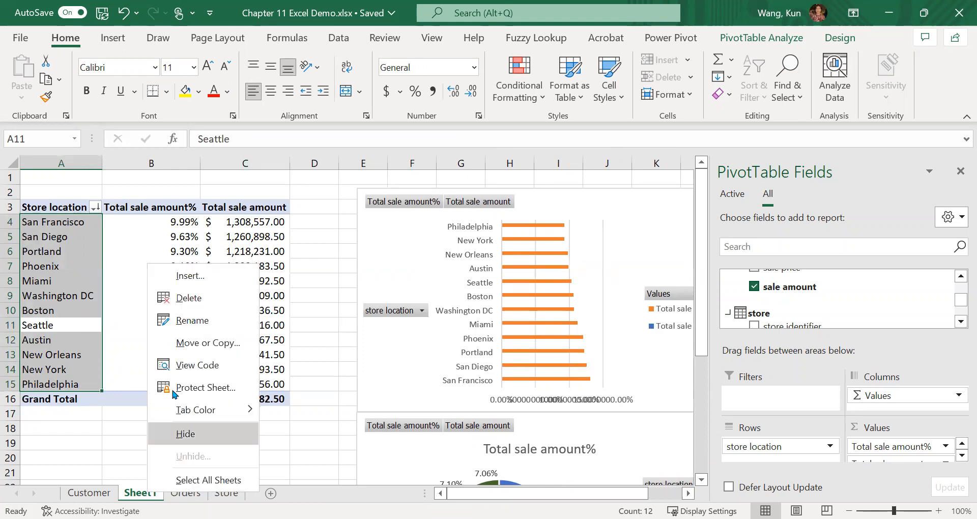
left_click(200, 320)
type("store sales")
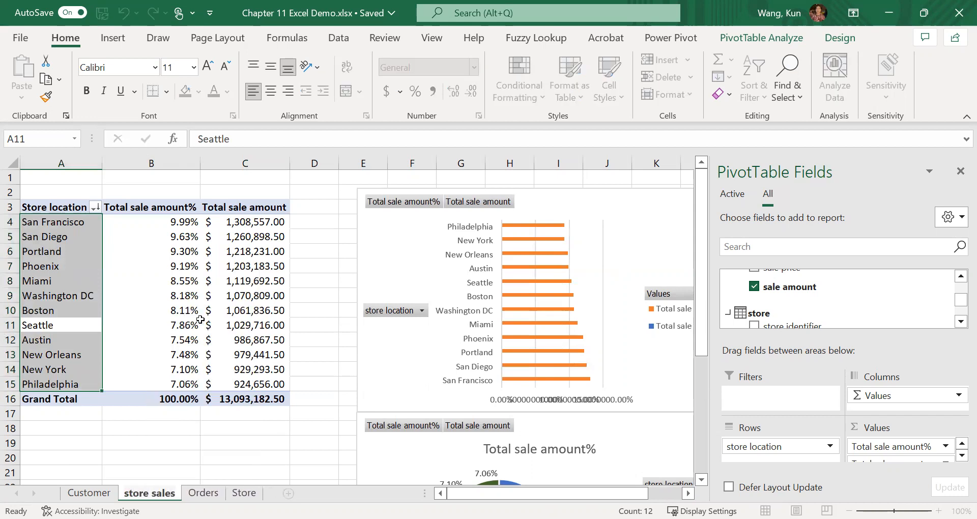
left_click(298, 452)
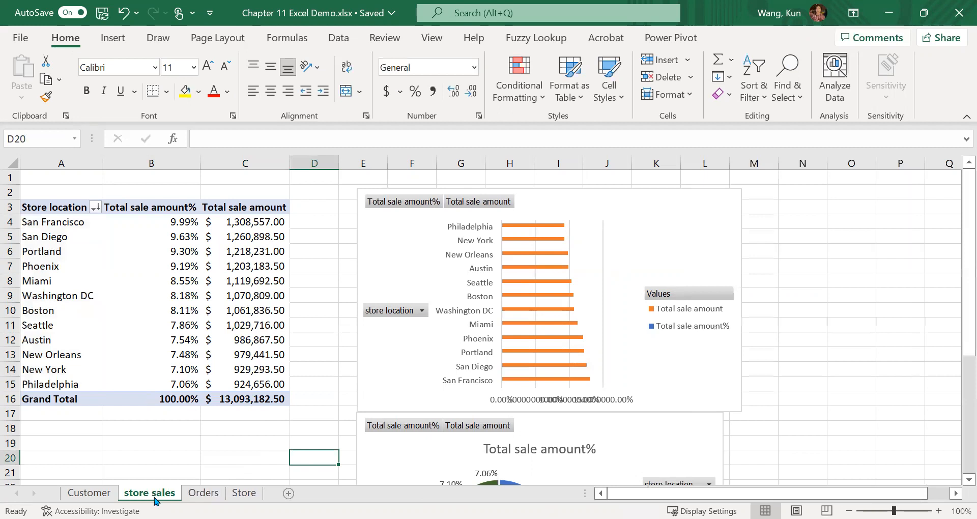
left_click(147, 340)
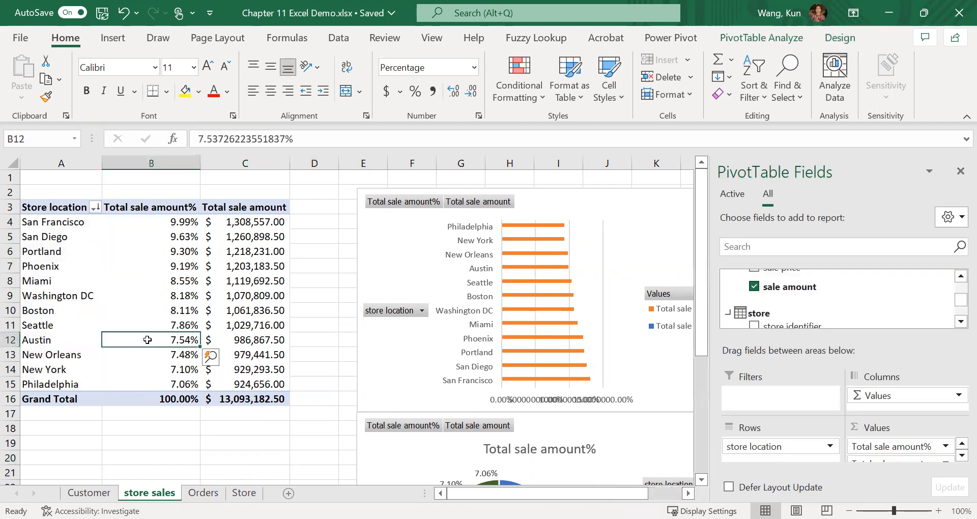
mouse_move(147, 340)
mouse_move(517, 281)
left_click_drag(705, 256, 707, 304)
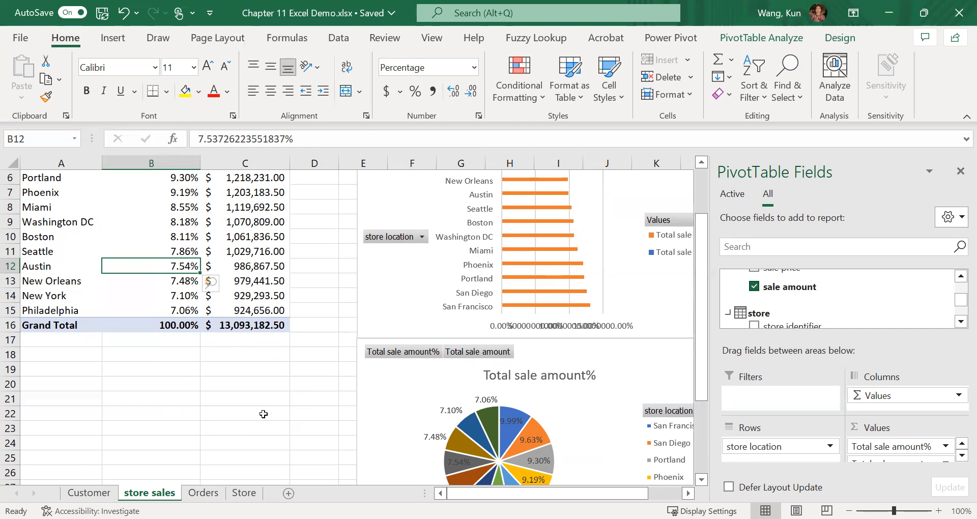
- Create a PivotTable from the Customer table on a new worksheet, adding the data to the Data Model
left_click(95, 495)
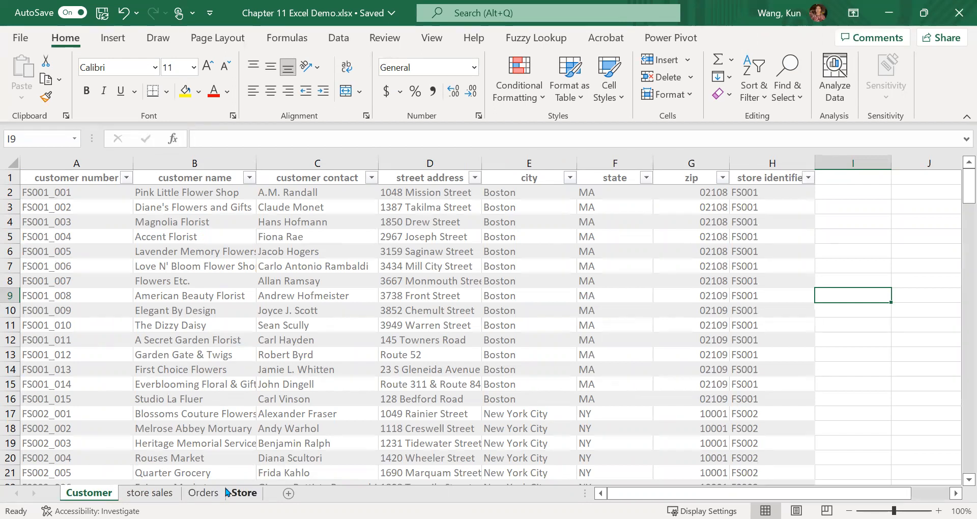
left_click(113, 38)
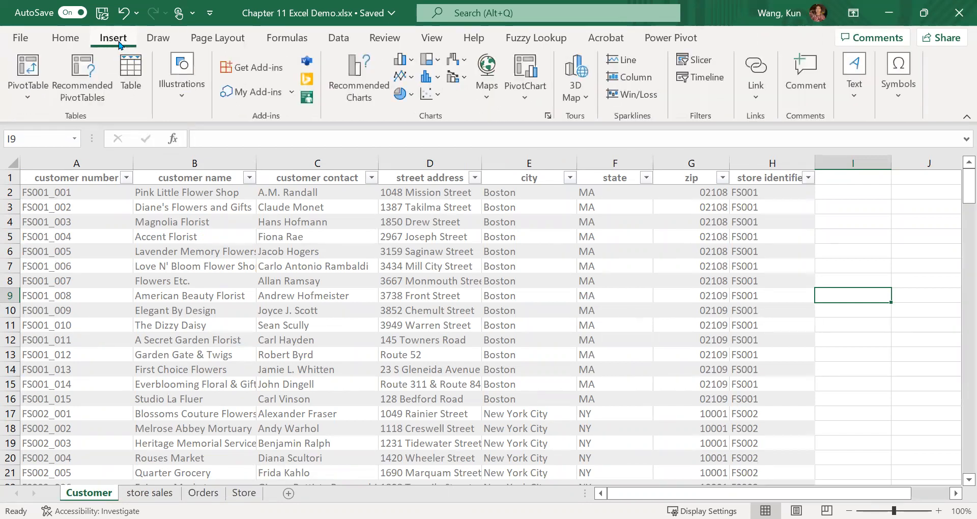
left_click(28, 73)
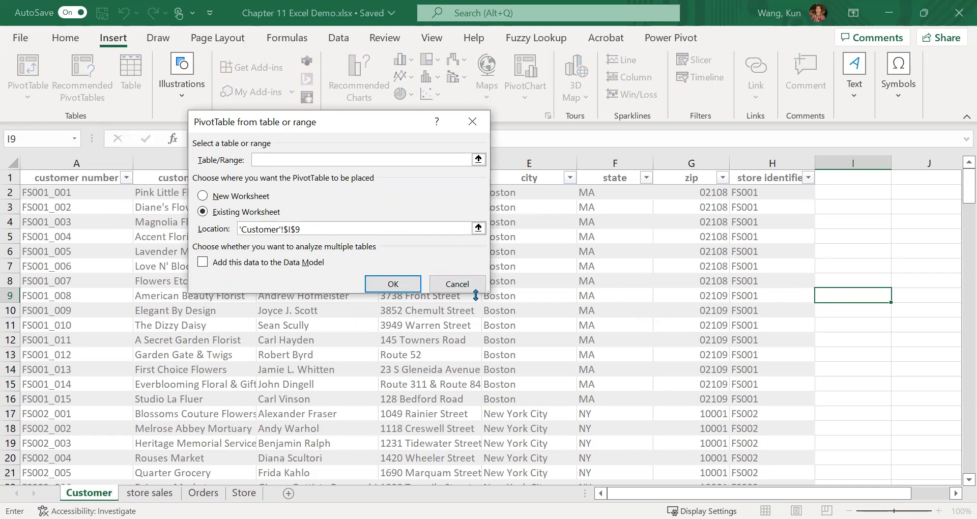
left_click(457, 284)
left_click(180, 264)
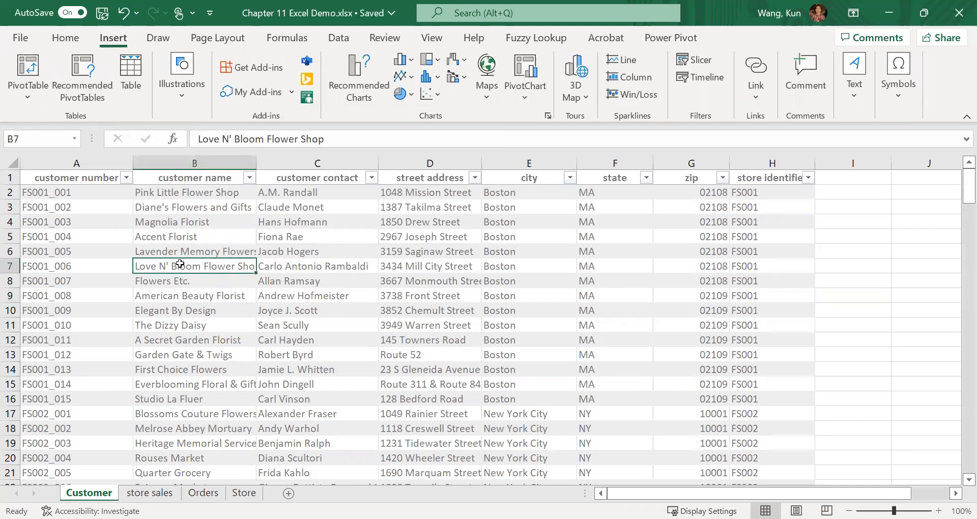
left_click(28, 75)
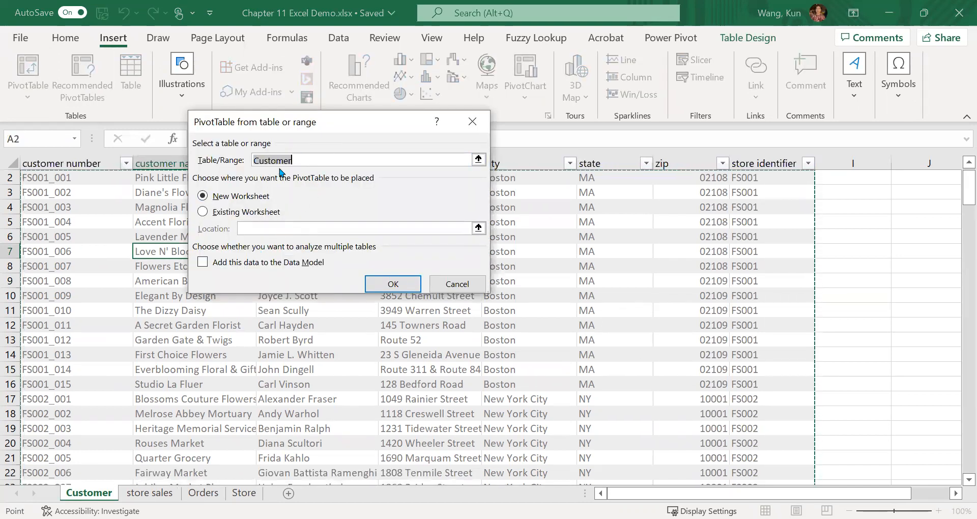
left_click(203, 263)
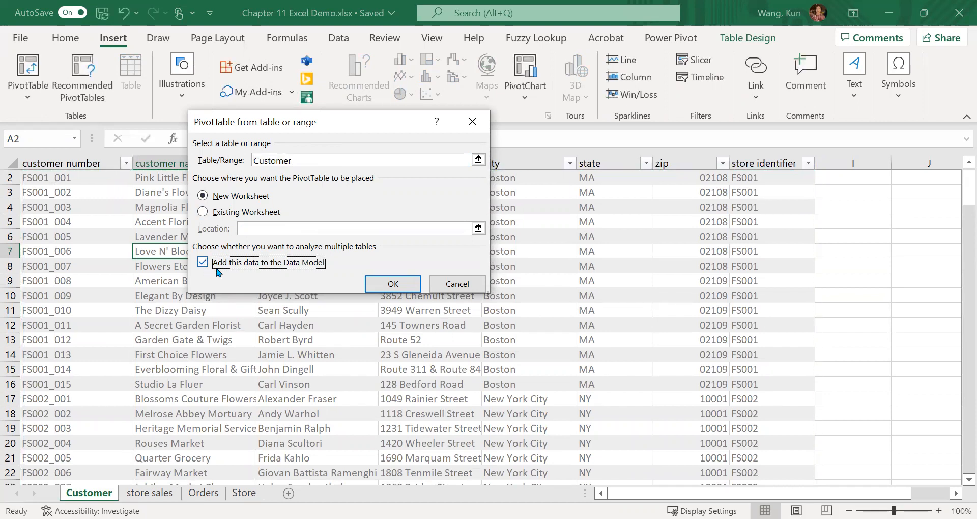
left_click(403, 284)
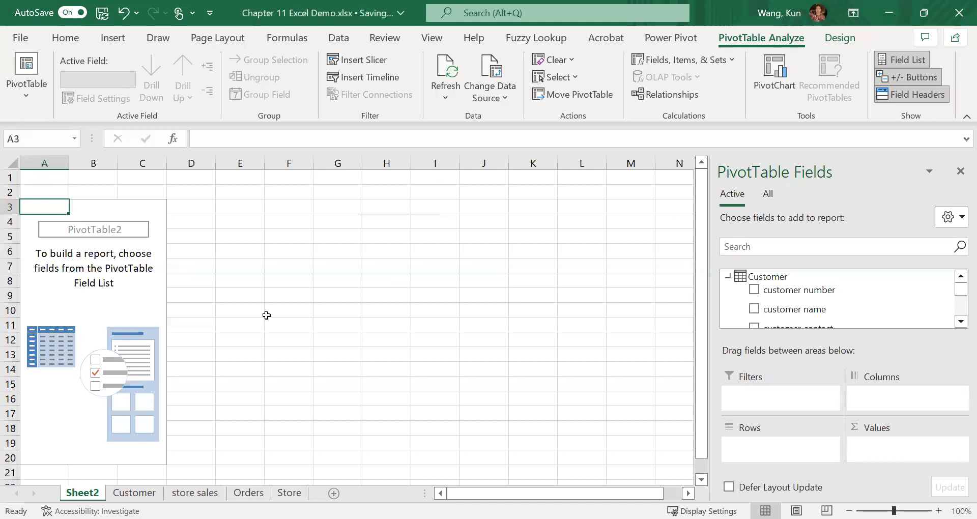
- Show all Data Model tables in the field list and add the Customer table's customer name field to Rows
left_click(130, 310)
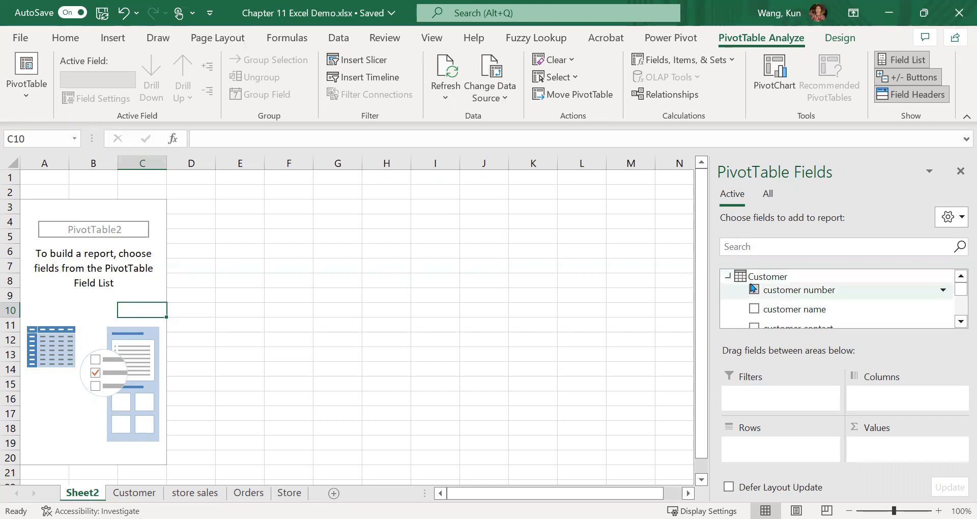
left_click(769, 196)
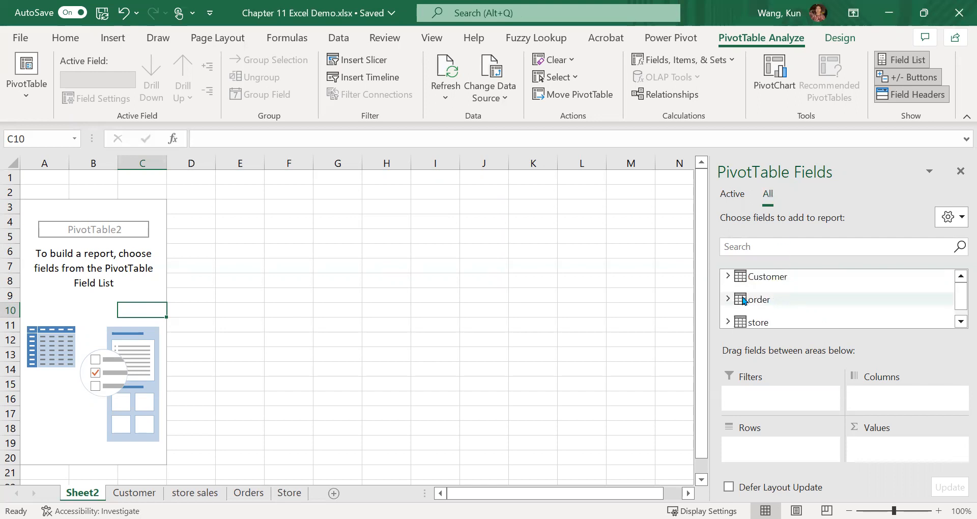
left_click(727, 276)
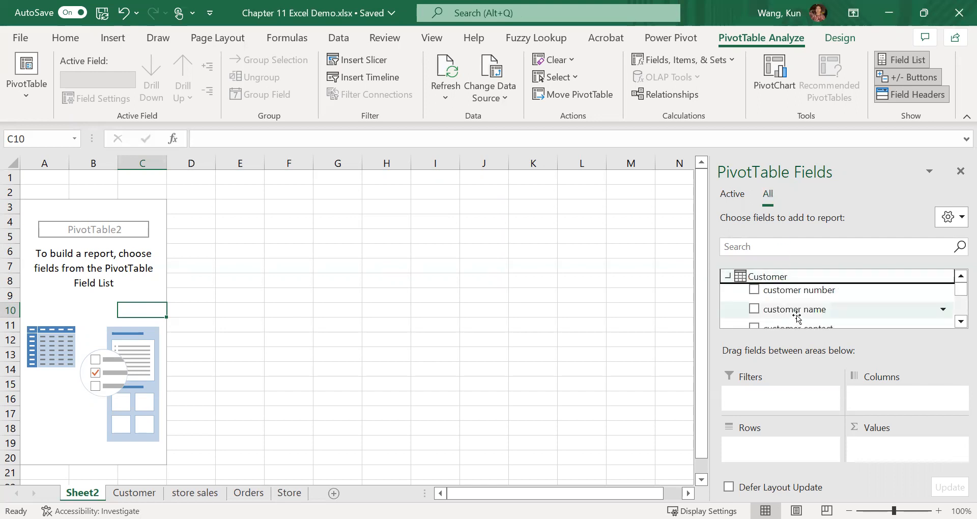
left_click_drag(797, 316, 798, 451)
scroll(123, 300, "down", 9)
scroll(127, 295, "up", 9)
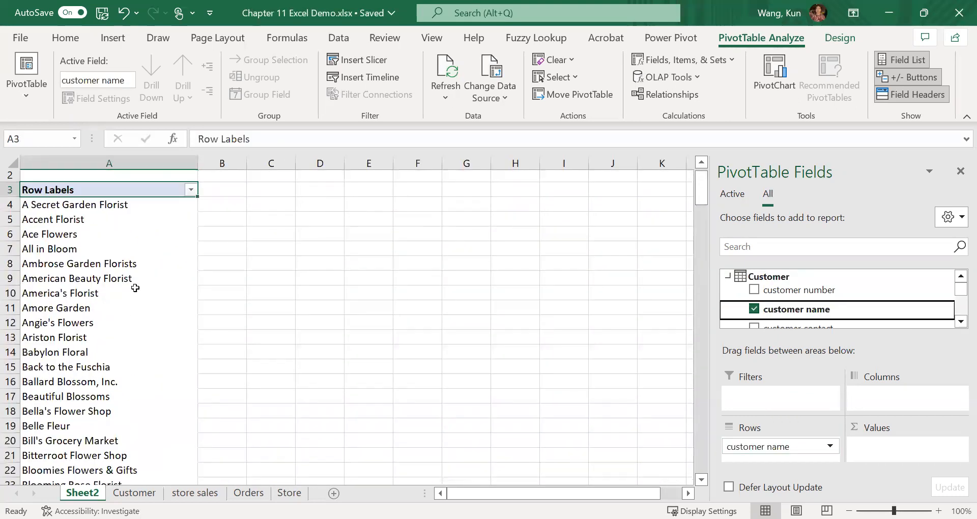
- Add the order table's sale amount field to the PivotTable's Values
scroll(815, 300, "down", 5)
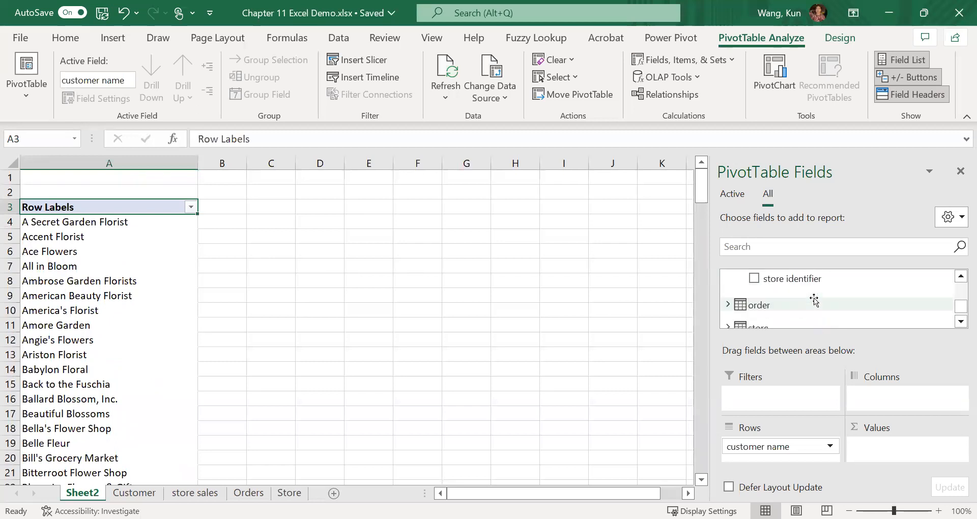
scroll(814, 300, "down", 1)
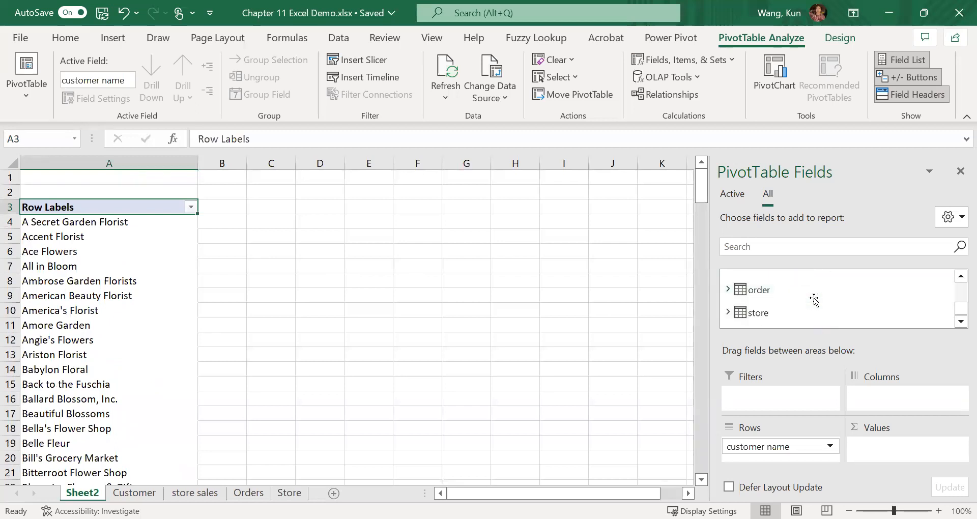
left_click(728, 288)
scroll(773, 306, "down", 3)
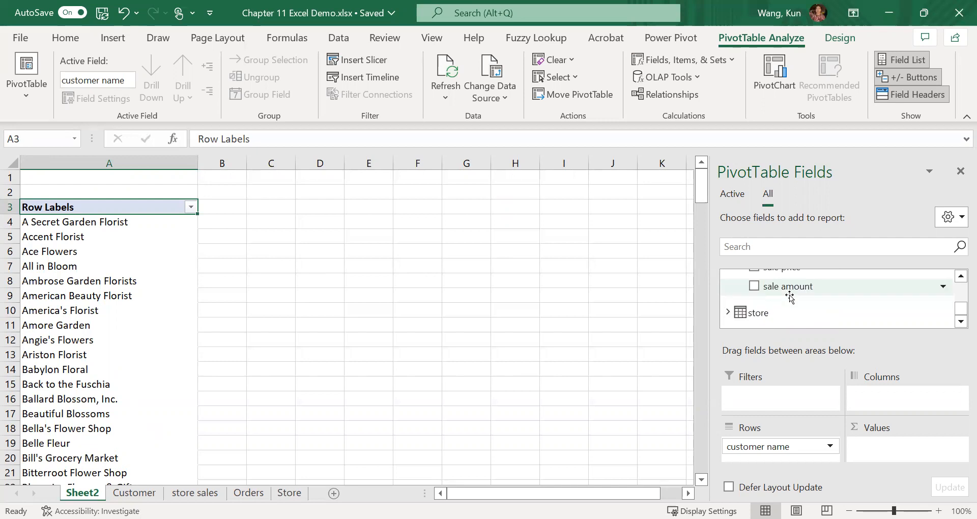
left_click_drag(800, 287, 891, 452)
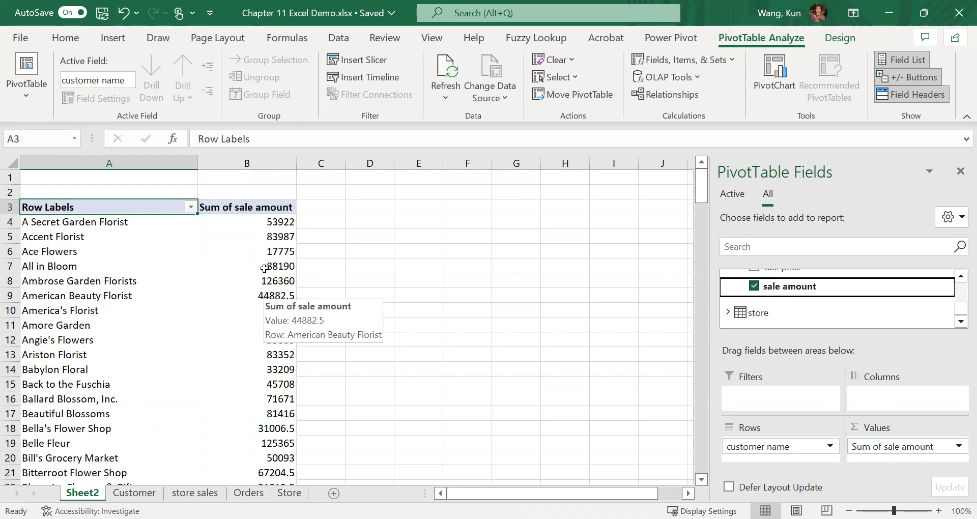
mouse_move(264, 268)
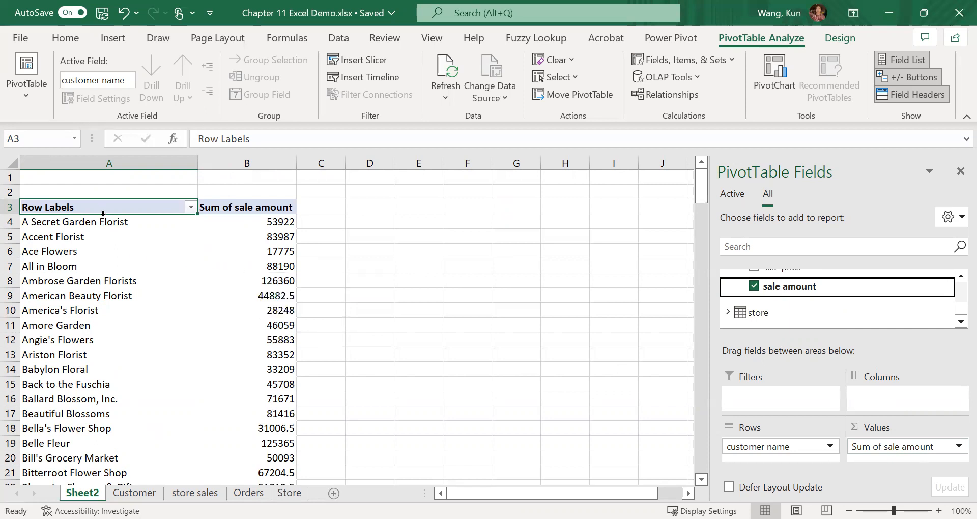
- Rename the PivotTable headers, A3 as Customer names and B3 as Total sale amount
left_click_drag(267, 139, 165, 138)
type("C")
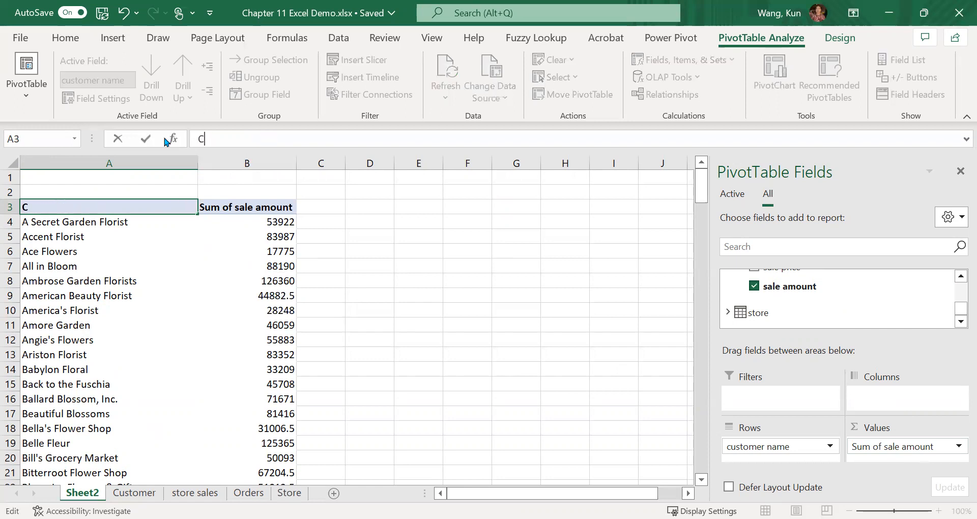
type("ustomer names")
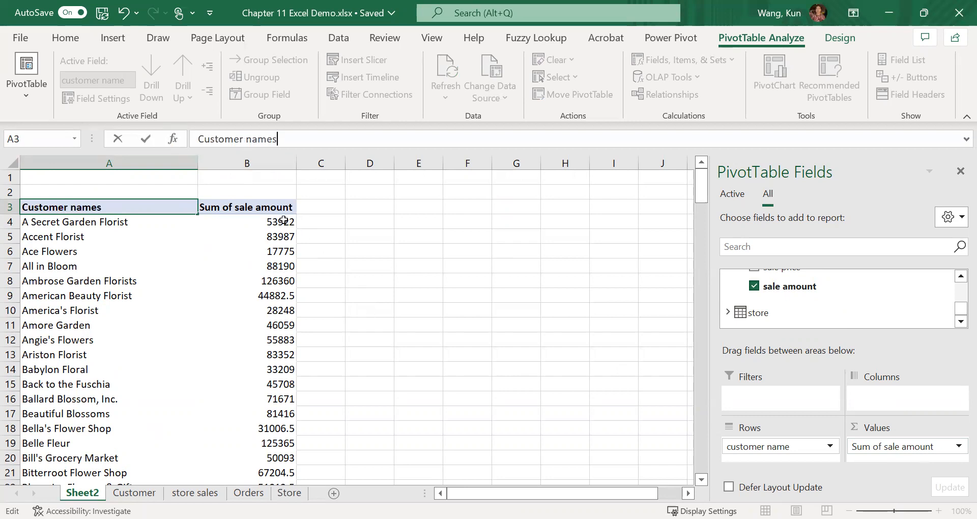
left_click(279, 210)
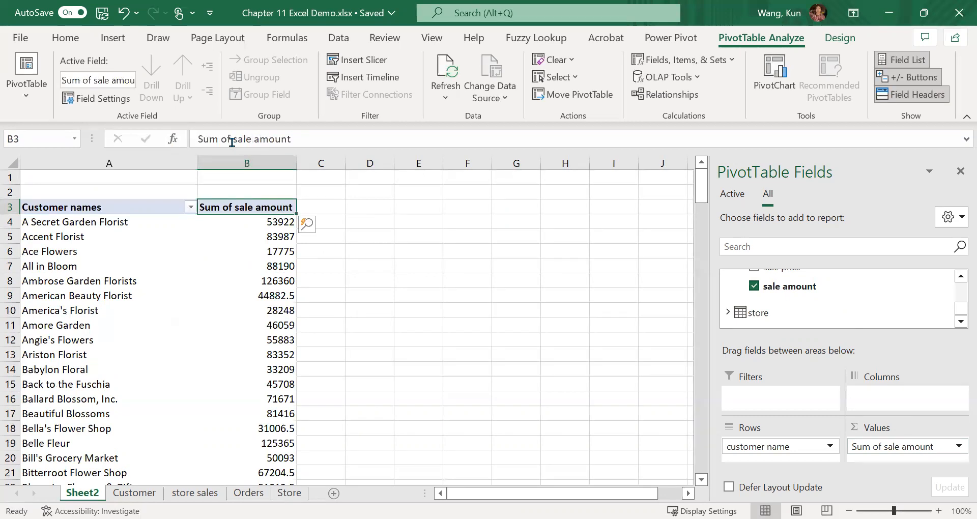
left_click_drag(232, 142, 197, 143)
type("Total")
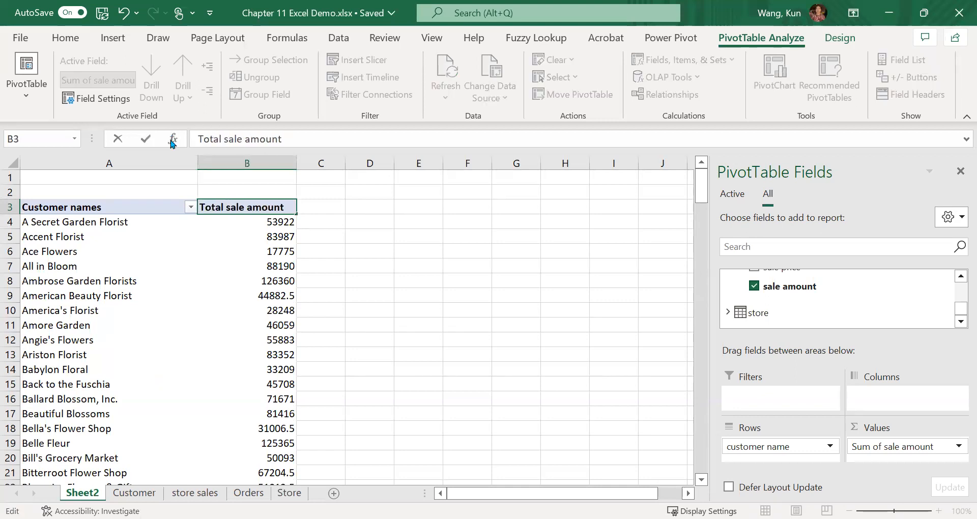
left_click(452, 327)
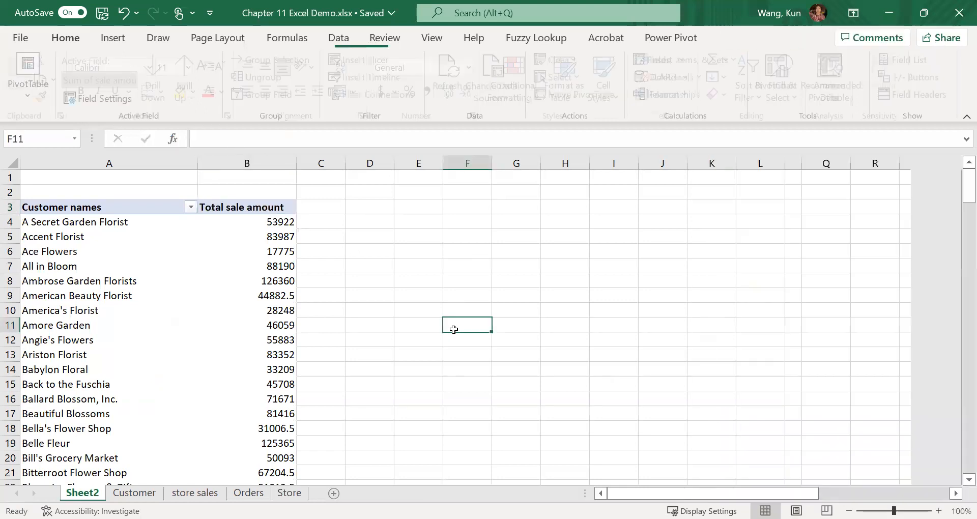
- Sort the customers by Total sale amount from largest to smallest
left_click(254, 225)
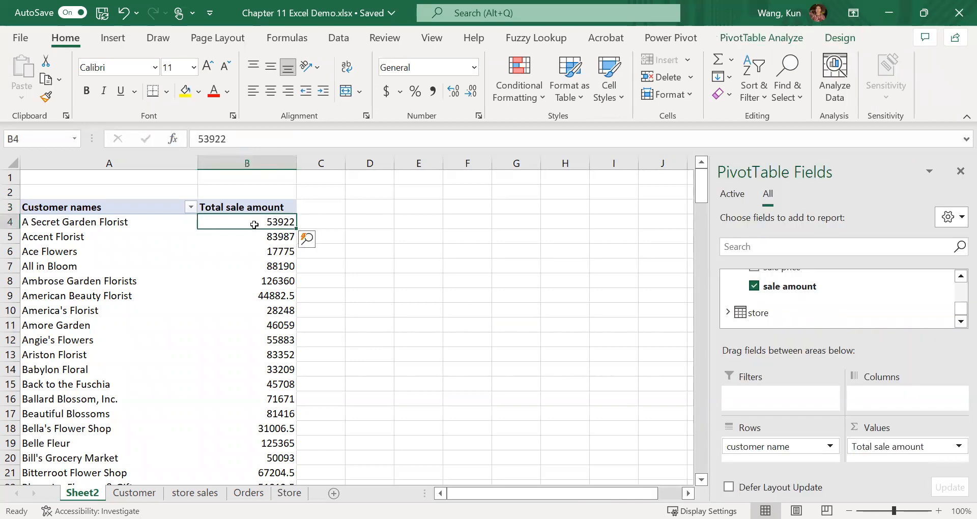
right_click(256, 230)
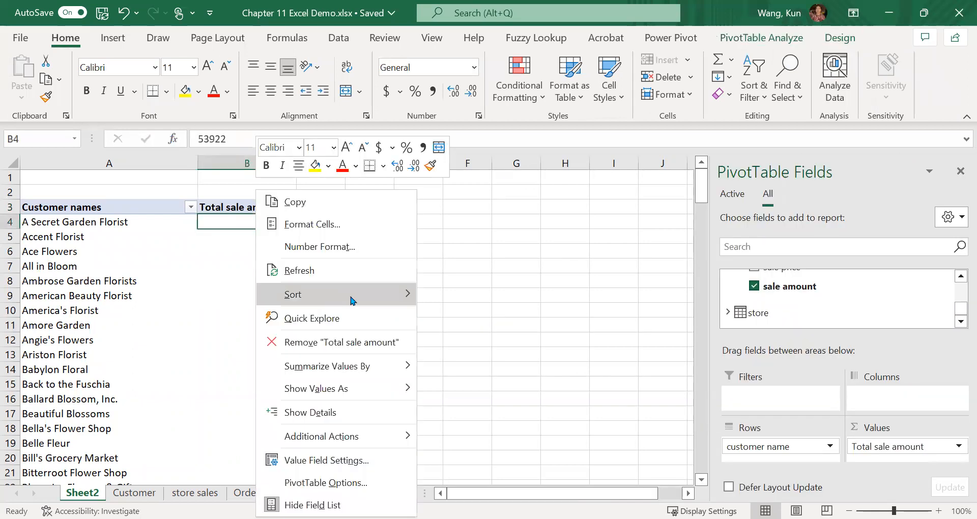
left_click(472, 315)
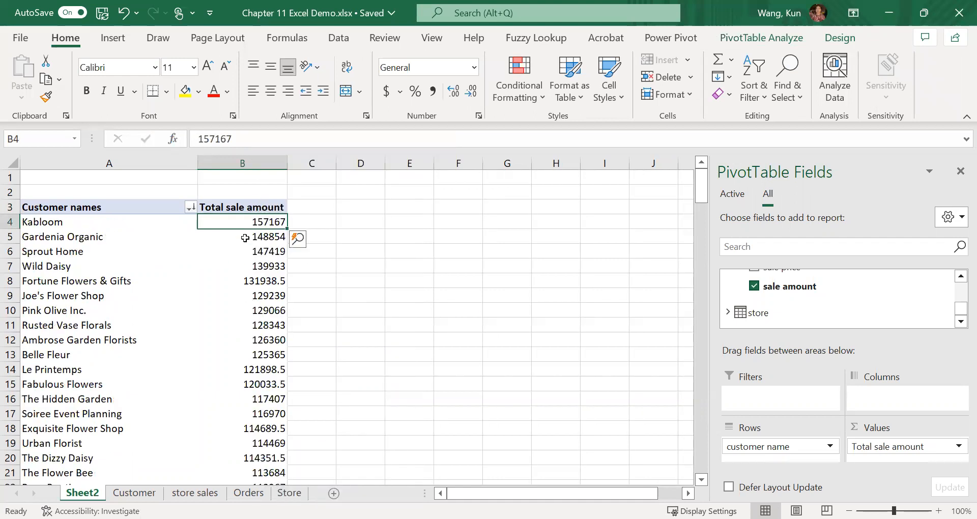
- Format the Total sale amount column B as dollar accounting values with one decimal place
left_click(244, 163)
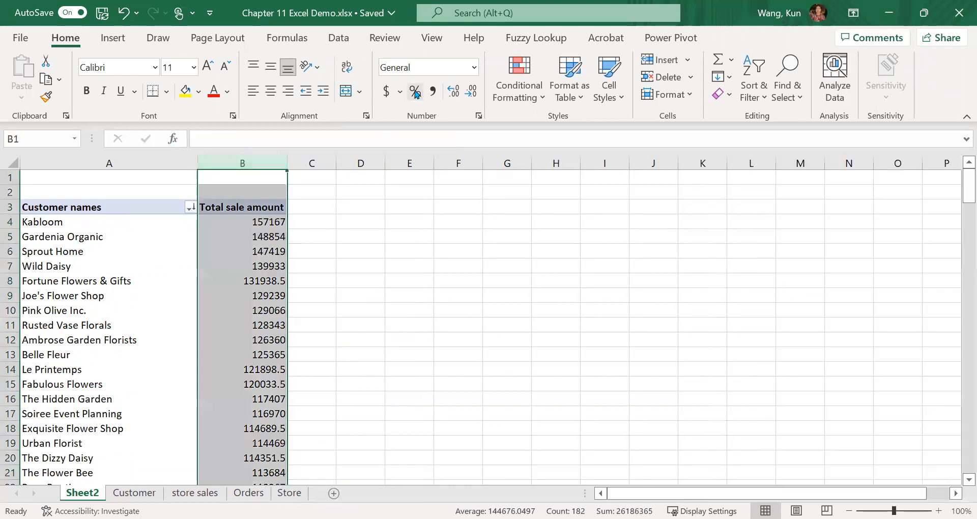
left_click(414, 91)
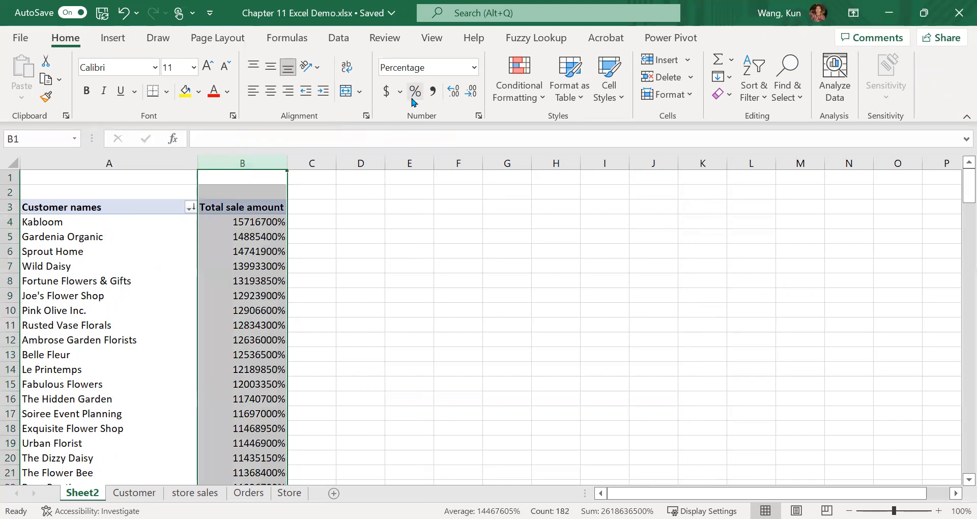
left_click(387, 91)
left_click(351, 247)
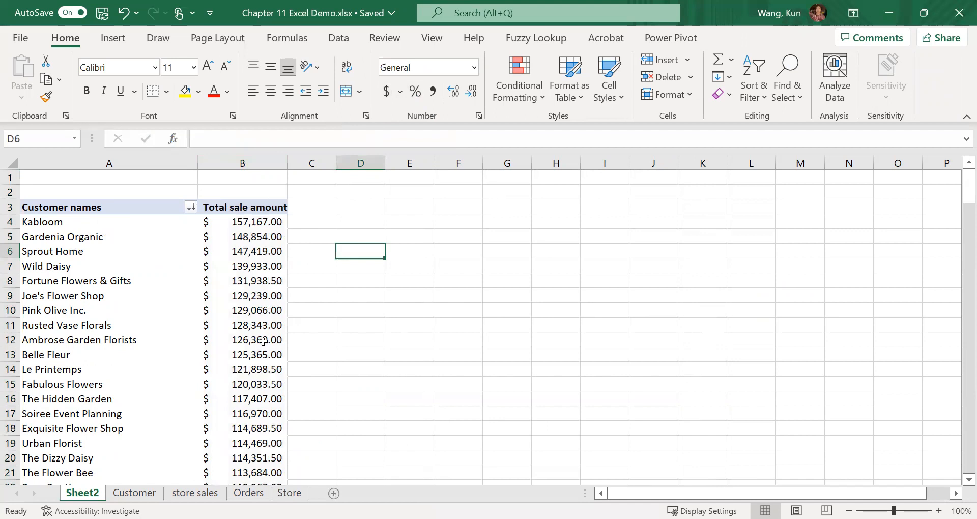
left_click(261, 163)
left_click(471, 93)
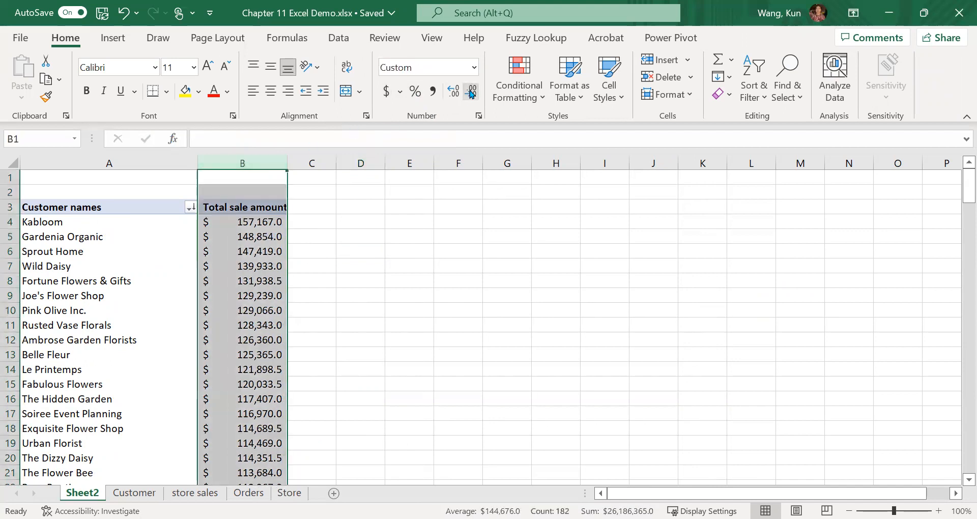
left_click(419, 235)
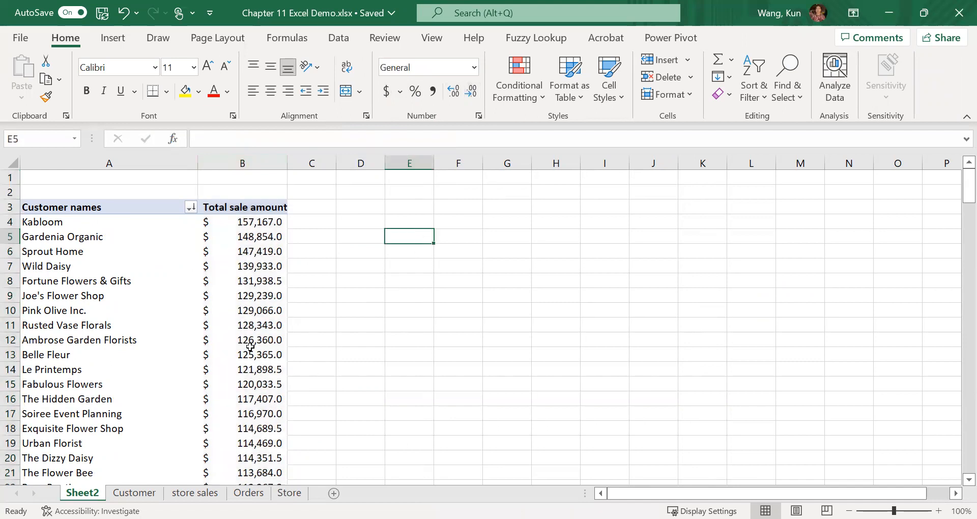
- Review the ranked list of customers and their total sale amounts
left_click(236, 300)
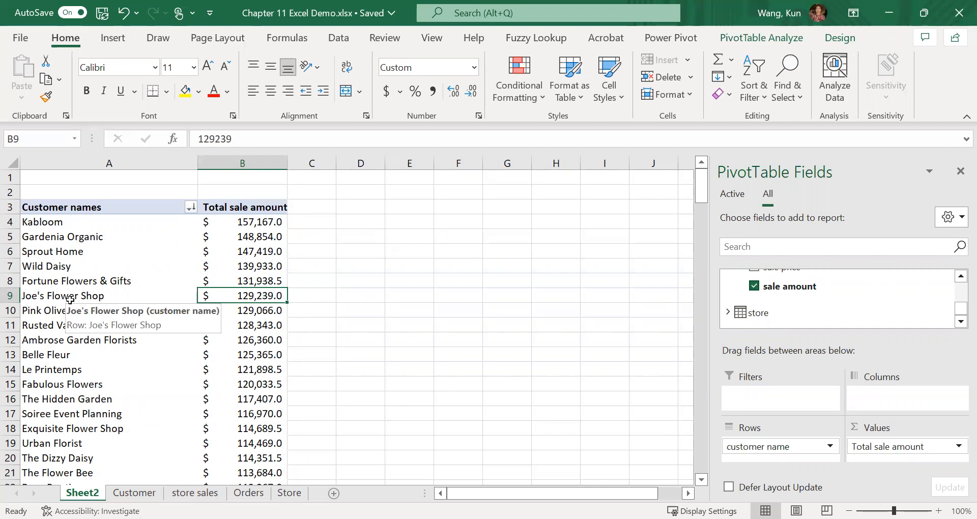
scroll(70, 300, "down", 5)
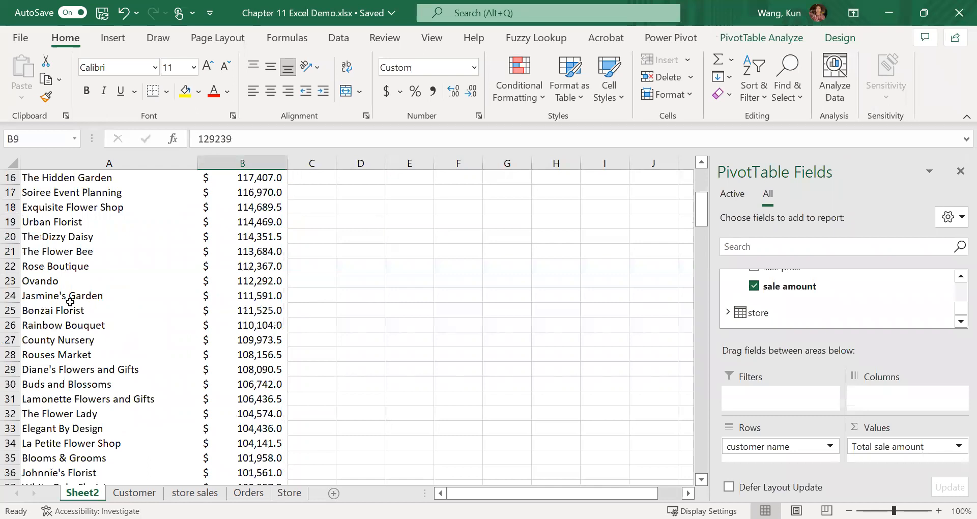
scroll(70, 302, "up", 5)
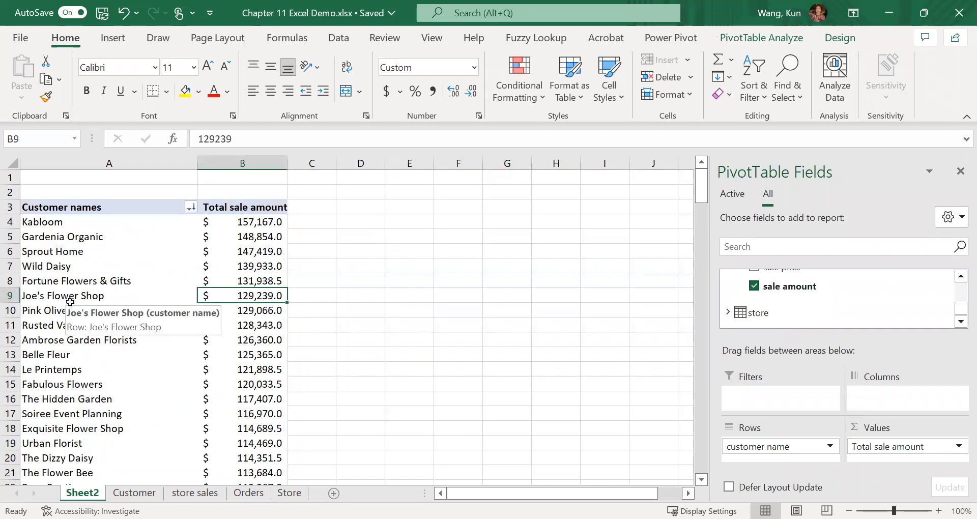
scroll(71, 302, "down", 2)
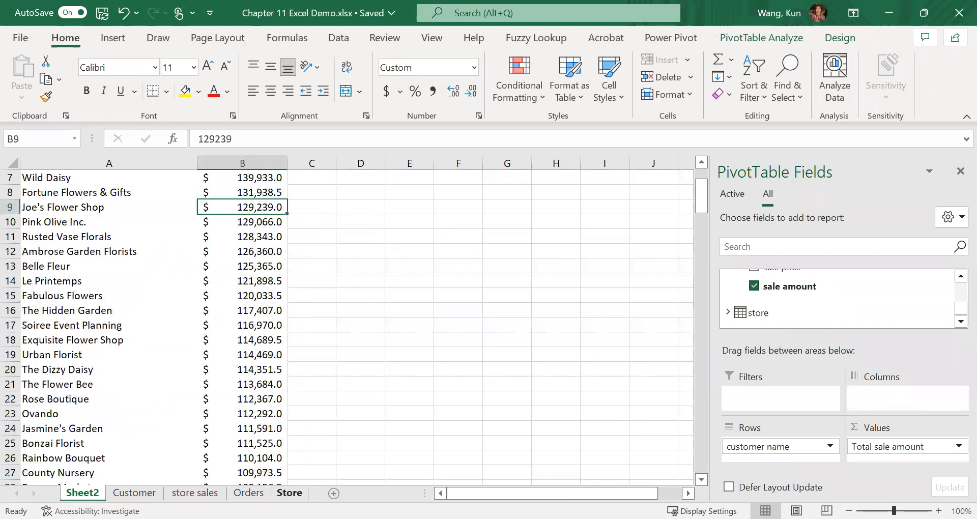
scroll(284, 483, "down", 2)
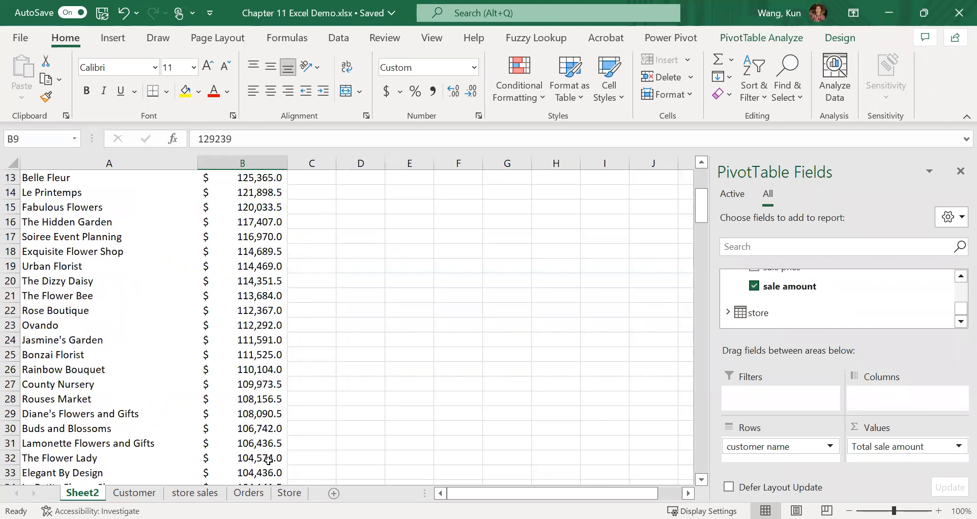
scroll(239, 446, "down", 1)
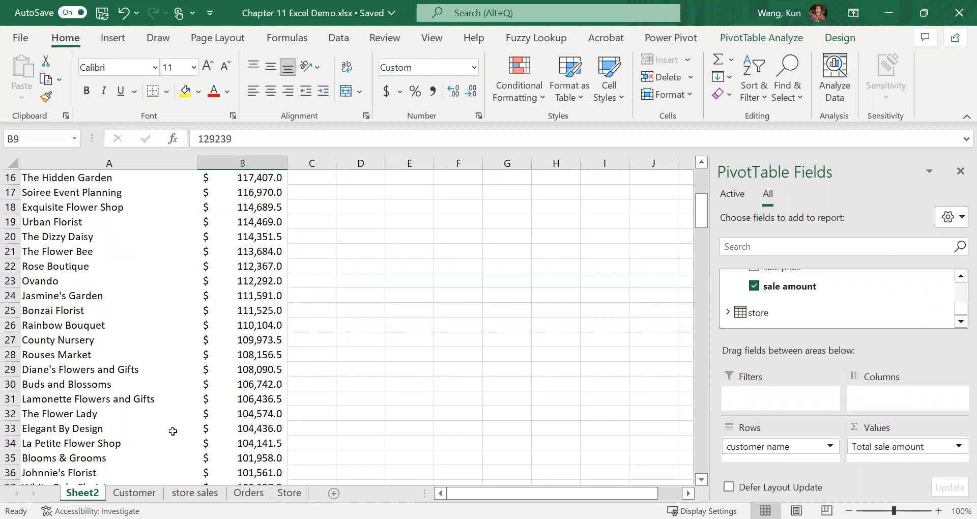
- Filter the customers to those with a Total sale amount greater than or equal to 100000
scroll(173, 431, "up", 5)
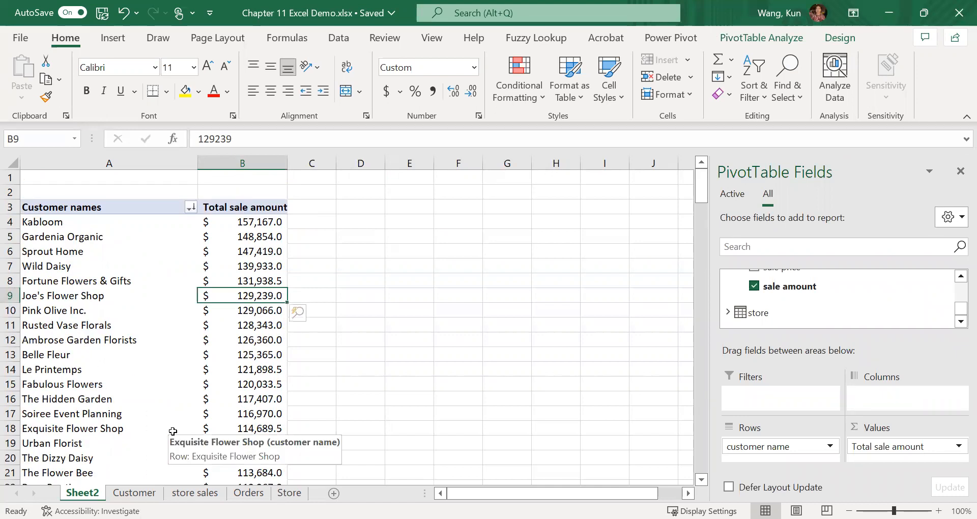
left_click(189, 207)
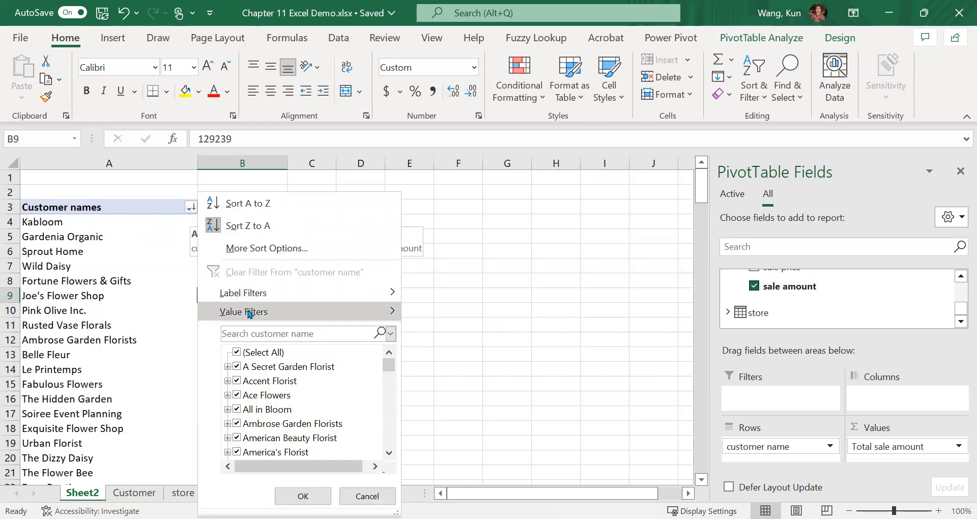
mouse_move(249, 313)
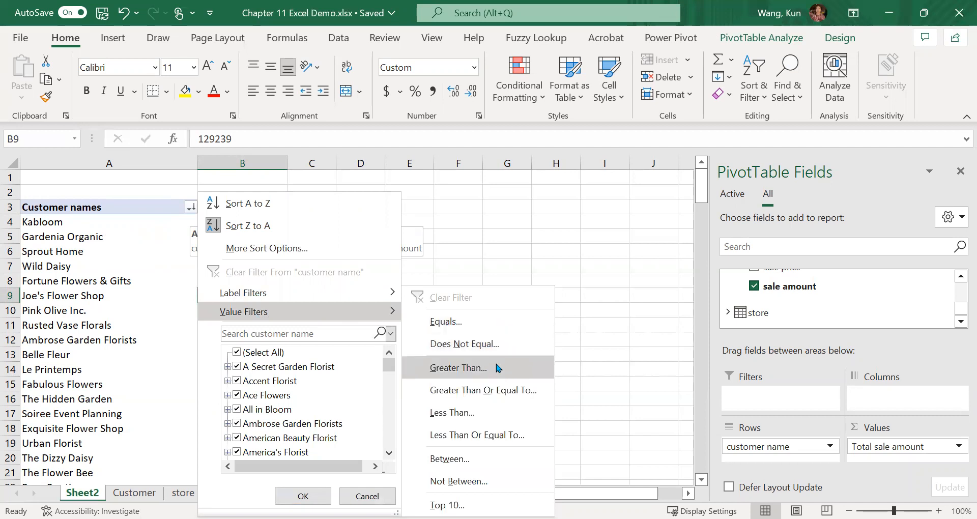
left_click(503, 391)
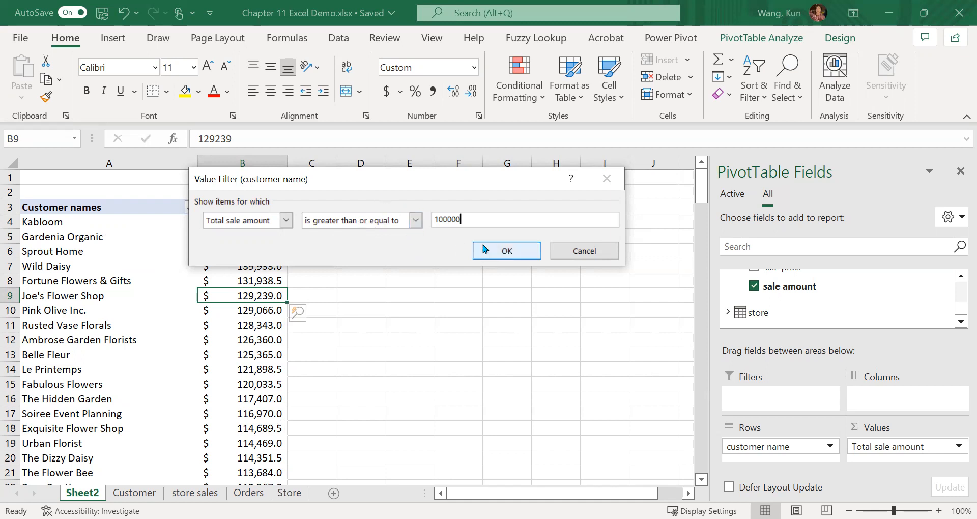
left_click(498, 252)
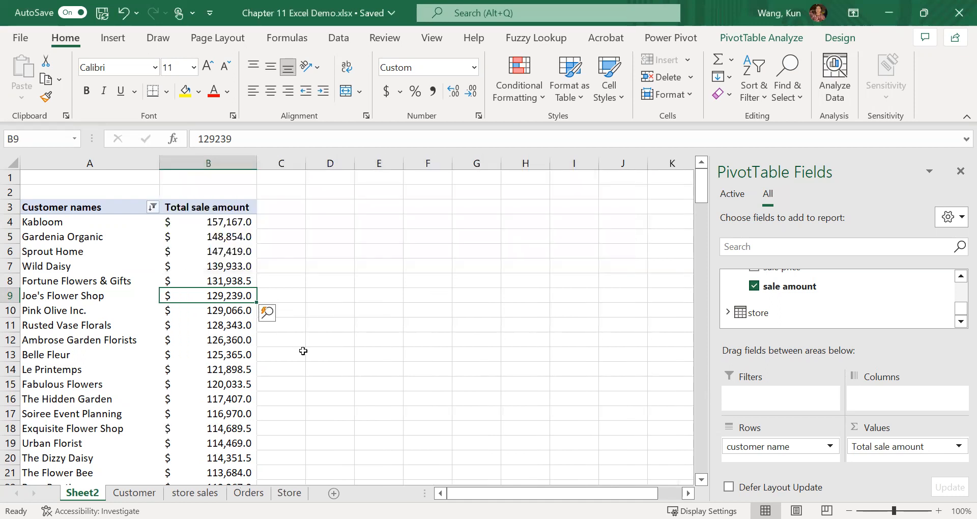
- Review the filtered customer list and its total sale amounts down to the Grand Total row
scroll(321, 398, "down", 6)
scroll(322, 398, "down", 4)
scroll(321, 397, "up", 3)
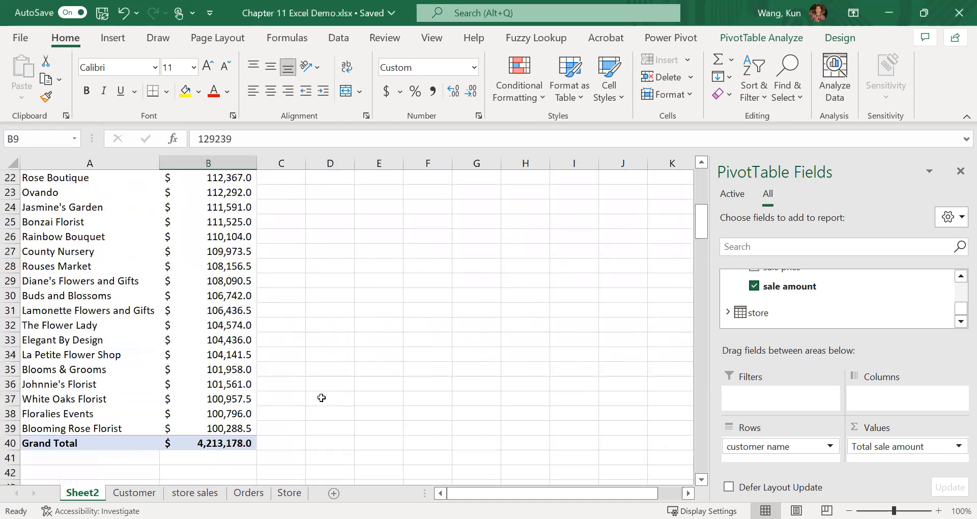
scroll(129, 347, "up", 3)
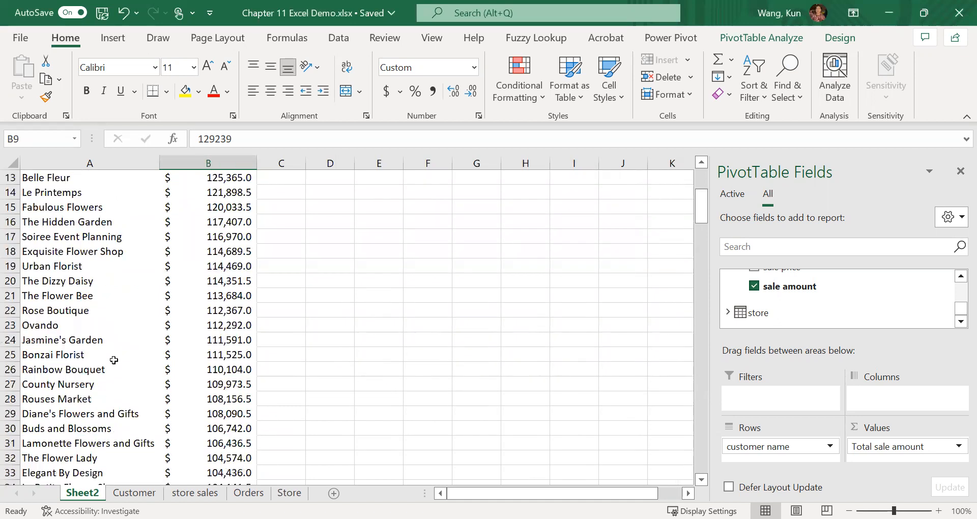
scroll(114, 360, "up", 1)
scroll(114, 360, "down", 3)
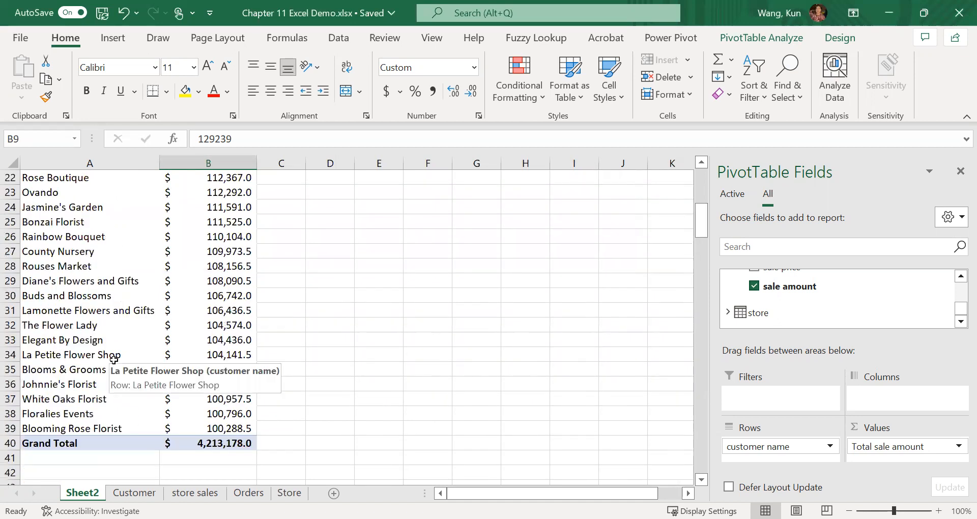
scroll(114, 360, "up", 3)
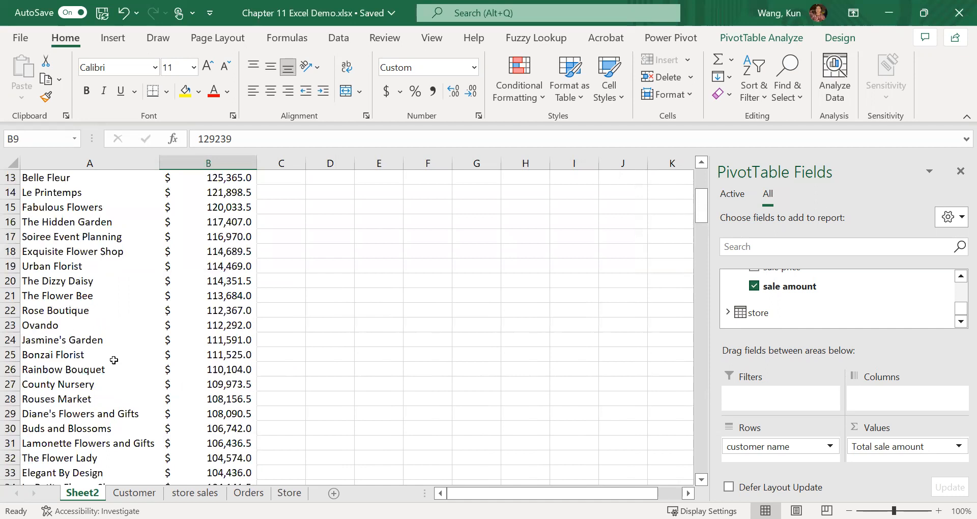
scroll(114, 359, "up", 4)
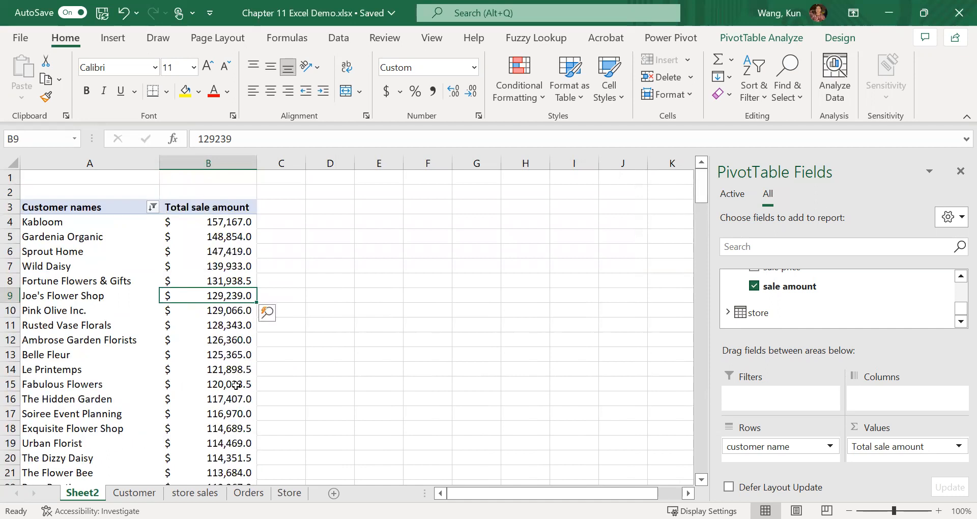
mouse_move(240, 388)
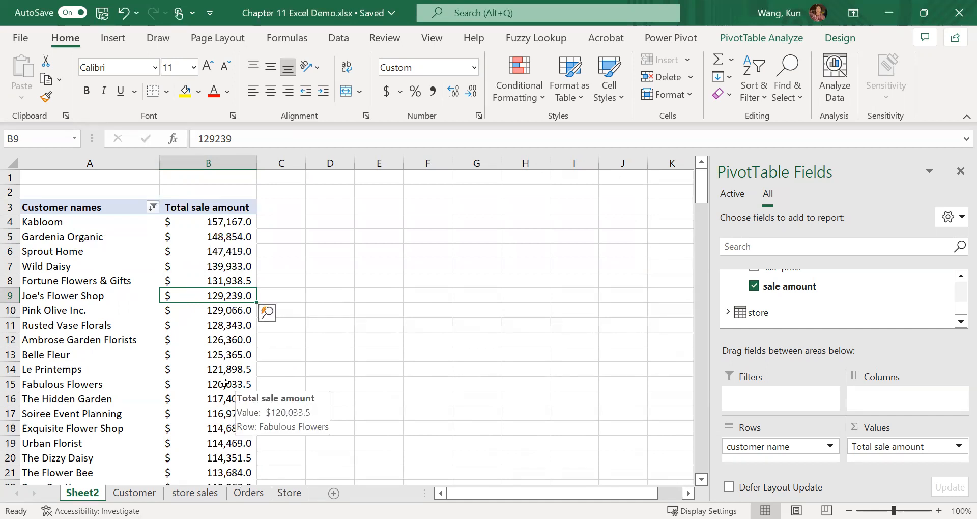
- Set the customer value filter to a Total sale amount greater than or equal to 120000
left_click(151, 207)
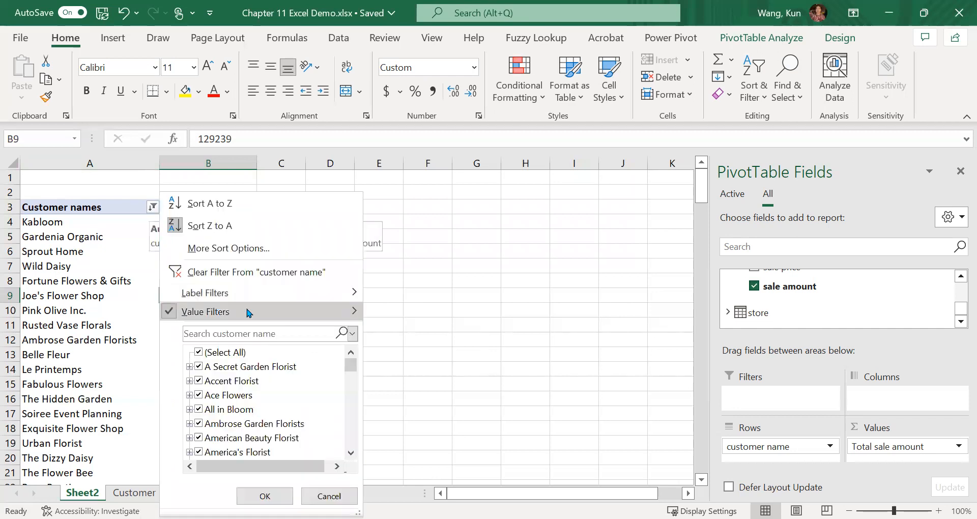
mouse_move(258, 312)
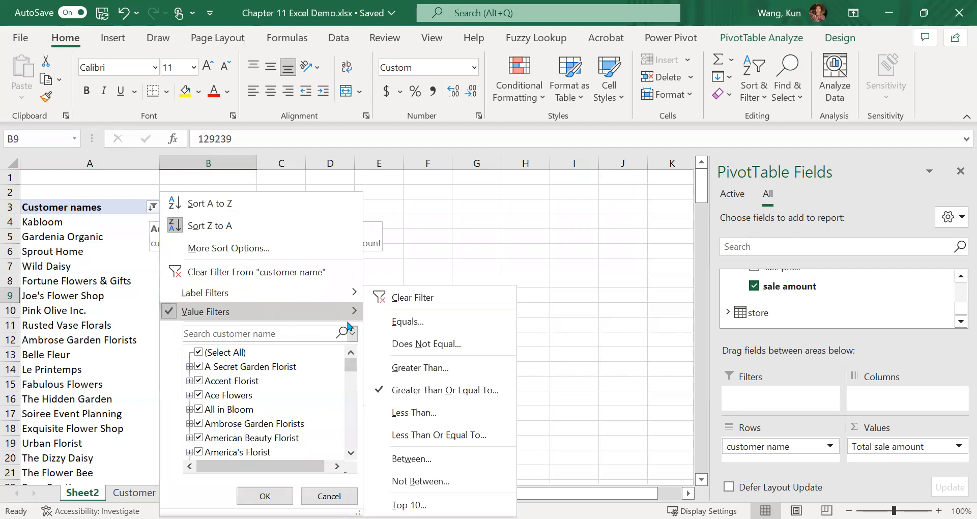
left_click(480, 391)
left_click(442, 219)
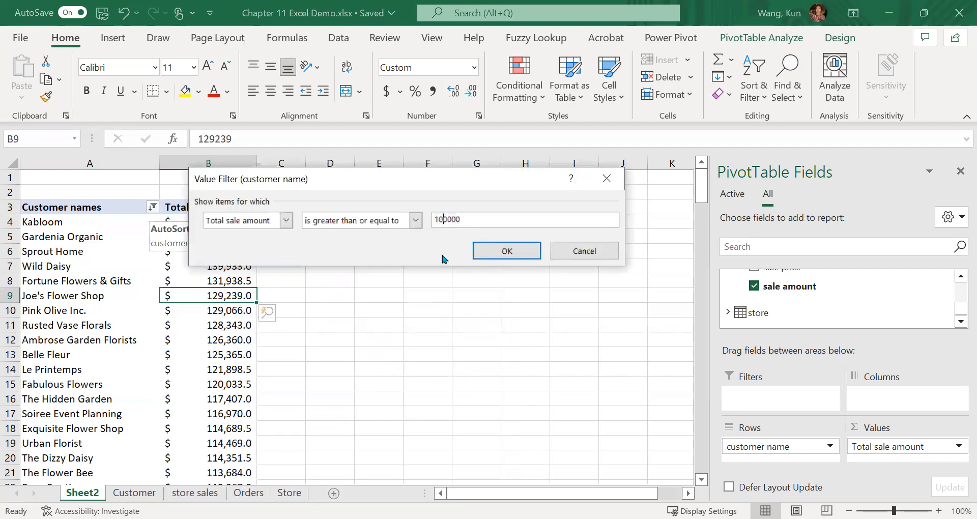
type("2")
left_click(504, 255)
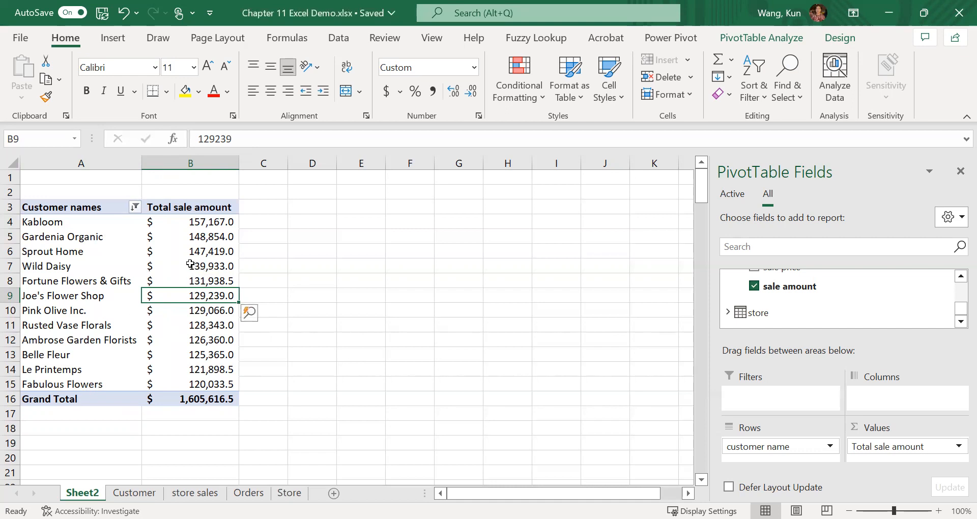
- Insert a Clustered Column PivotChart of the filtered customers and position it beside the PivotTable
left_click(97, 252)
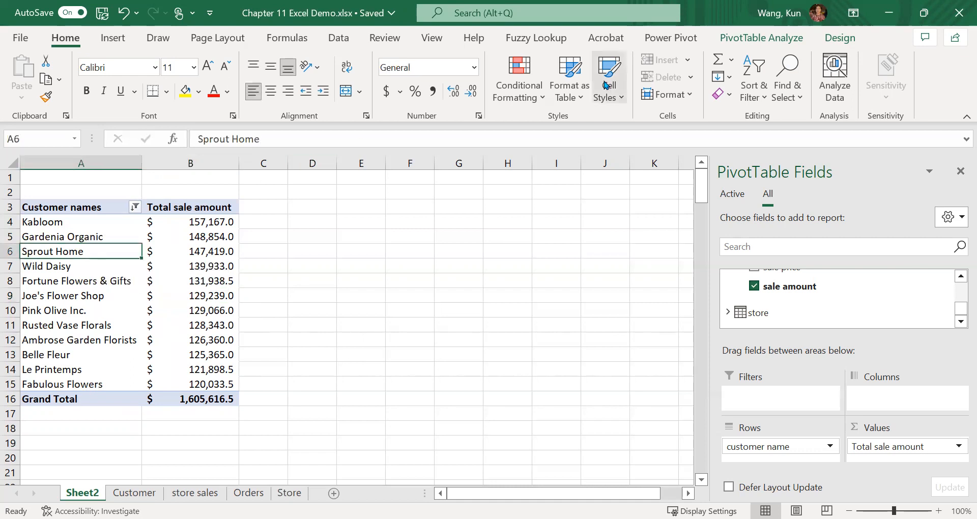
left_click(760, 44)
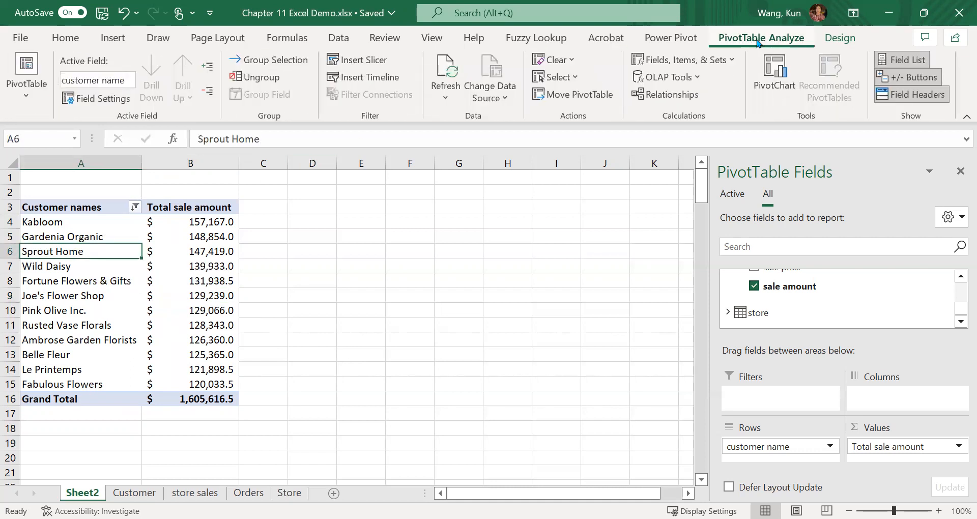
left_click(773, 70)
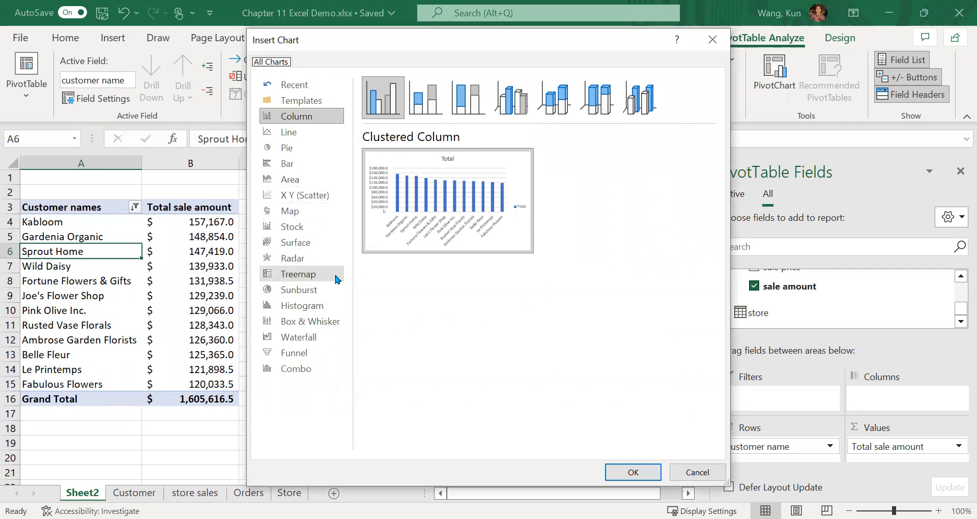
left_click(316, 275)
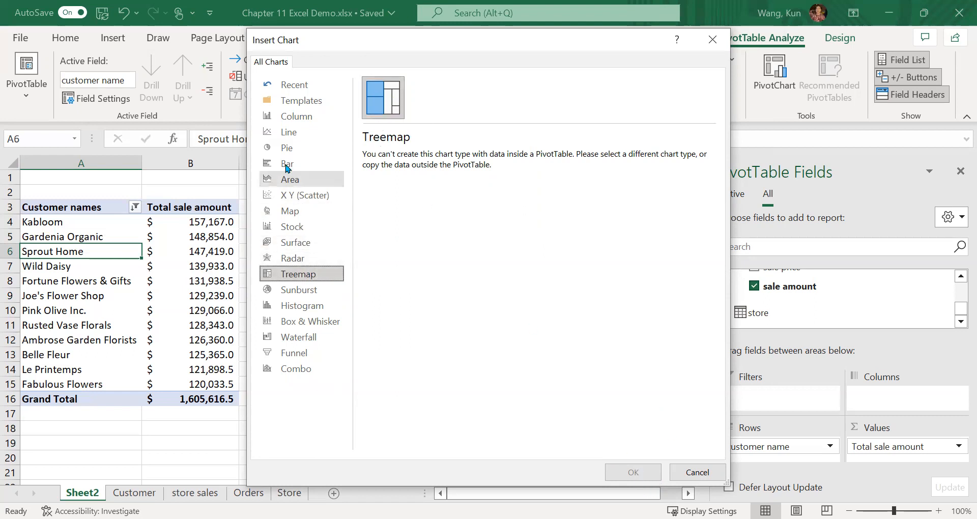
left_click(305, 120)
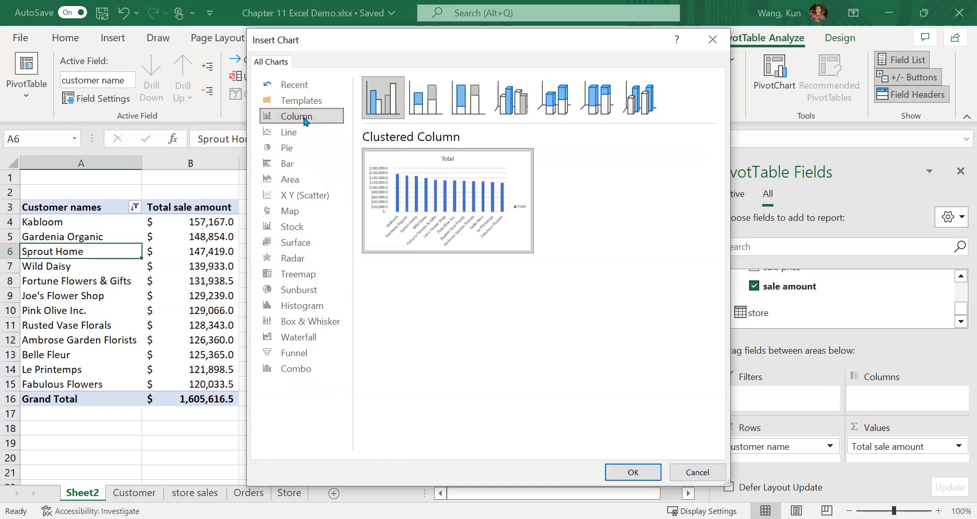
left_click(651, 472)
left_click_drag(315, 248, 414, 220)
left_click(407, 219)
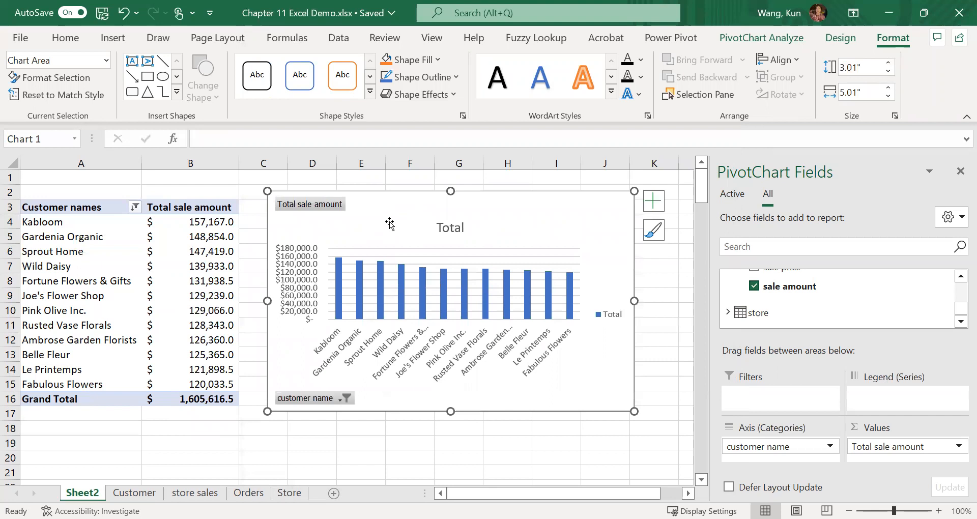
left_click(332, 207)
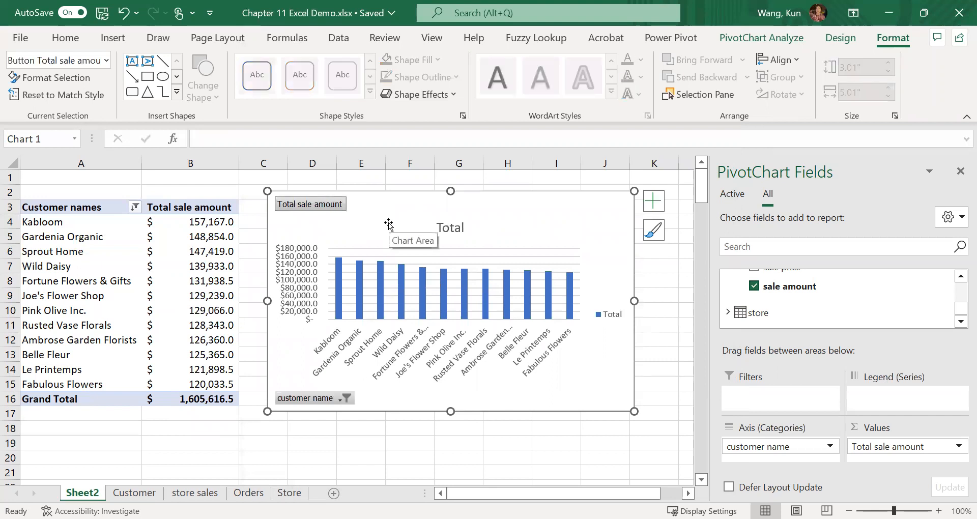
right_click(324, 209)
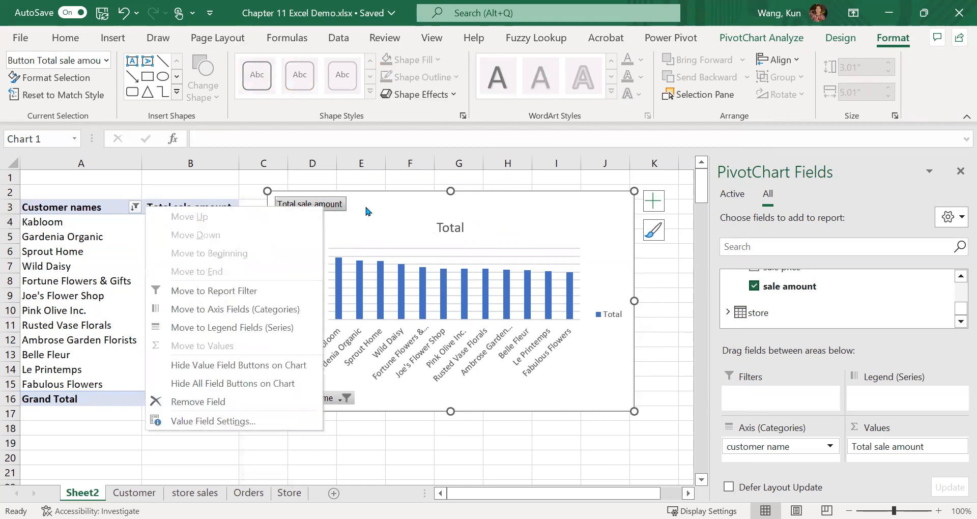
left_click(215, 401)
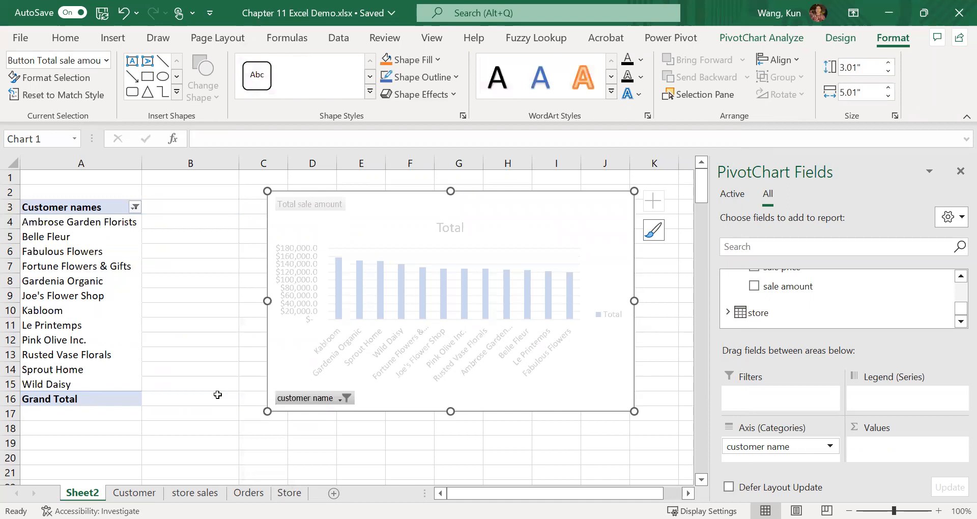
left_click(124, 13)
- Hide all field buttons on the customer PivotChart
right_click(316, 206)
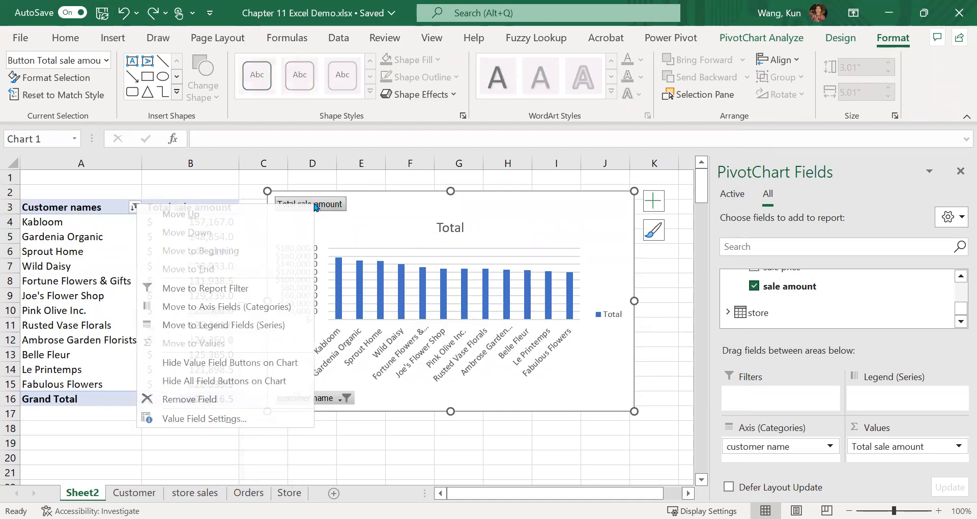
left_click(240, 385)
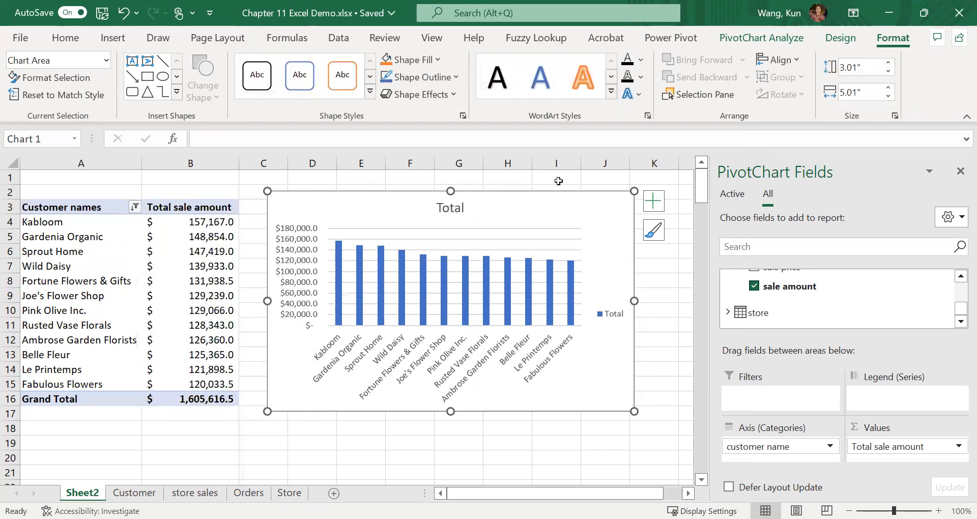
left_click(451, 208)
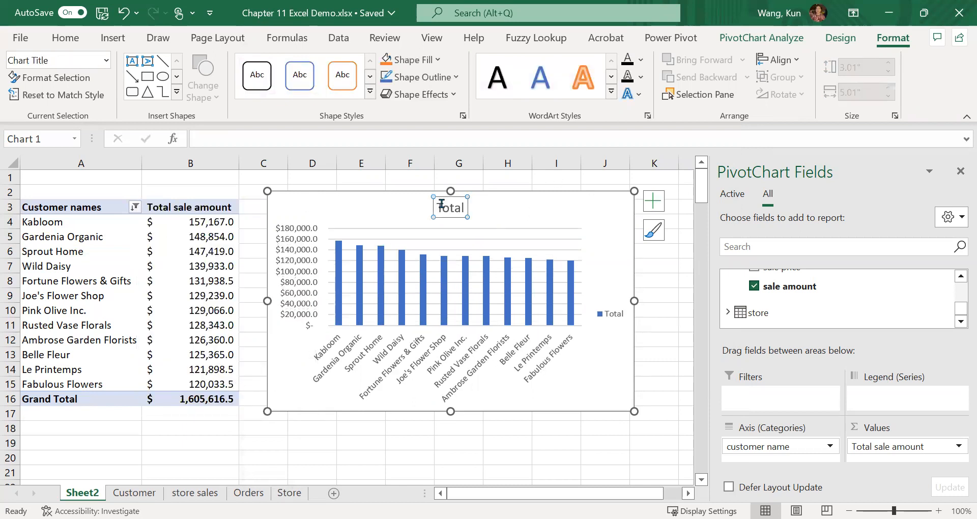
key("Delete")
key("Delete")
key("Delete")
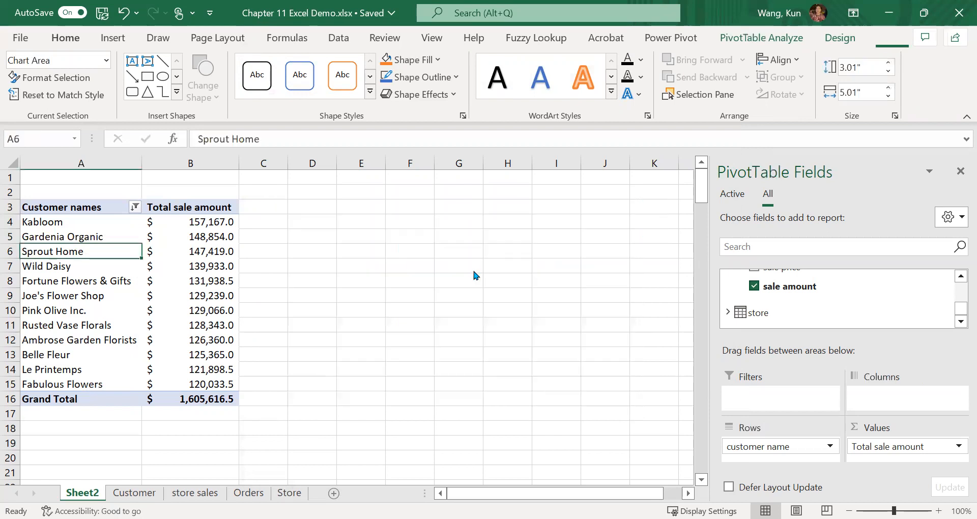
left_click(493, 309)
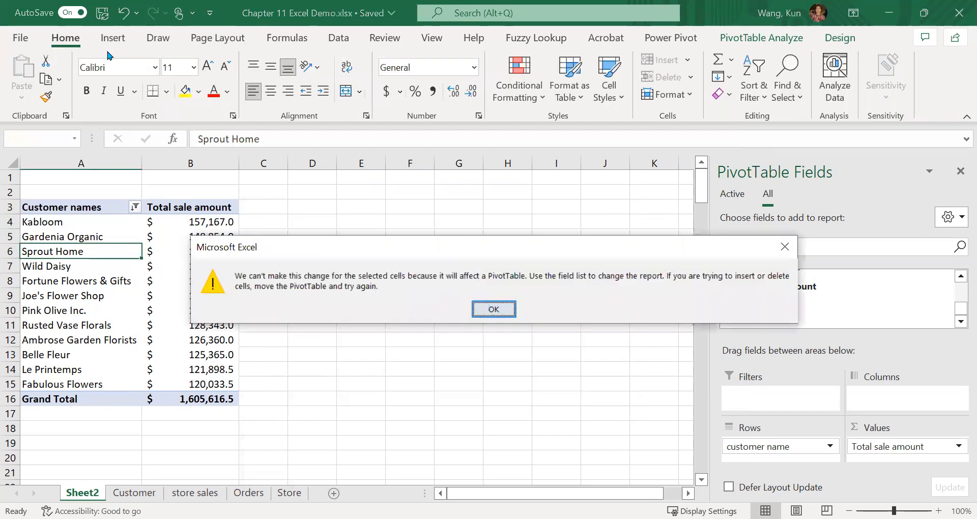
left_click(121, 15)
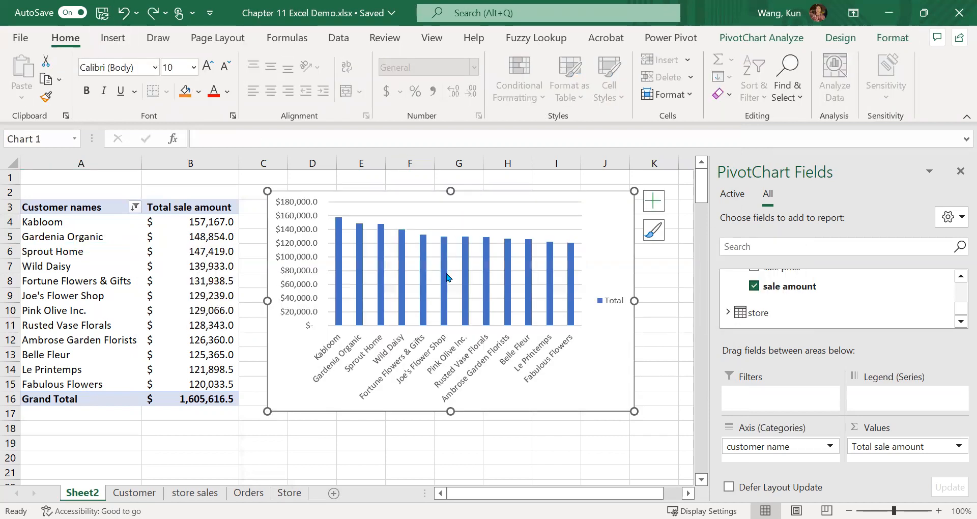
left_click(130, 12)
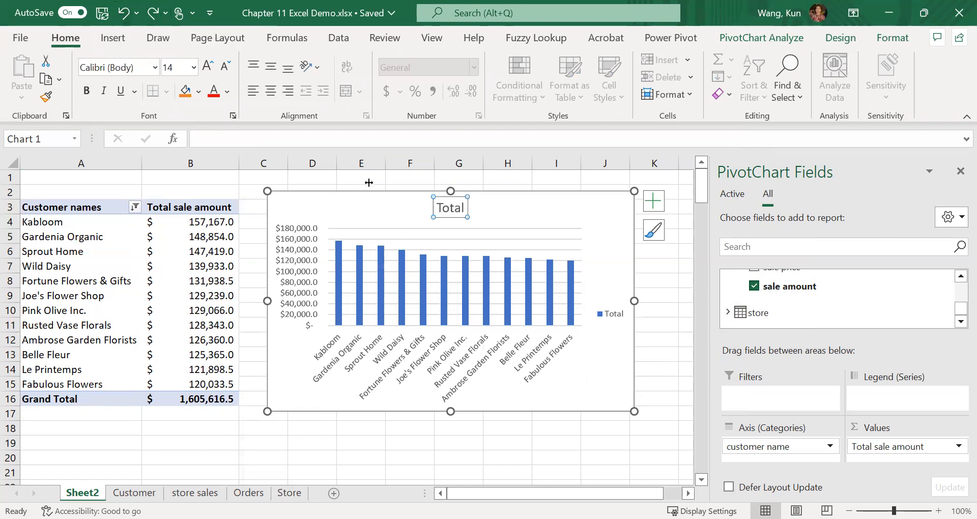
- Change the title of the customer PivotChart to "Prime Customers"
left_click_drag(439, 208, 466, 208)
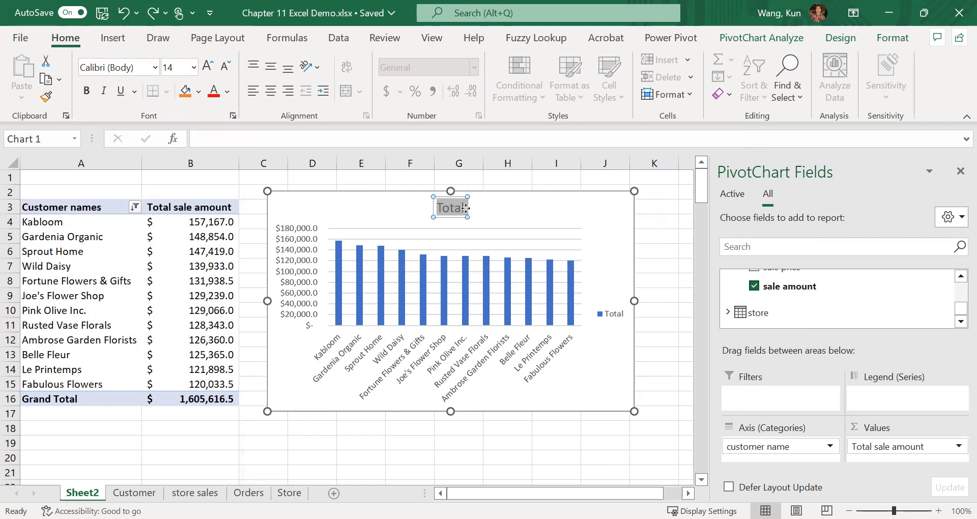
type("Pr")
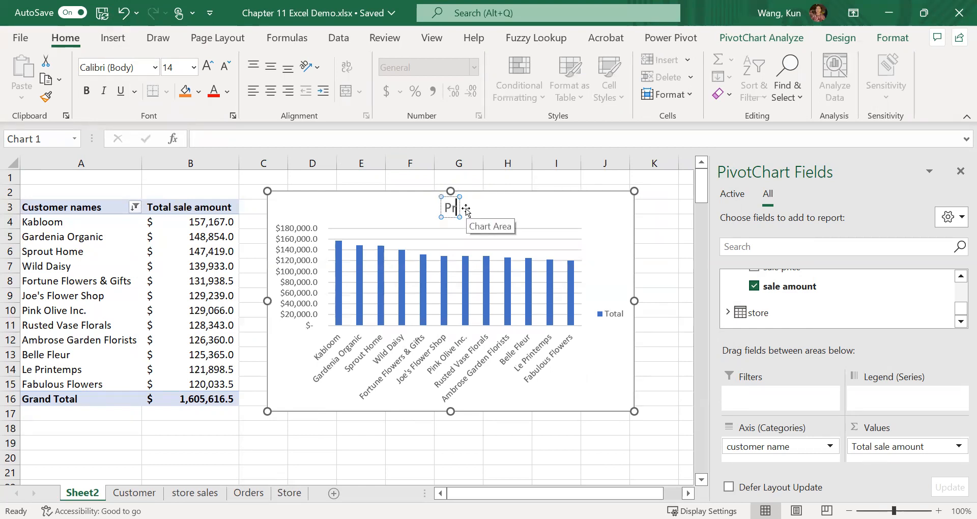
type("imer")
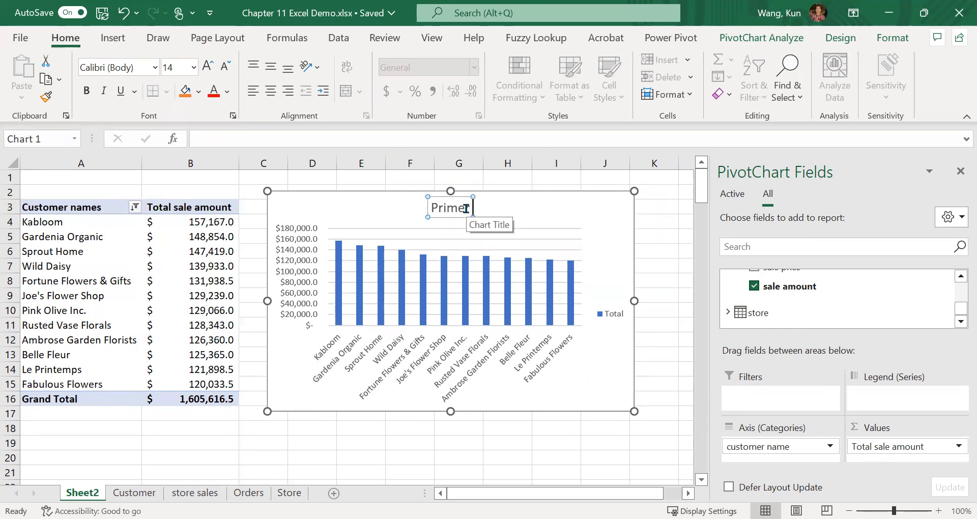
type(" Dus")
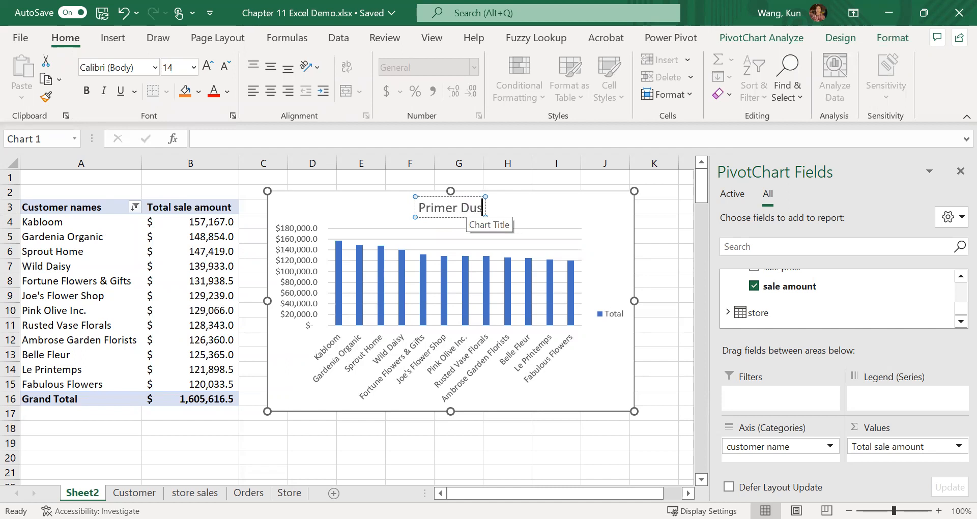
key("BackSpace")
key("BackSpace")
key("BackSpace")
key("BackSpace")
key("BackSpace")
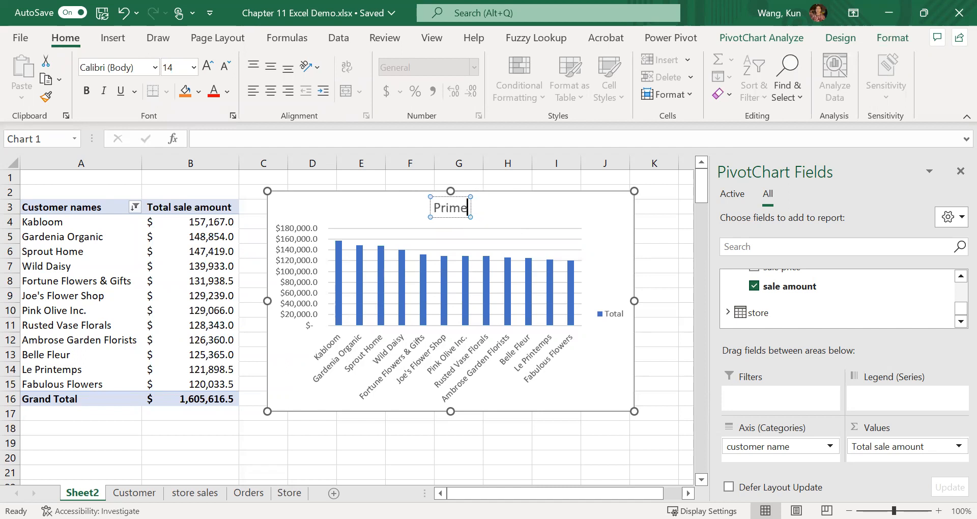
type("Du")
key("BackSpace")
key("BackSpace")
key("BackSpace")
type("Customers")
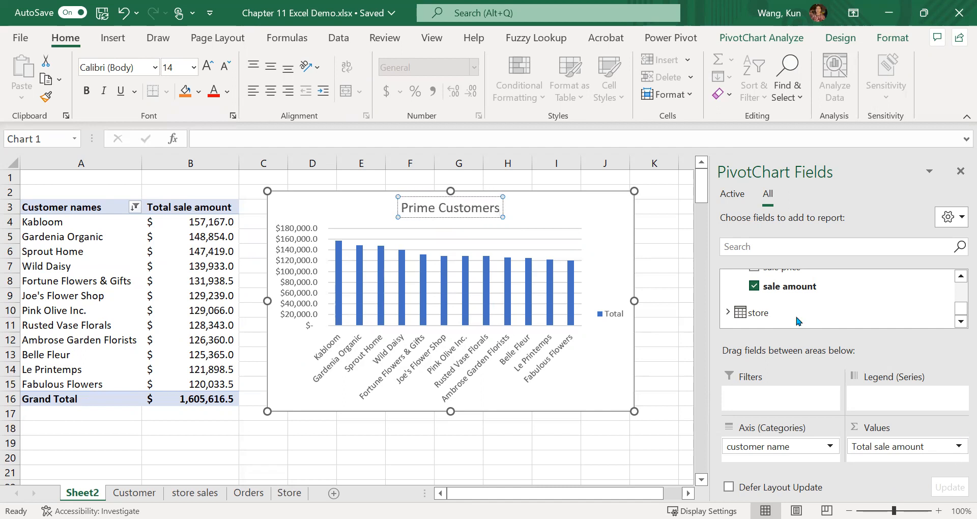
- Delete the Total legend from the Prime Customers chart
left_click(604, 233)
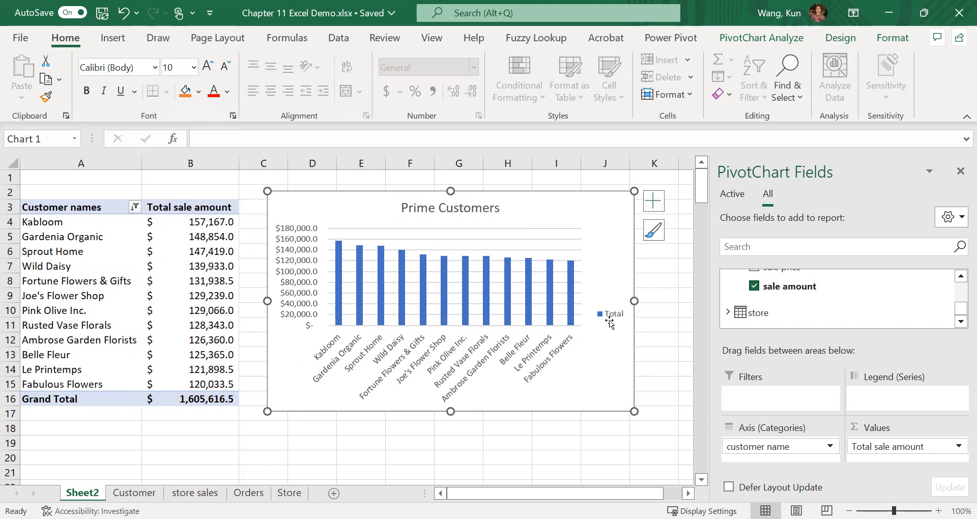
left_click(611, 315)
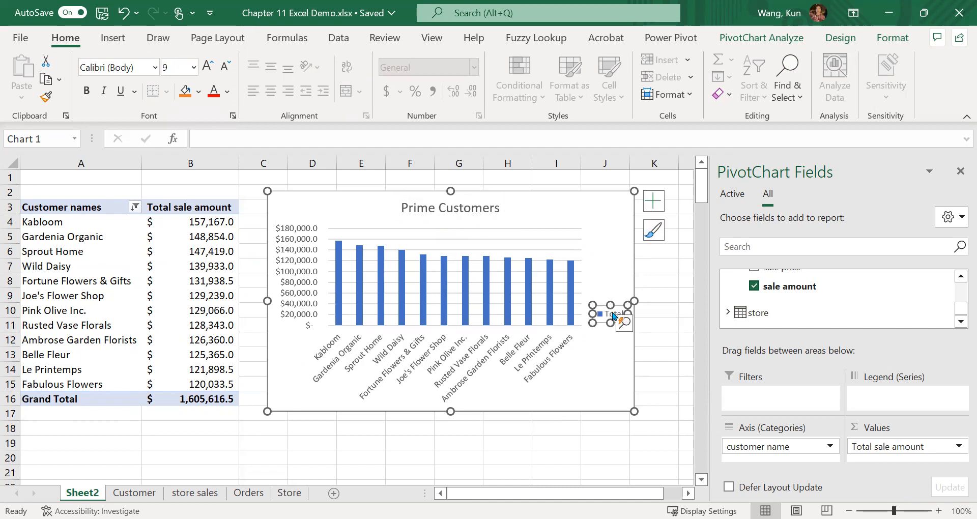
key("Delete")
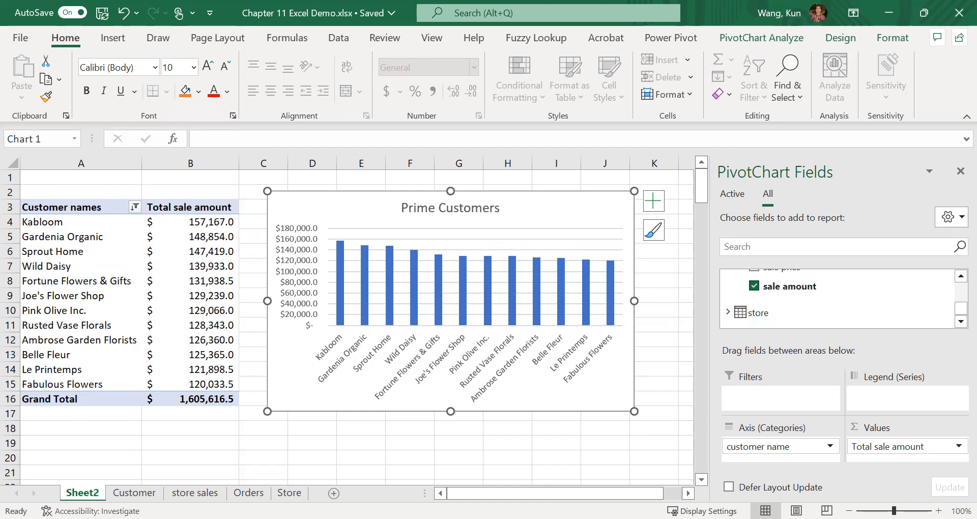
- Rename the Sheet2 worksheet as "Customer sales"
right_click(87, 496)
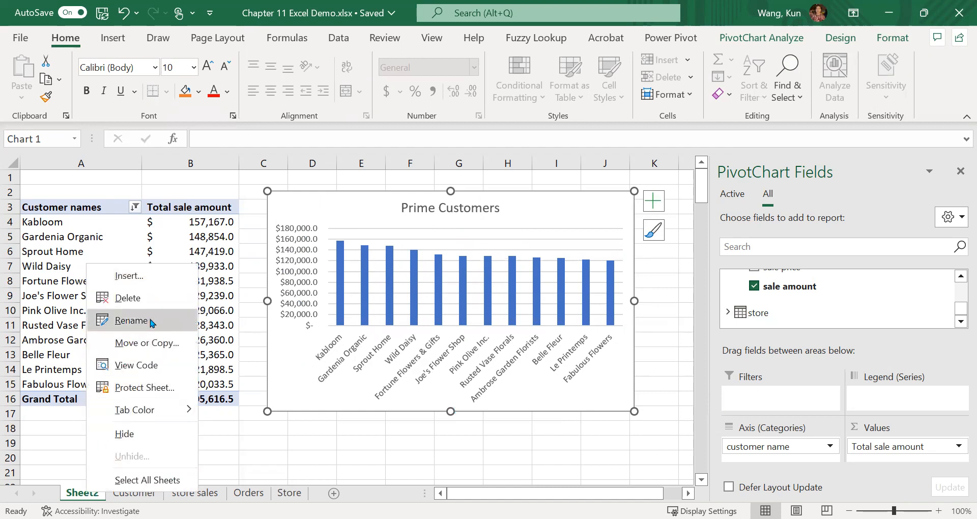
left_click(131, 321)
type("Cus")
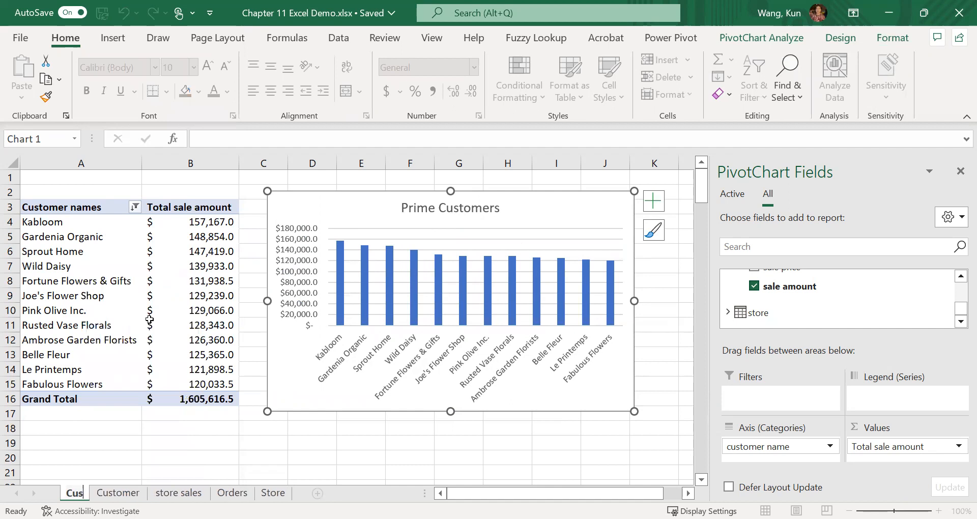
type("tome")
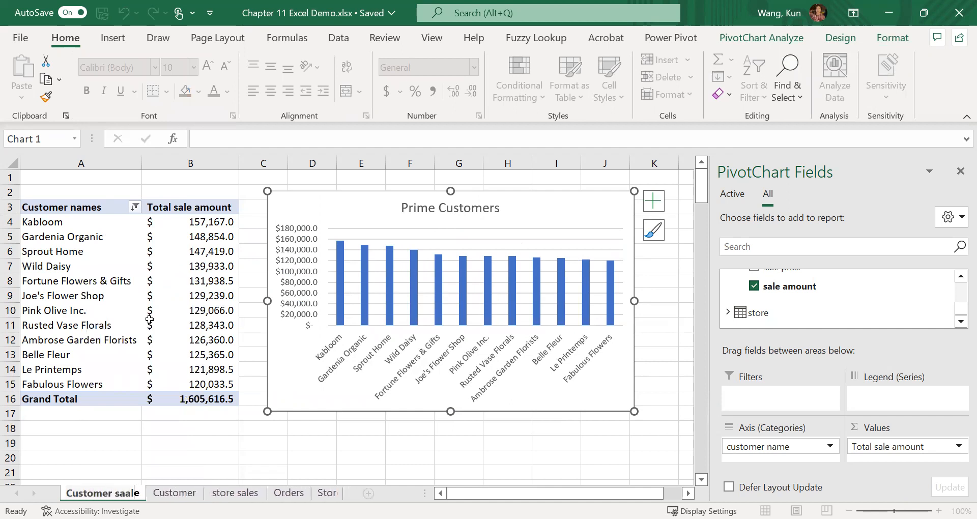
type("r saels")
key("BackSpace")
key("BackSpace")
key("BackSpace")
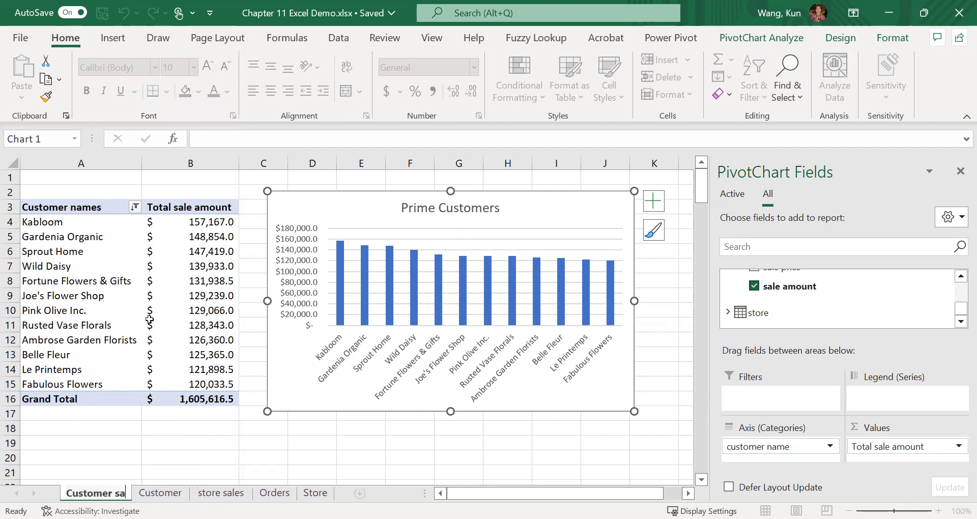
type("les")
left_click(224, 468)
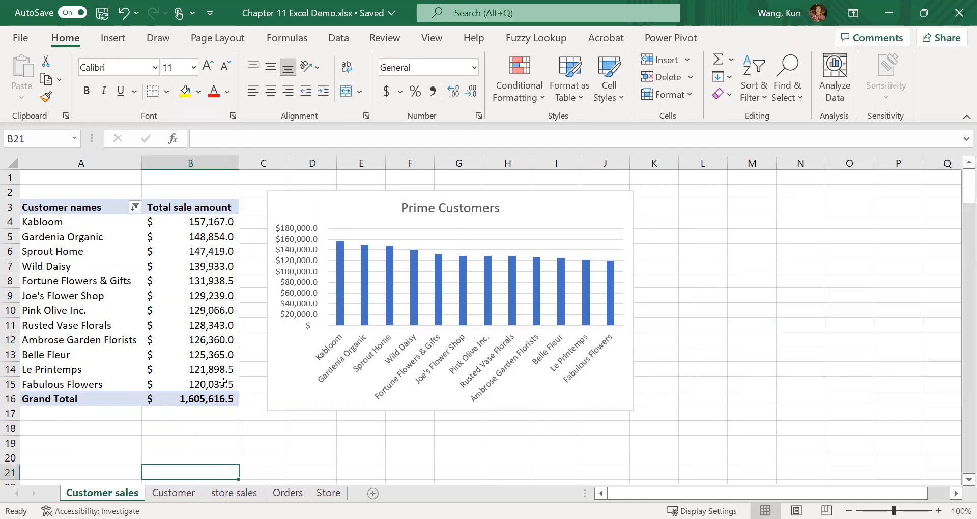
left_click(162, 351)
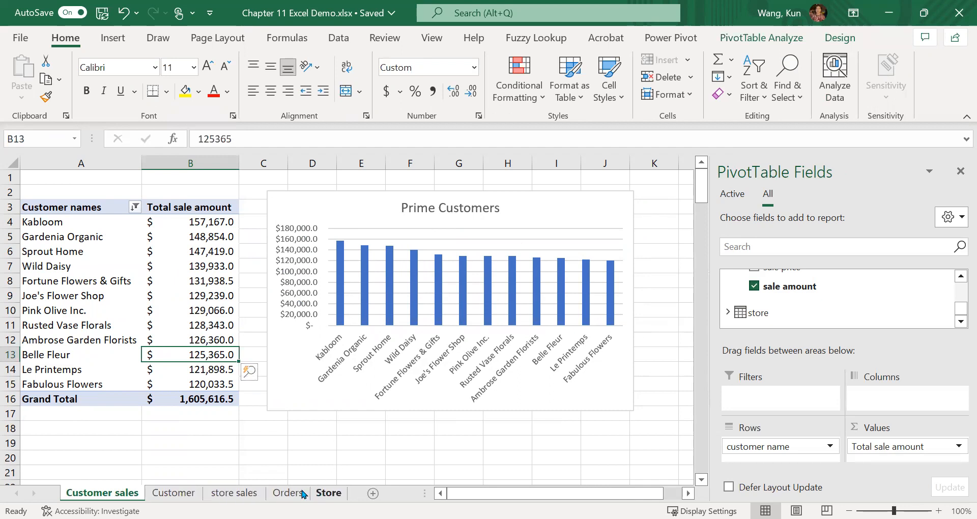
- Insert a PivotTable from the Customer table on a new worksheet, adding the data to the Data Model
left_click(175, 494)
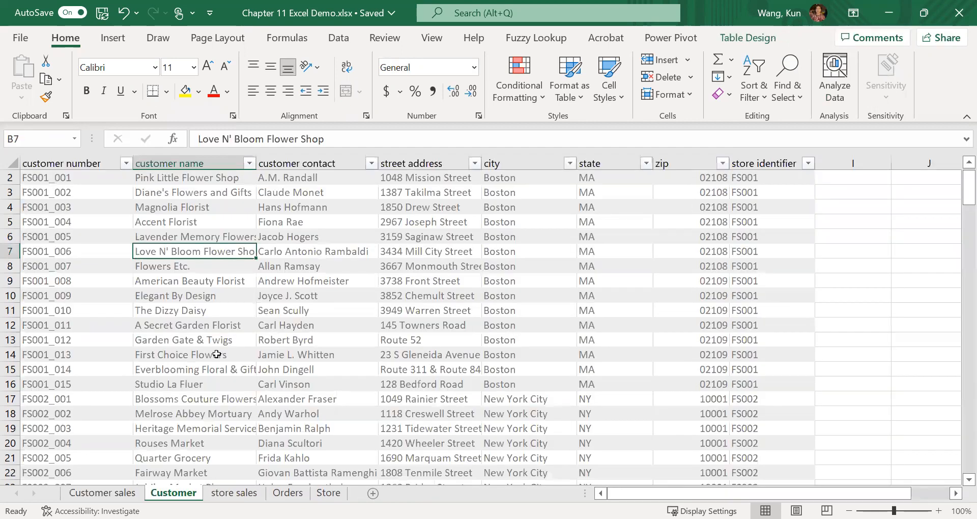
left_click(216, 354)
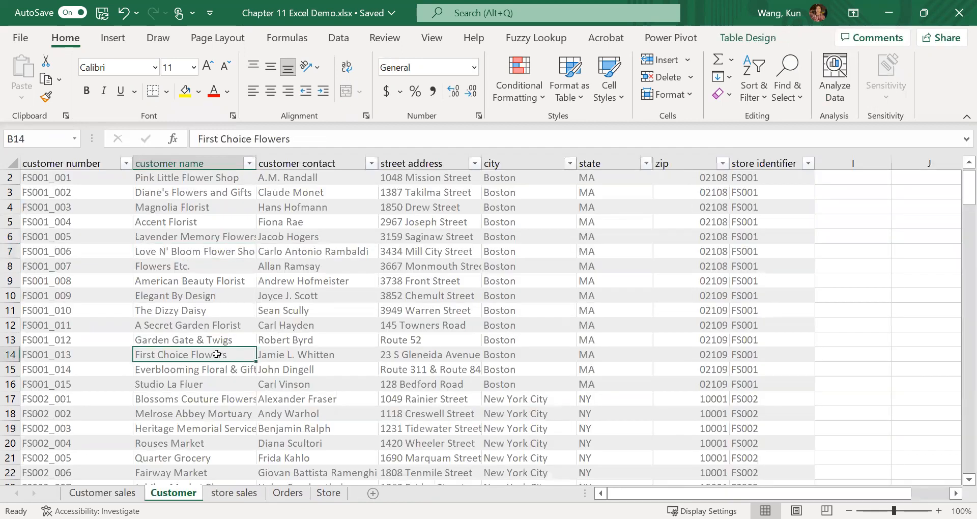
left_click(112, 38)
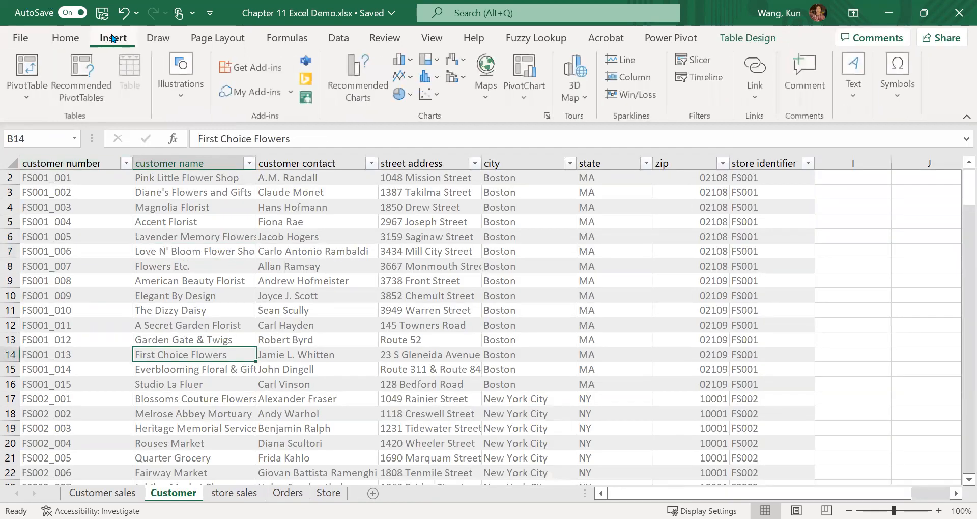
left_click(28, 66)
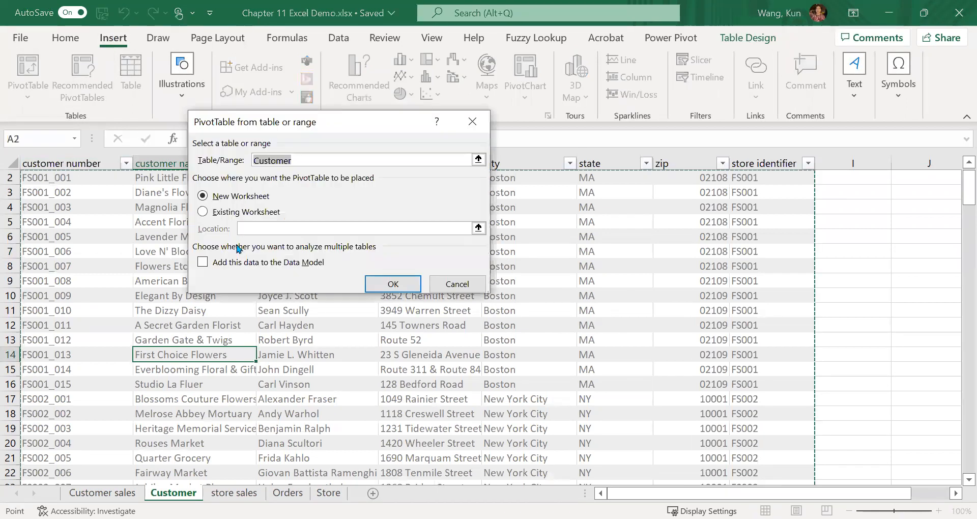
left_click(202, 262)
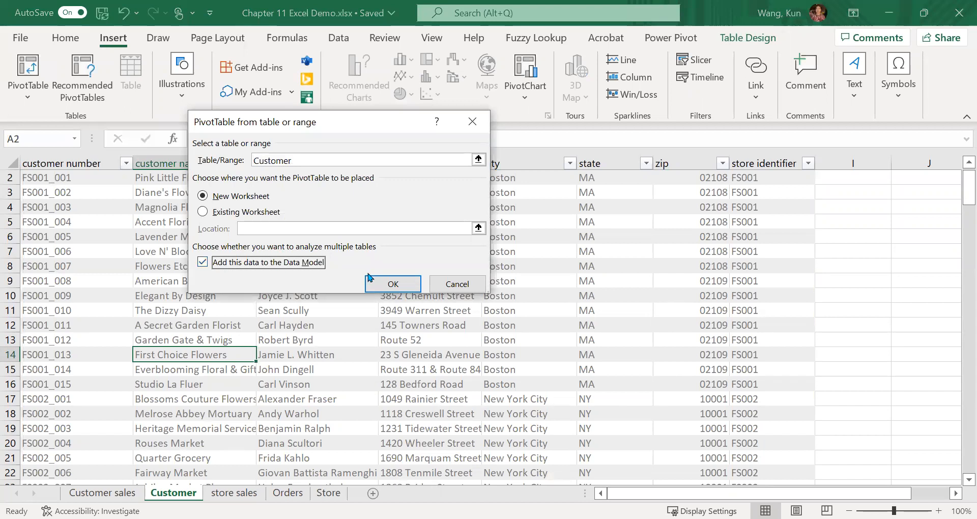
left_click(397, 283)
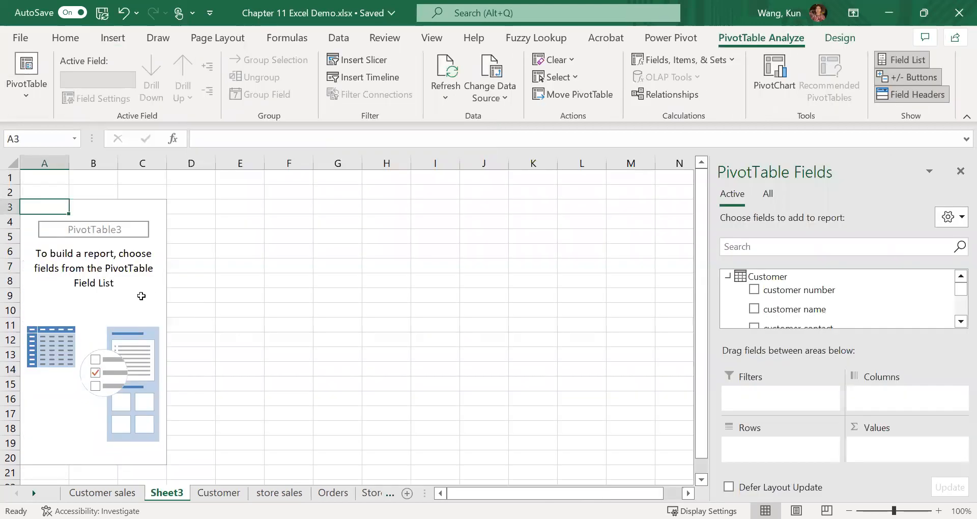
- Show all Data Model tables in the field list and place store location from the store table in Rows
left_click(125, 295)
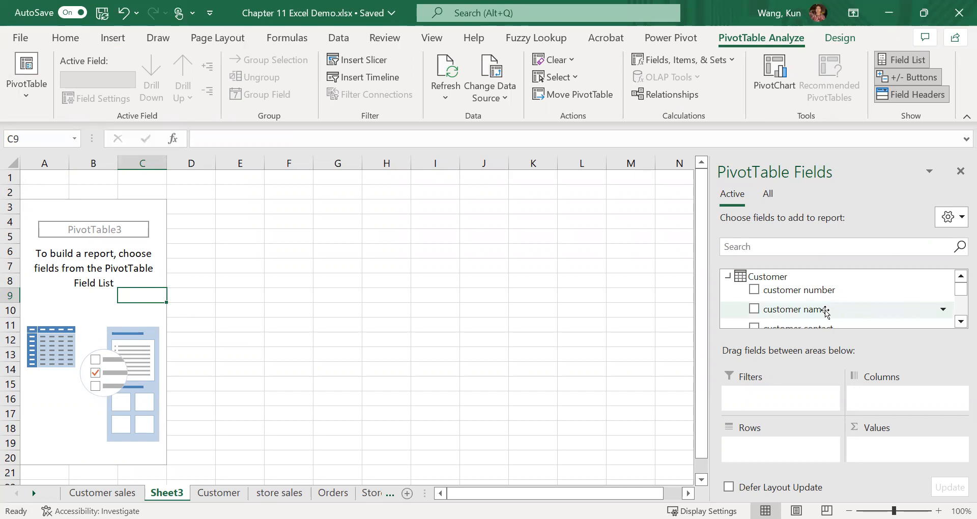
left_click(729, 276)
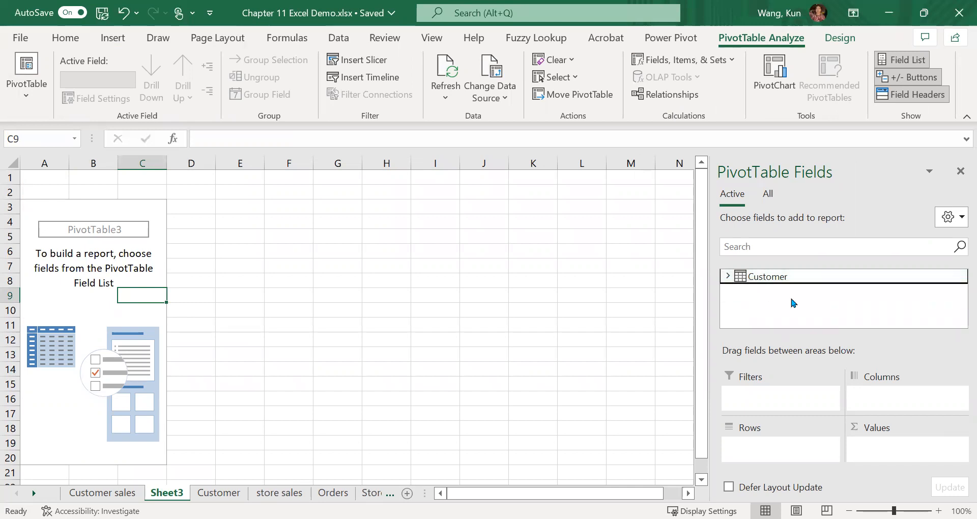
left_click(769, 194)
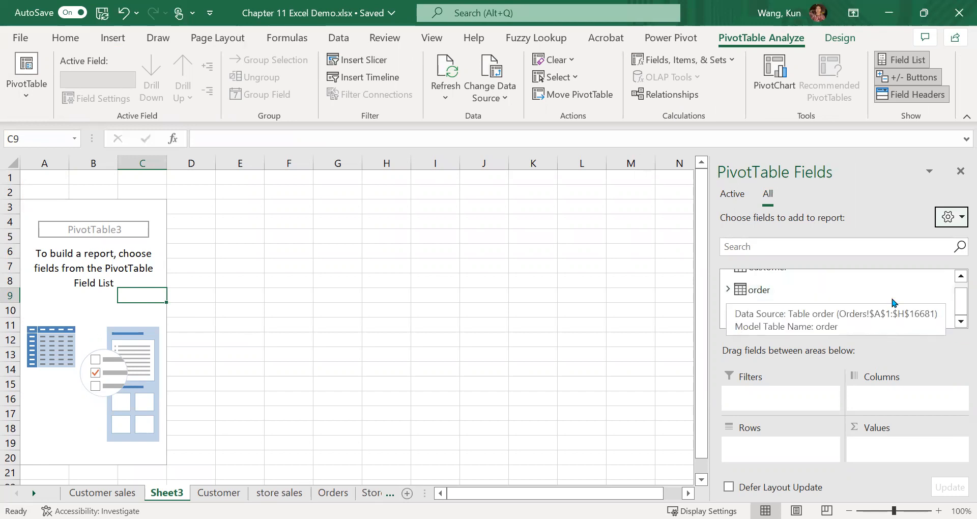
scroll(792, 303, "down", 3)
left_click_drag(794, 309, 797, 451)
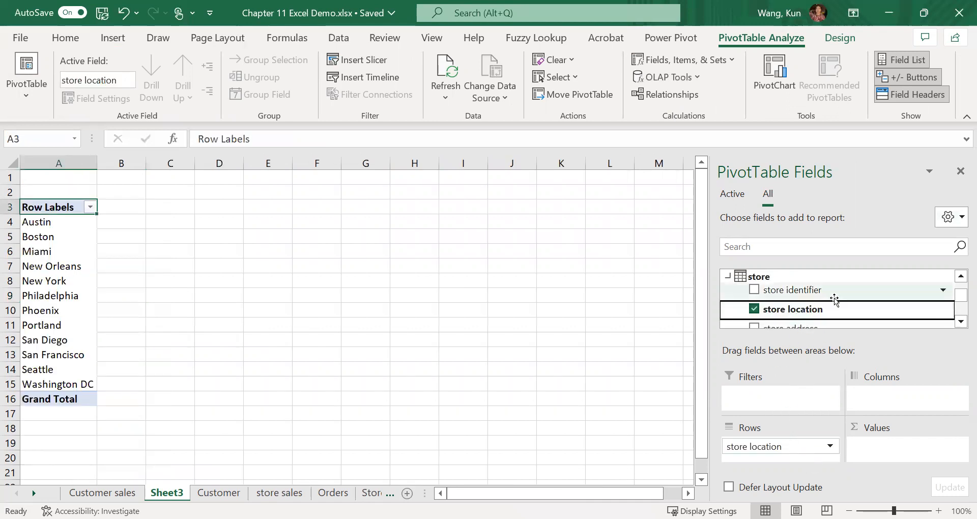
- Place flower name from the order table in Columns and sale amount in Values
scroll(835, 301, "up", 3)
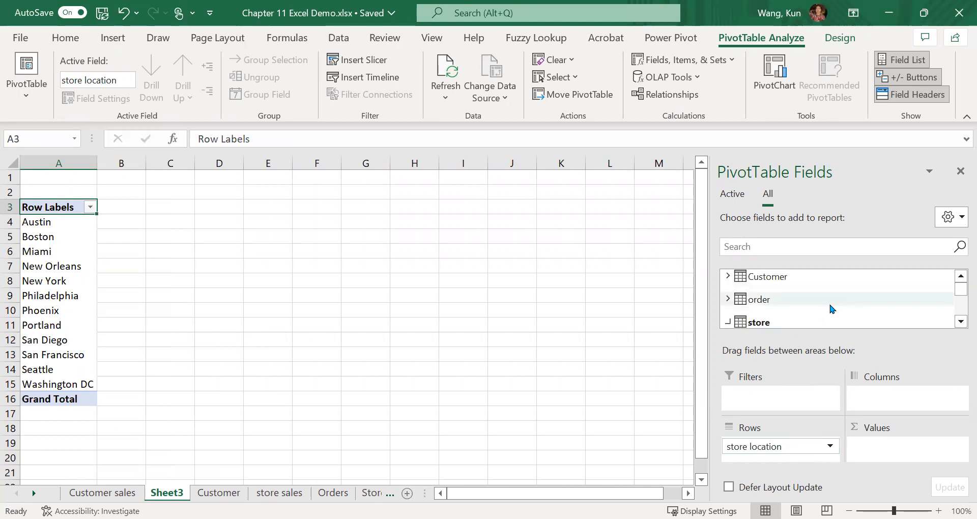
left_click(728, 300)
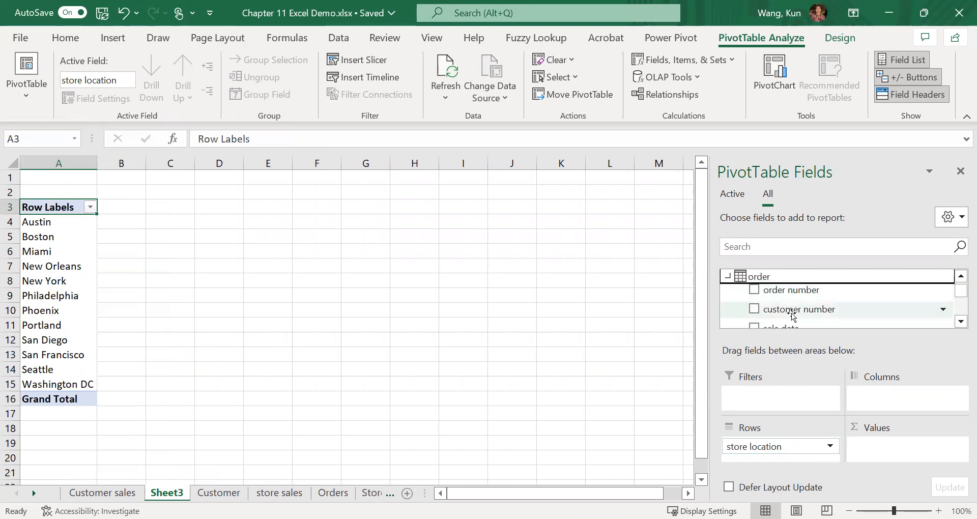
scroll(830, 310, "down", 2)
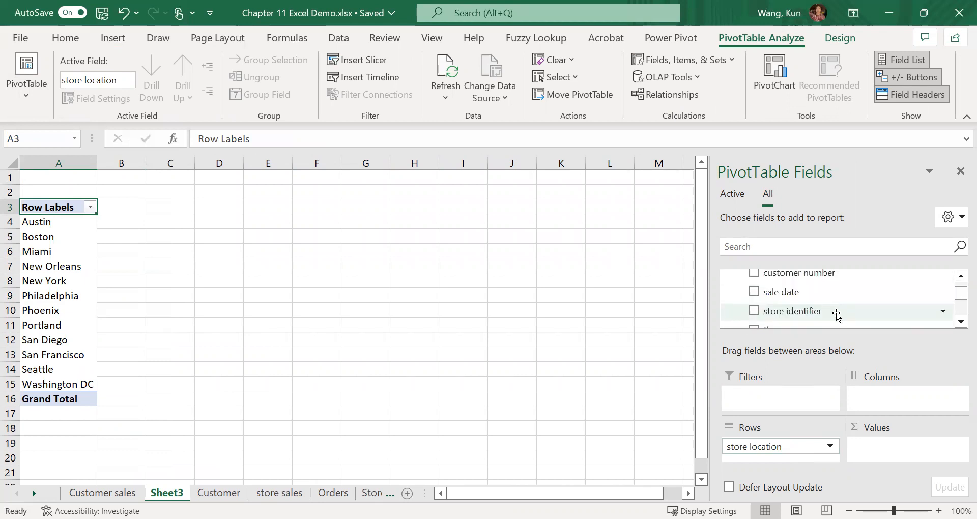
scroll(852, 317, "down", 2)
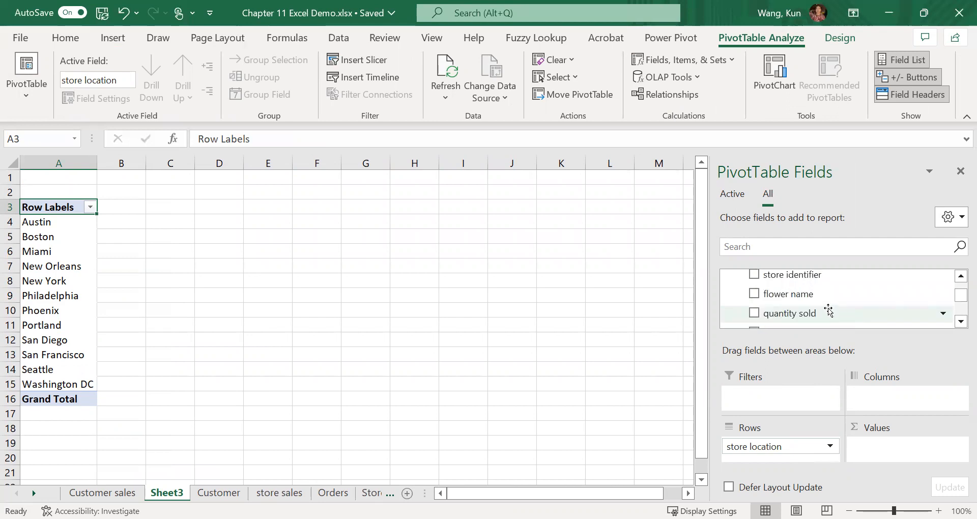
left_click_drag(813, 299, 911, 410)
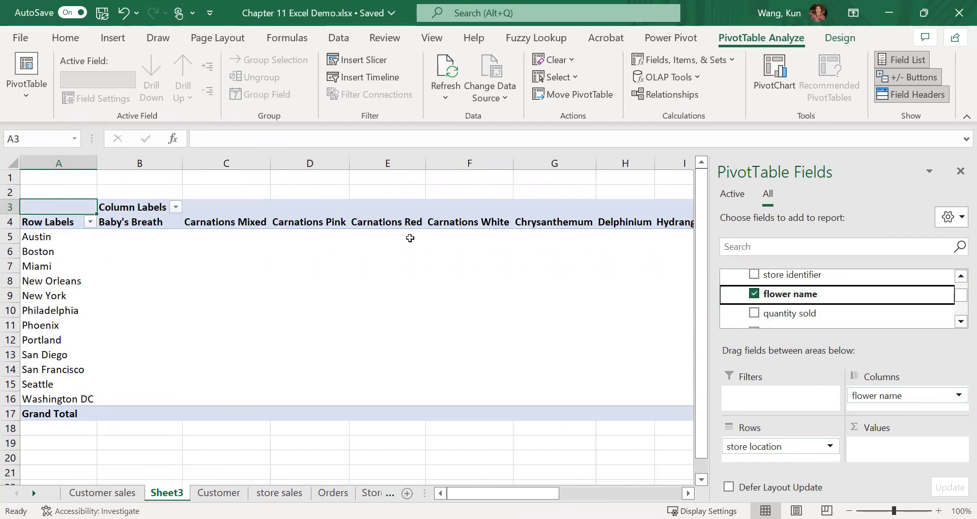
scroll(814, 312, "down", 1)
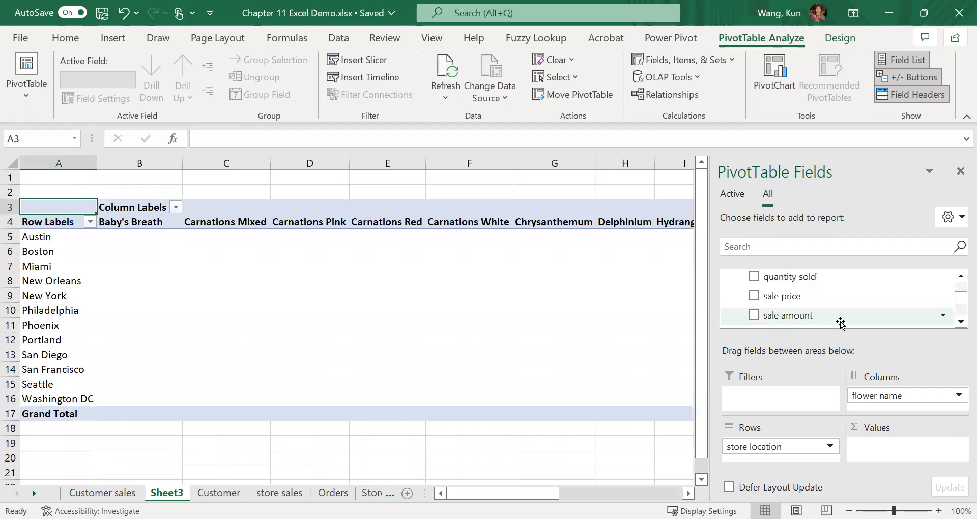
left_click_drag(804, 321, 879, 446)
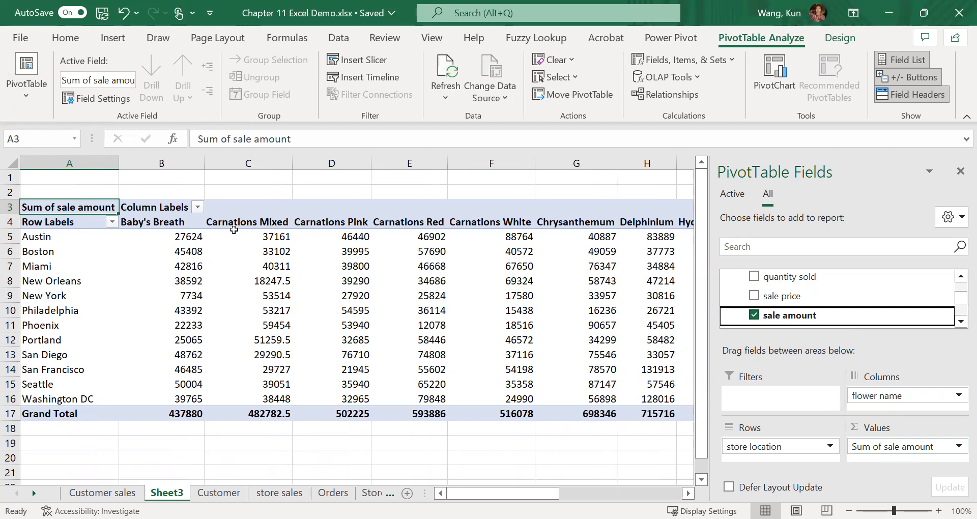
- Replace the Row Labels header in cell A4 with "Store location"
mouse_move(234, 230)
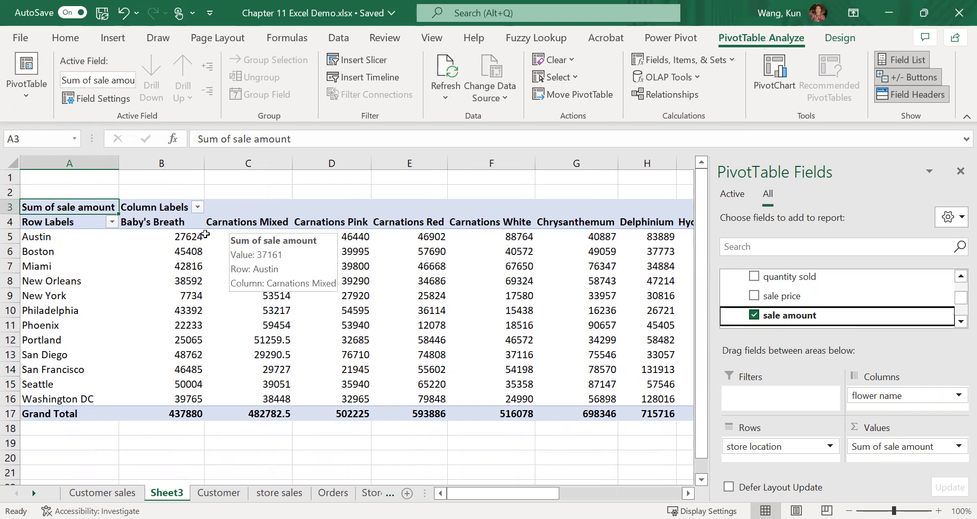
left_click(68, 223)
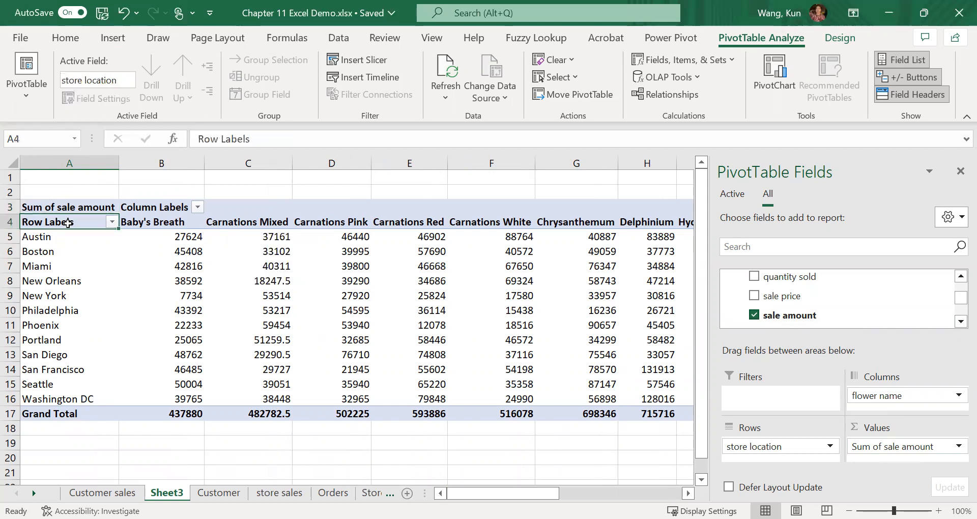
type("Sot")
key("BackSpace")
key("BackSpace")
type("tore location")
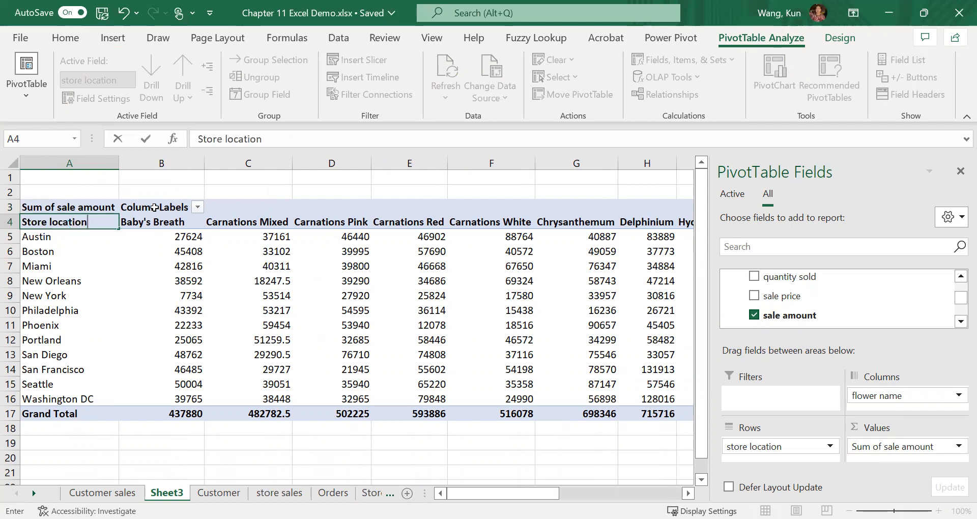
- Replace the Column Labels header in cell B3 of the PivotTable with "Flower name"
left_click(154, 207)
type("Flo")
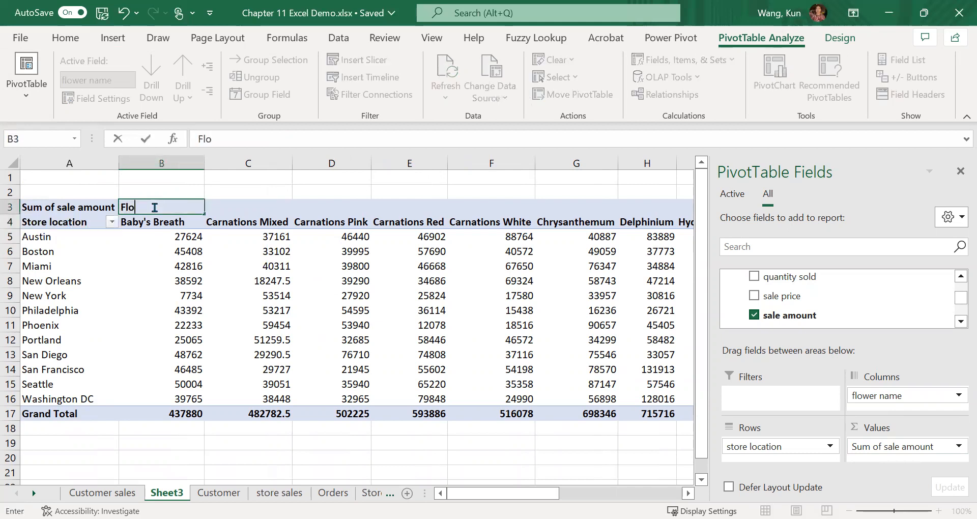
type("wer name")
left_click(126, 283)
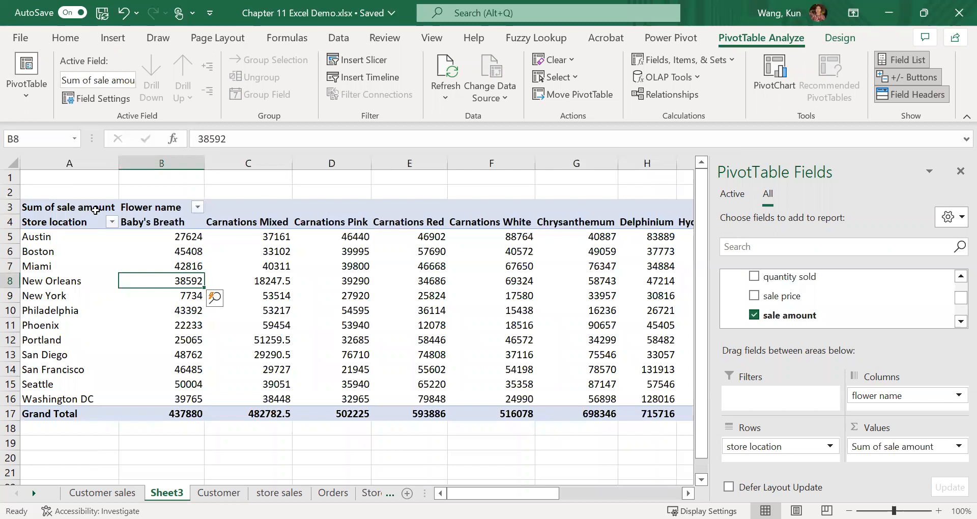
- Rename the PivotTable's value header in cell A3 as "Total sale amount"
left_click(95, 209)
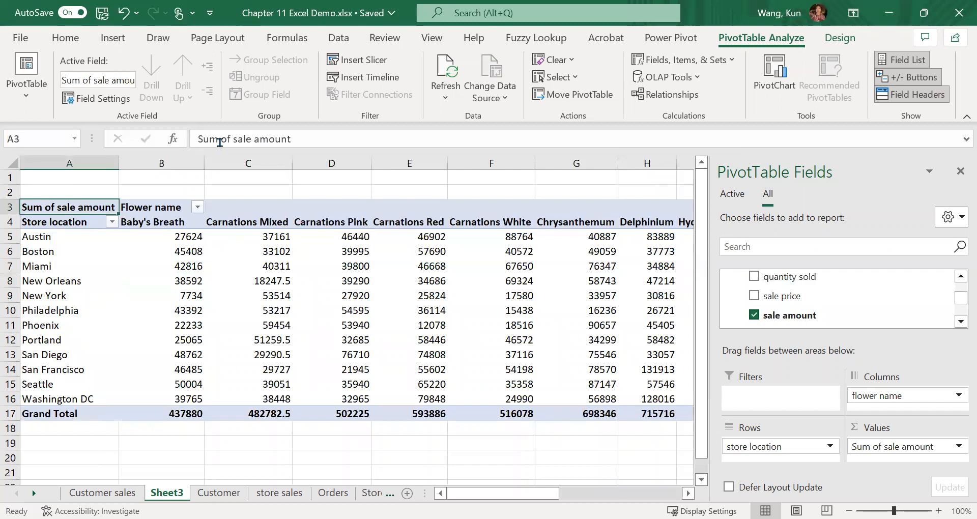
left_click_drag(231, 139, 168, 141)
type("Total")
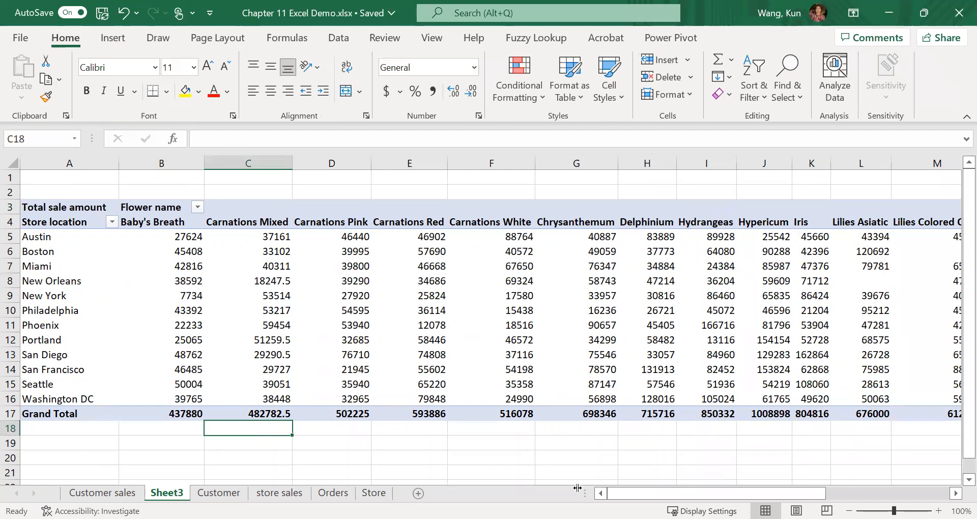
left_click_drag(677, 495, 463, 479)
- Narrow all columns of the PivotTable sheet to the same smaller width
left_click(64, 250)
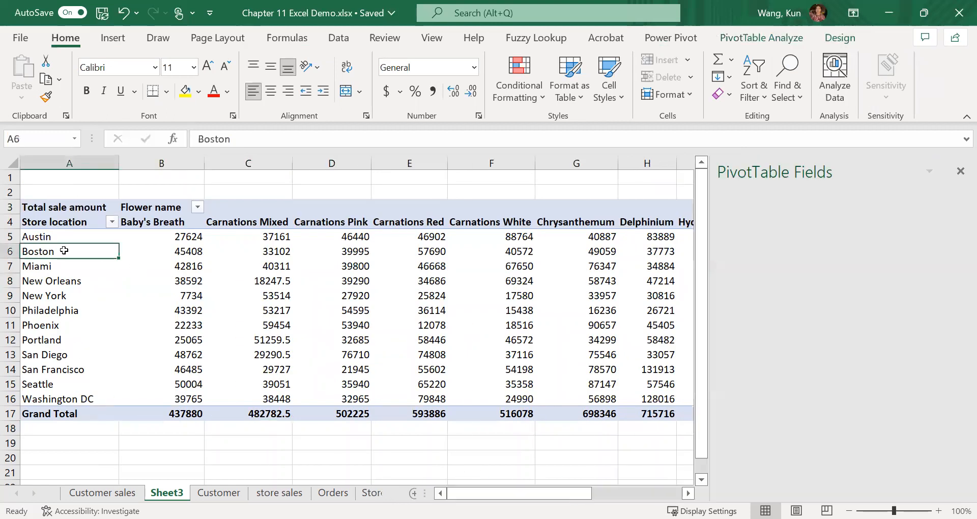
left_click(23, 157)
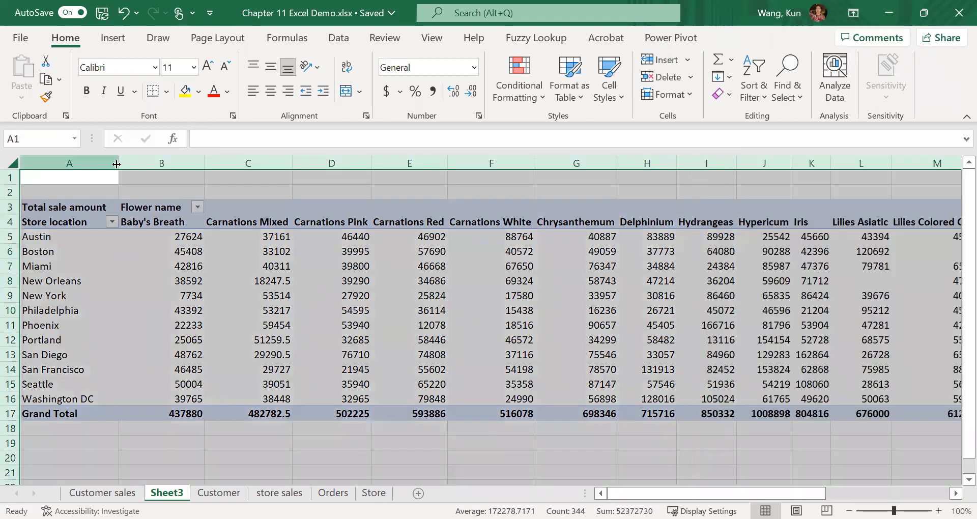
left_click_drag(116, 164, 70, 165)
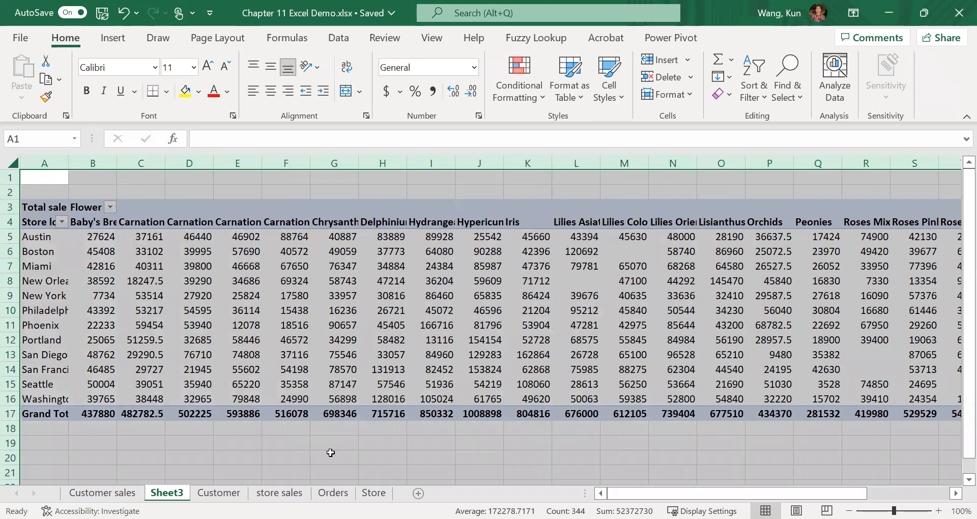
left_click(107, 331)
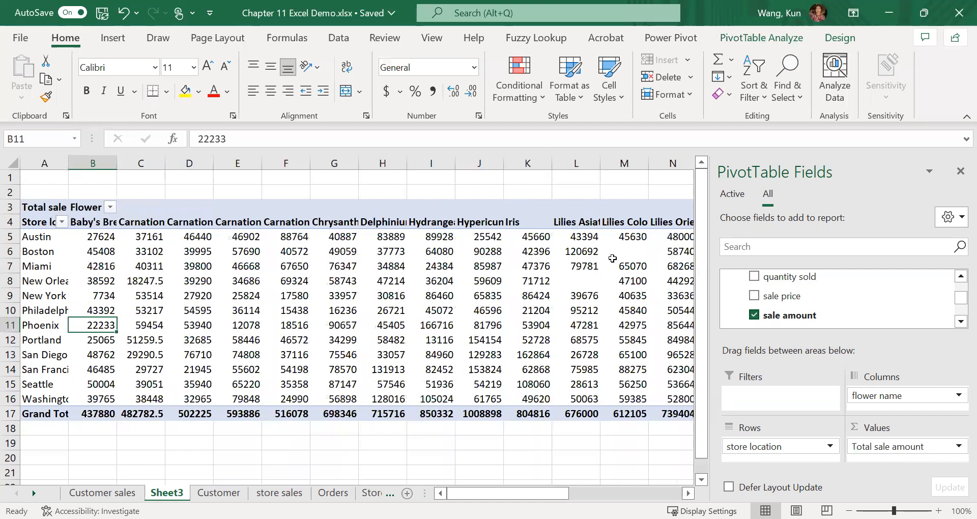
mouse_move(613, 259)
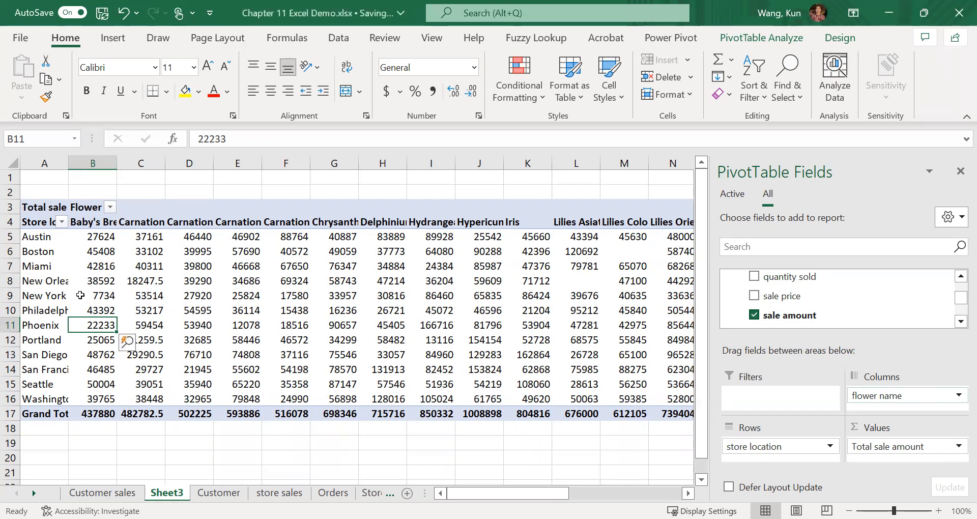
mouse_move(81, 295)
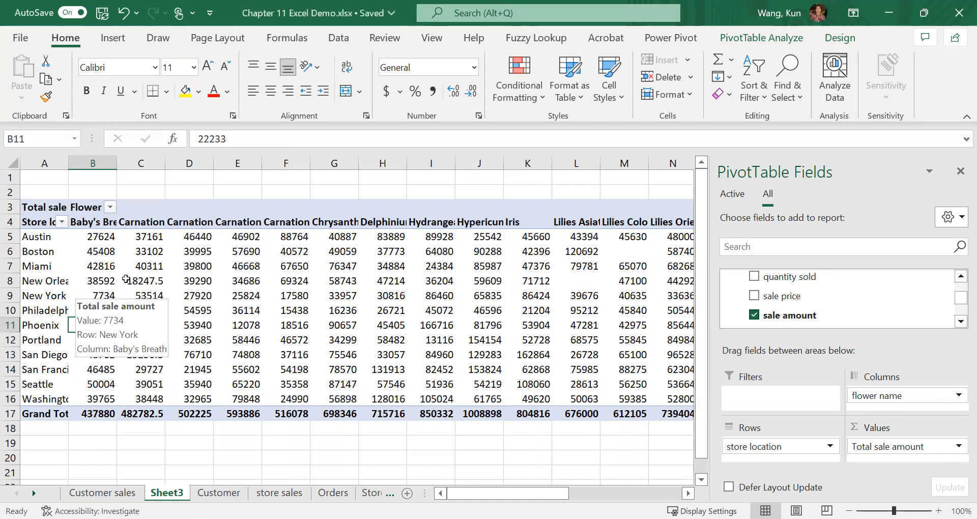
mouse_move(126, 278)
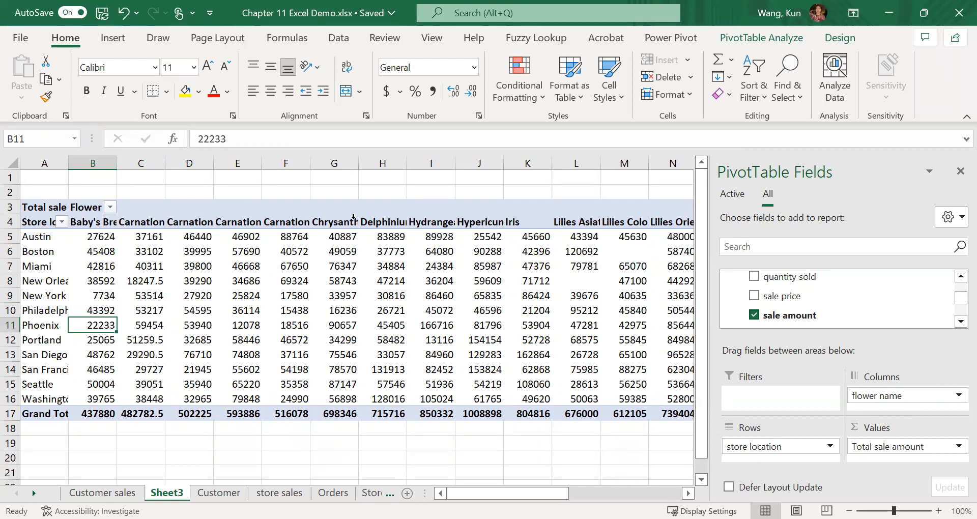
- Rename the PivotTable worksheet Sheet3 as "Store-flower sales"
right_click(156, 493)
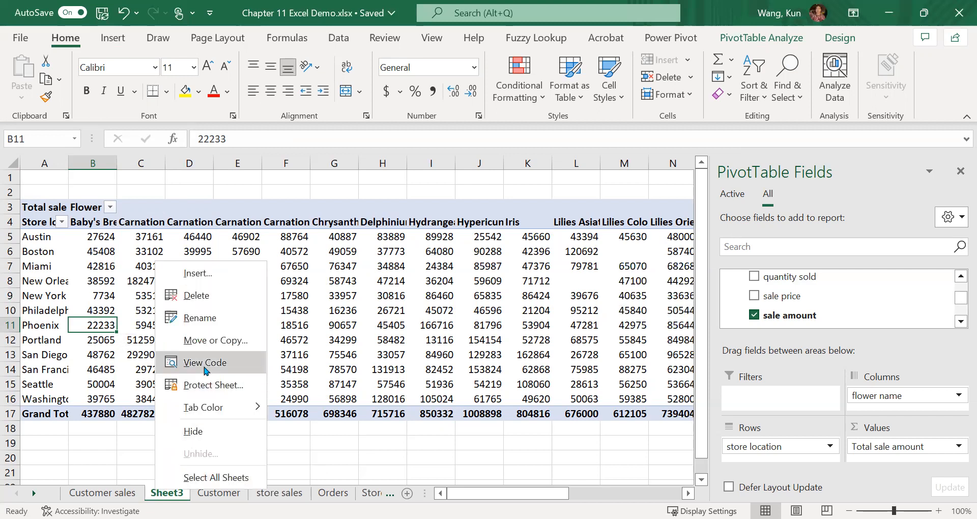
left_click(202, 318)
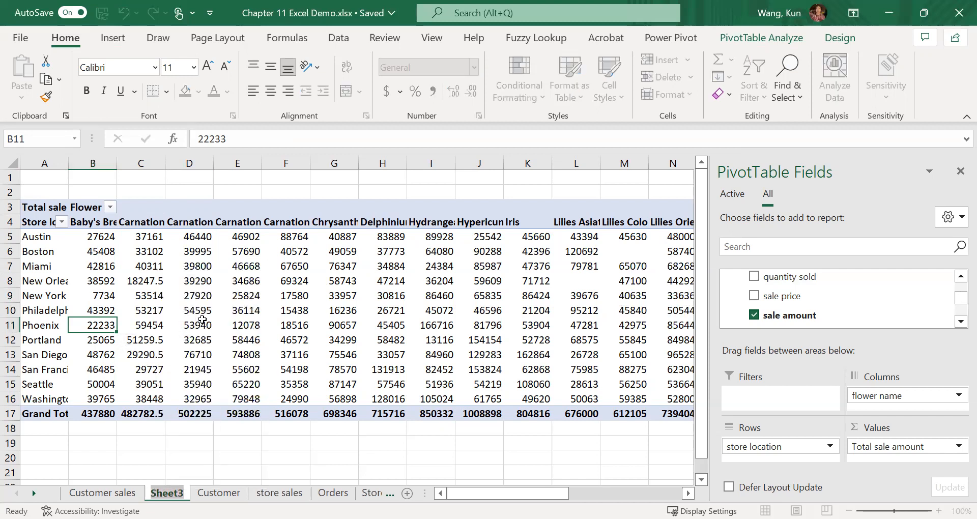
type("sTOR")
key("BackSpace")
key("BackSpace")
key("BackSpace")
key("BackSpace")
type("Store-flower sam")
key("BackSpace")
type("les")
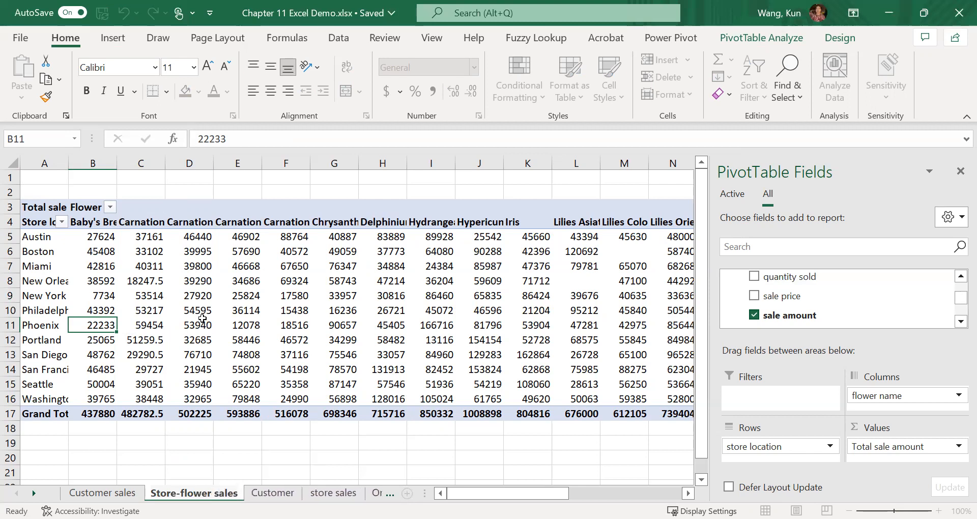
left_click(272, 458)
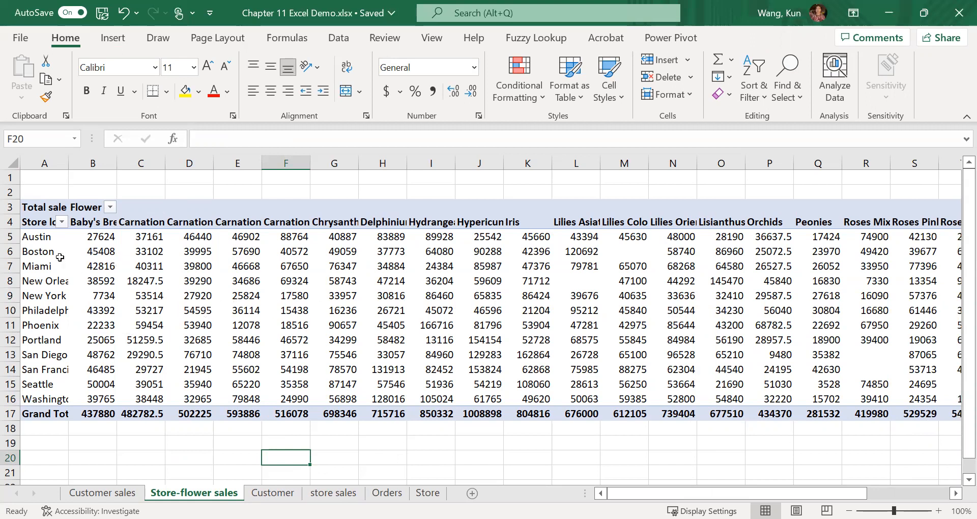
left_click(141, 281)
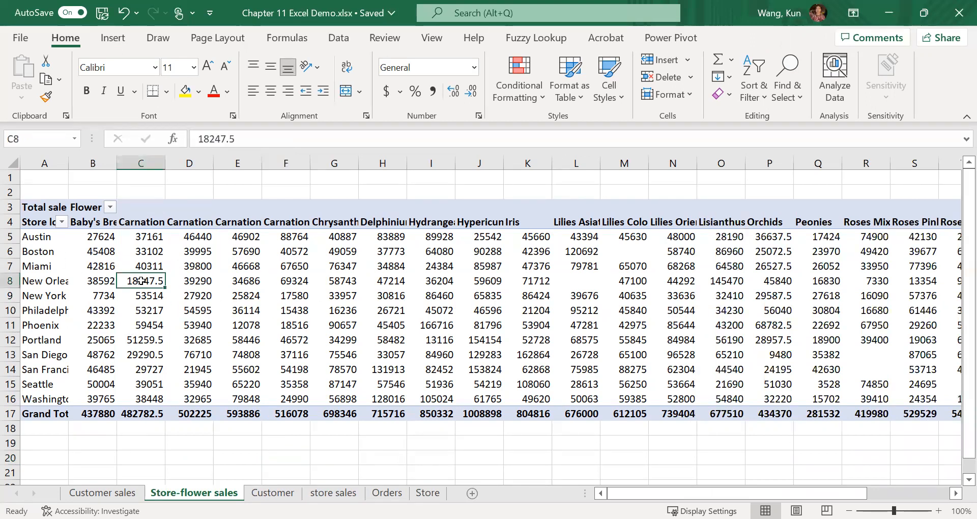
mouse_move(141, 281)
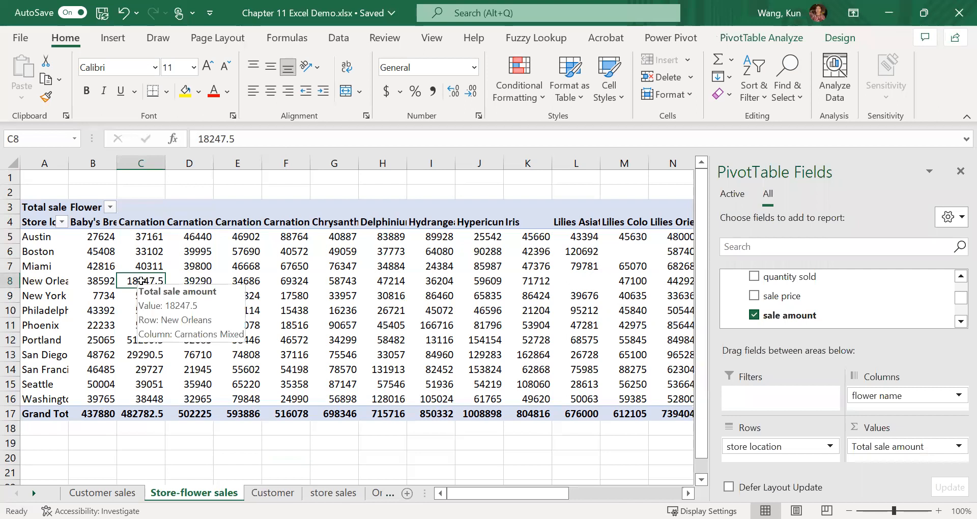
mouse_move(234, 348)
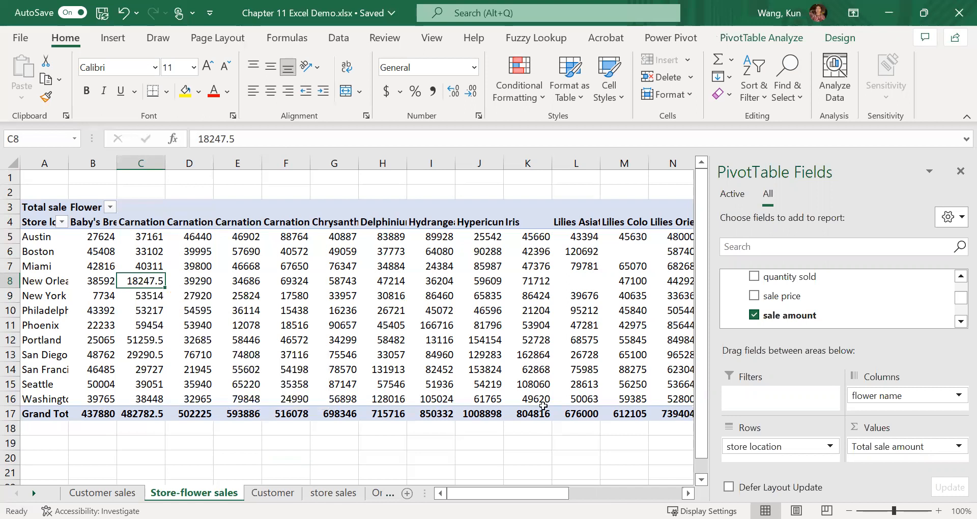
- Add a new blank worksheet and give all its cells a white fill to hide the gridlines
left_click(407, 494)
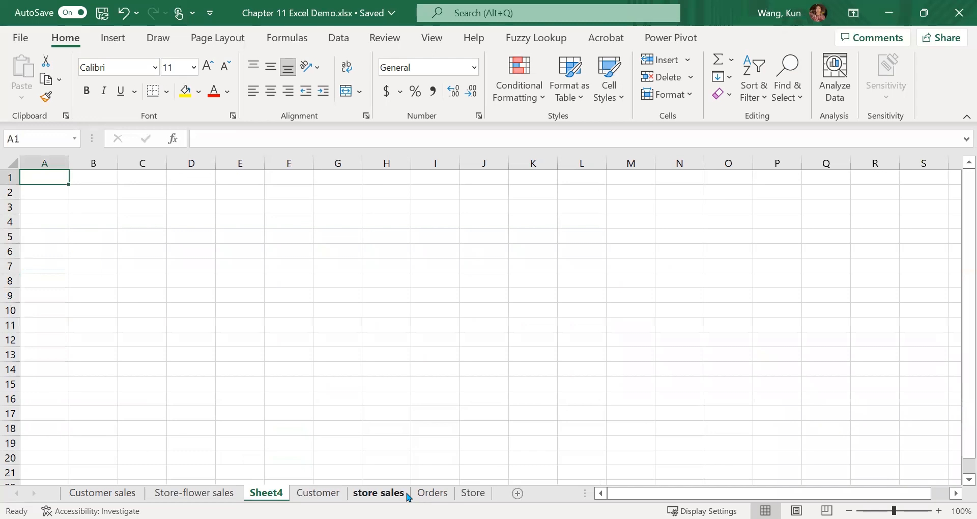
left_click(17, 166)
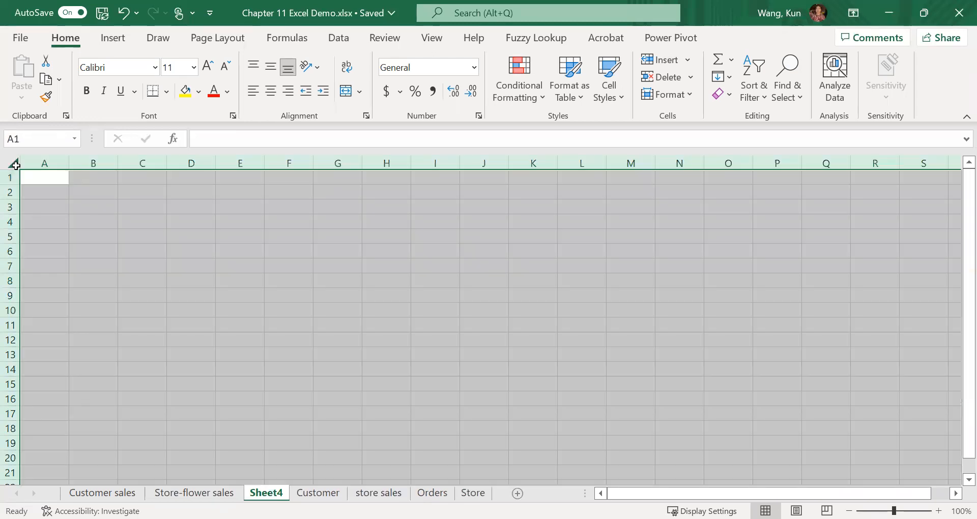
left_click(199, 93)
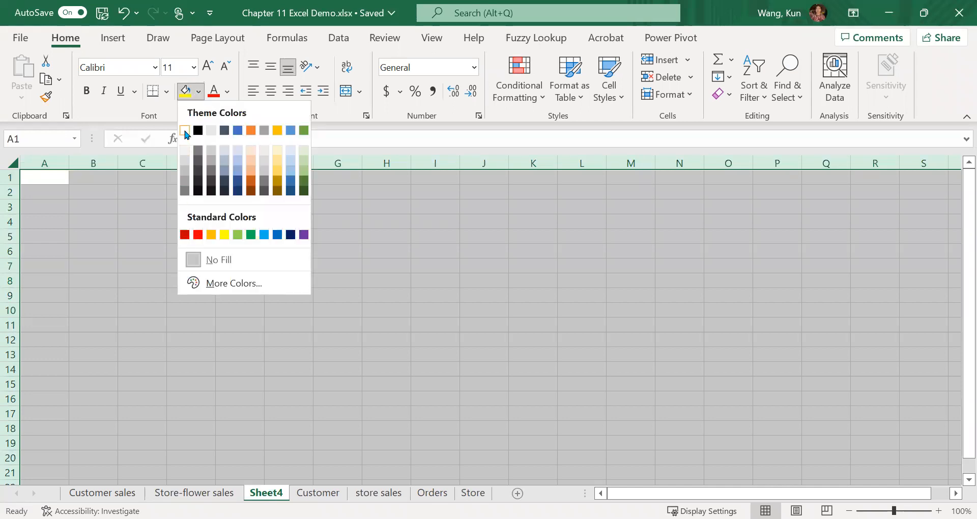
left_click(196, 257)
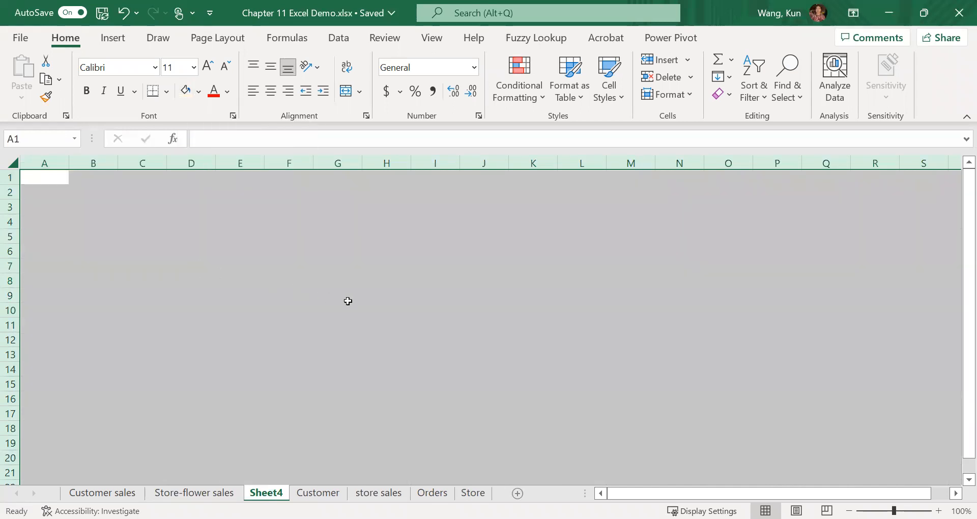
left_click(400, 310)
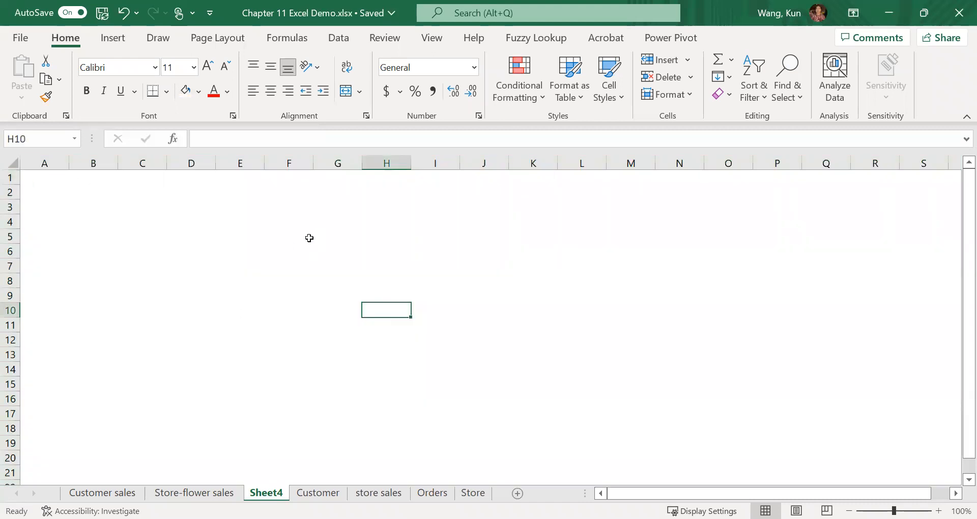
- Move the Customer sheet between the store sales and Orders sheets
left_click(317, 494)
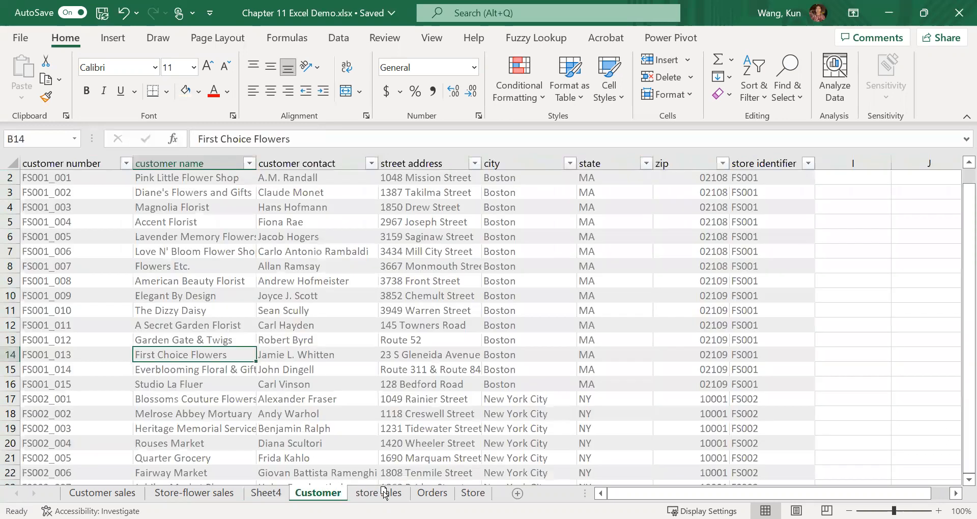
left_click_drag(419, 495, 420, 496)
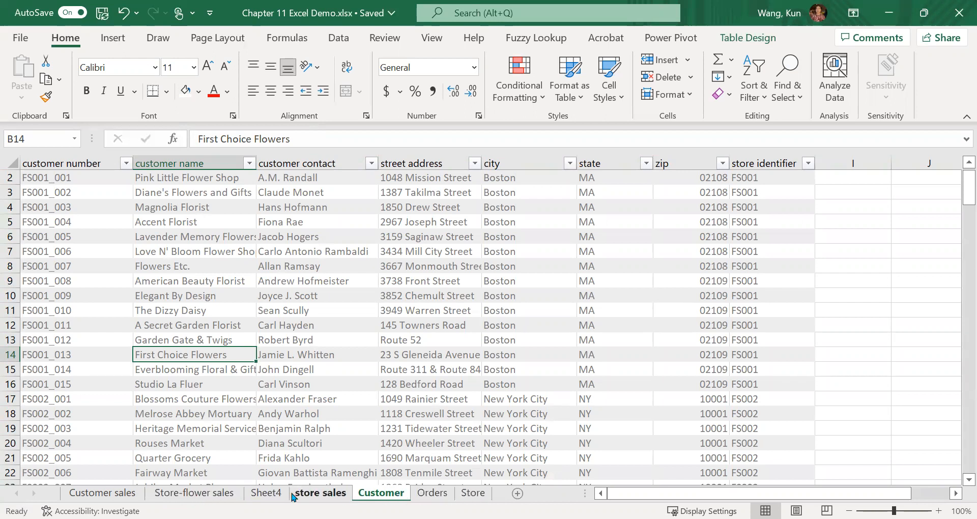
- Rename Sheet4 as "Dashboard" and move it in front of all other sheets
left_click(267, 494)
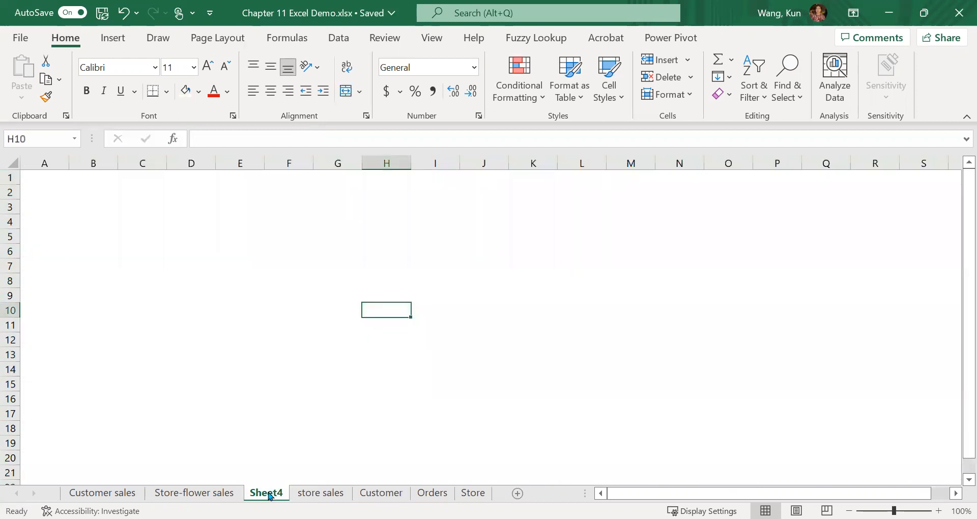
right_click(270, 496)
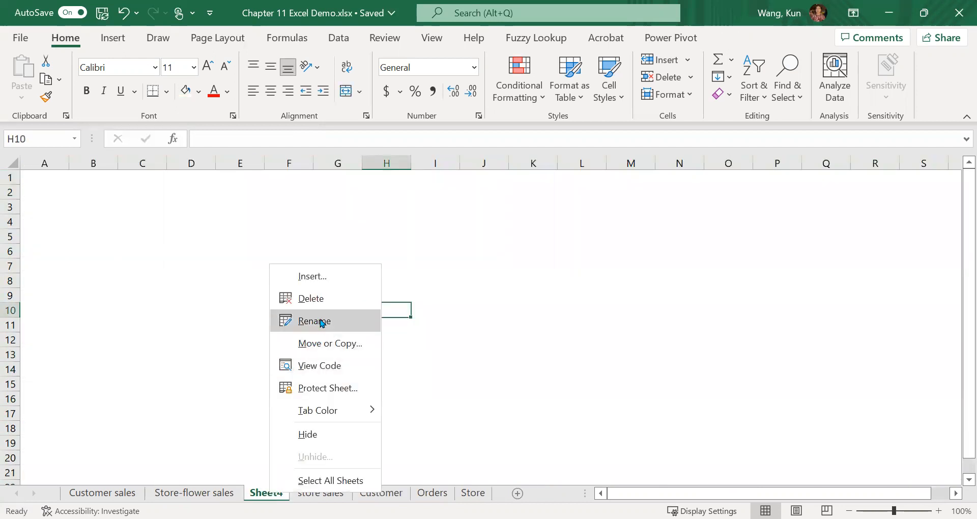
left_click(322, 322)
type("Dashboard")
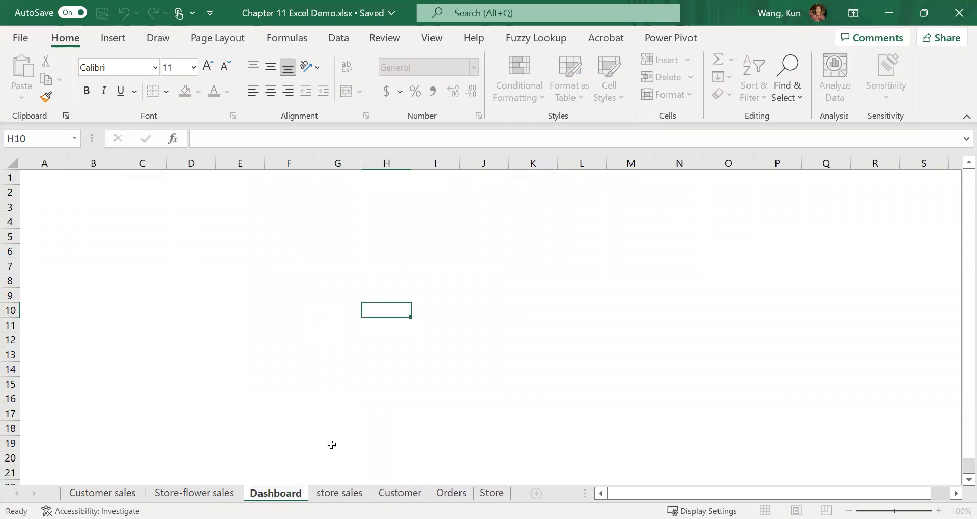
left_click(321, 459)
left_click_drag(292, 498, 76, 490)
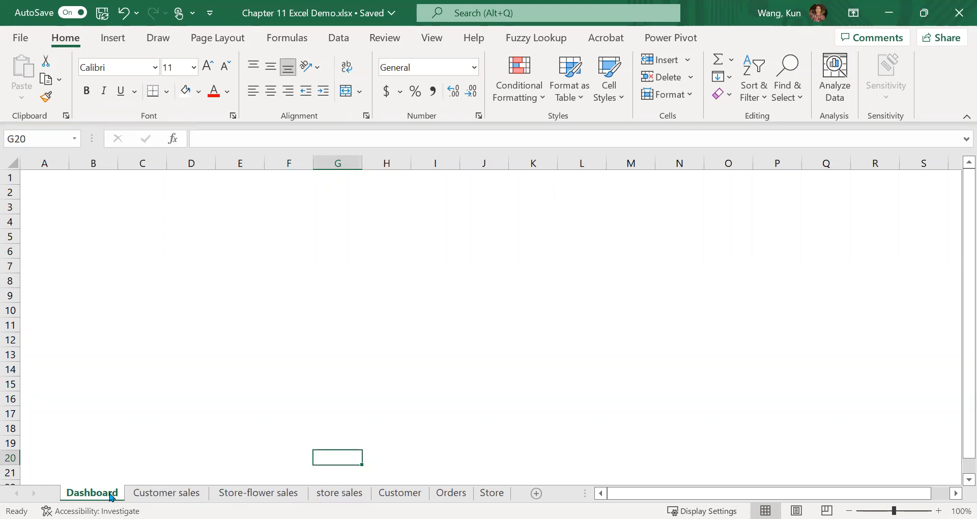
- Copy the Prime Customers chart from the Customer sales sheet to cell A1 of the Dashboard sheet and close the field list
left_click(191, 496)
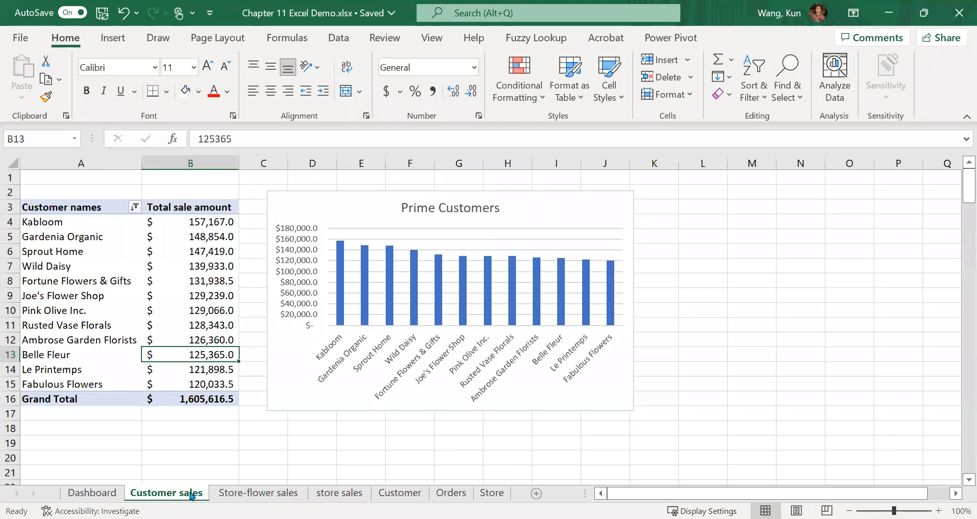
scroll(378, 405, "down", 2)
scroll(377, 404, "down", 1)
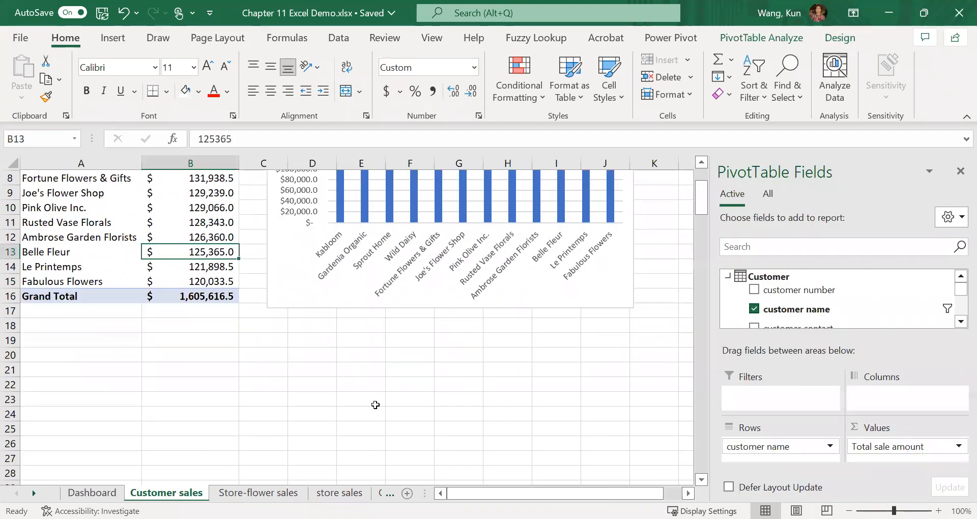
scroll(375, 404, "up", 3)
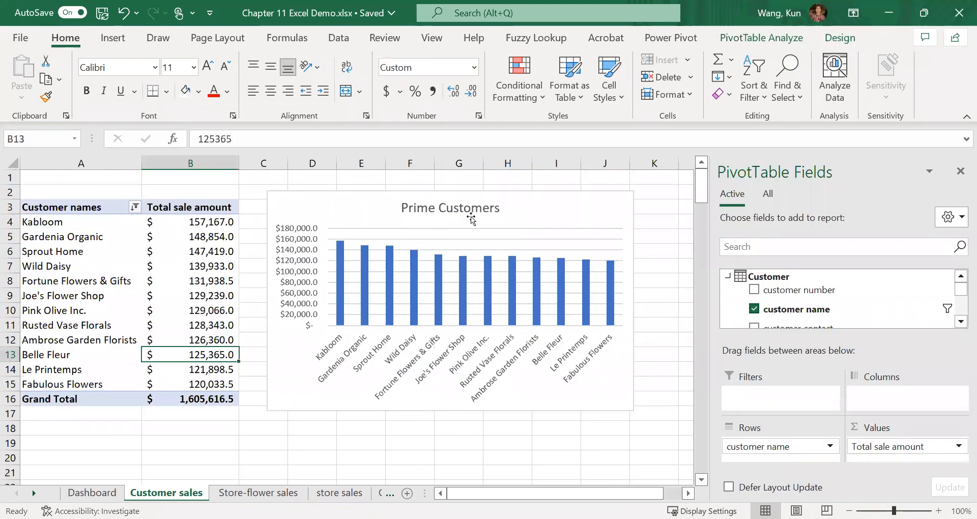
left_click(537, 211)
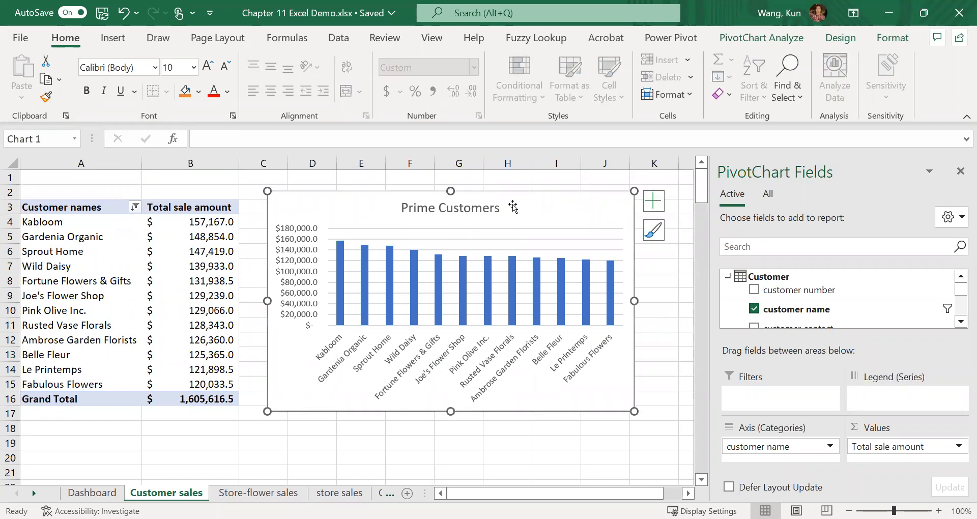
left_click(46, 81)
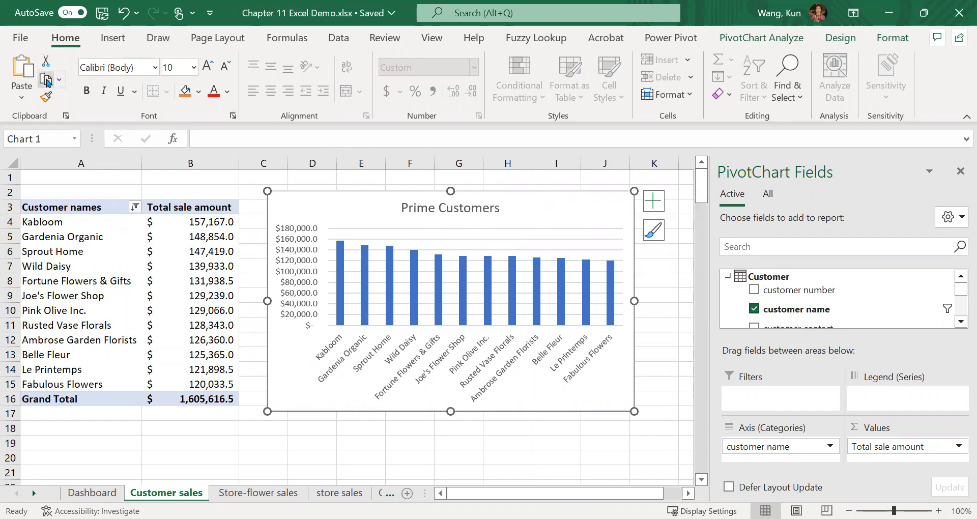
left_click(94, 496)
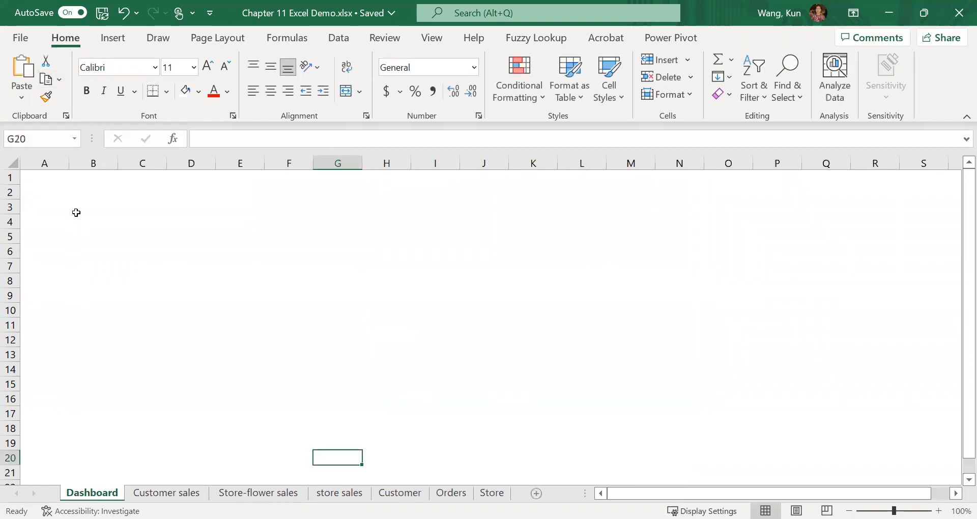
left_click(45, 178)
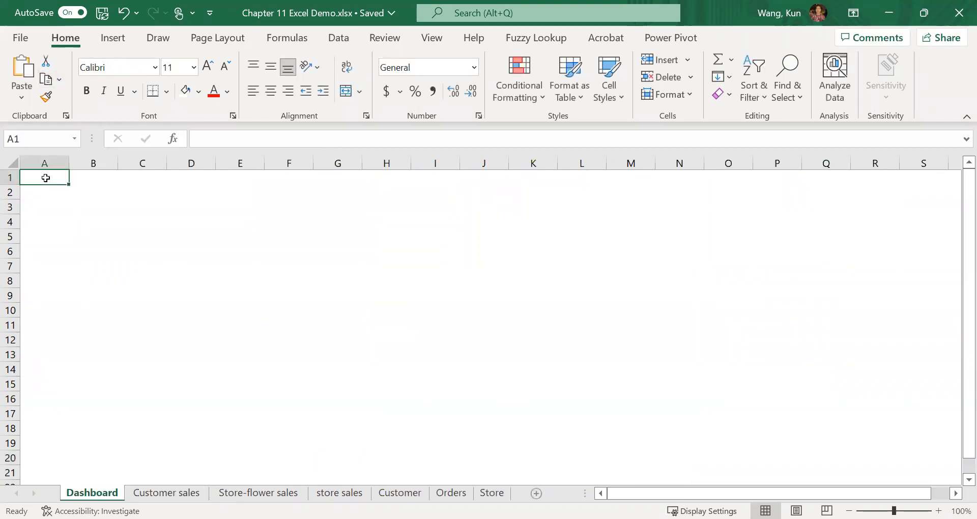
left_click(23, 68)
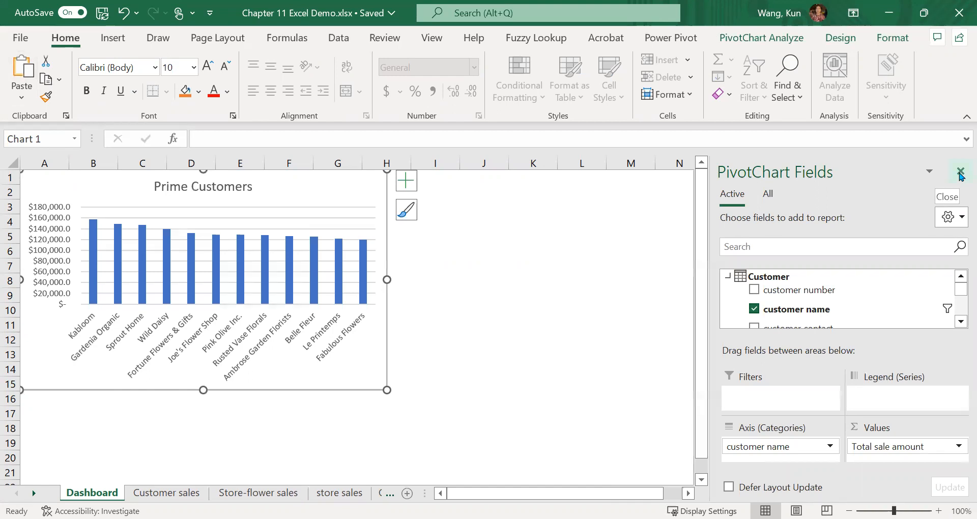
left_click(960, 173)
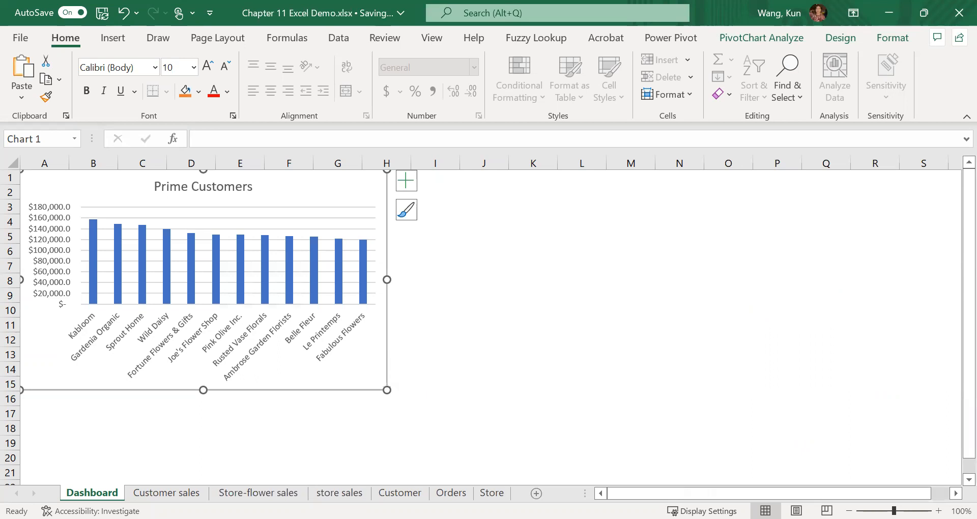
- Hide the value field buttons on the pie chart in the store sales sheet
left_click(344, 498)
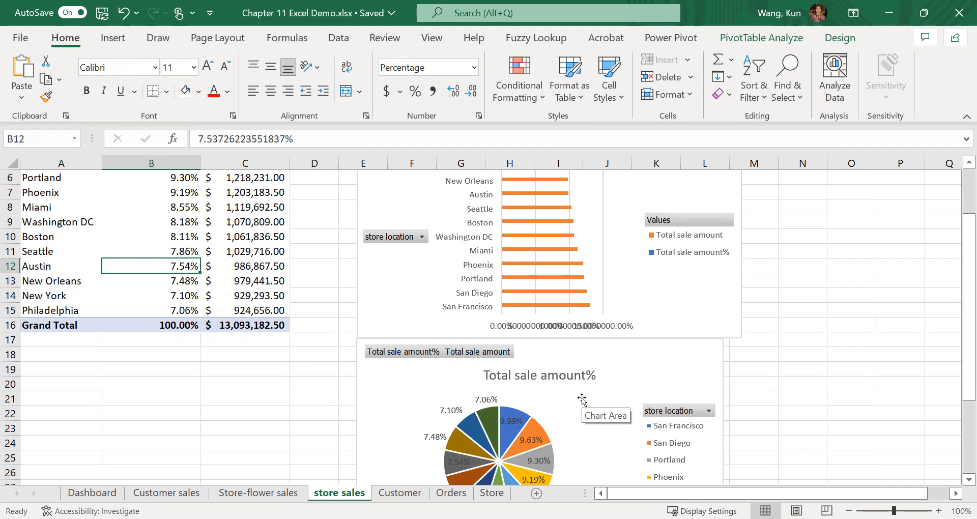
scroll(582, 400, "down", 2)
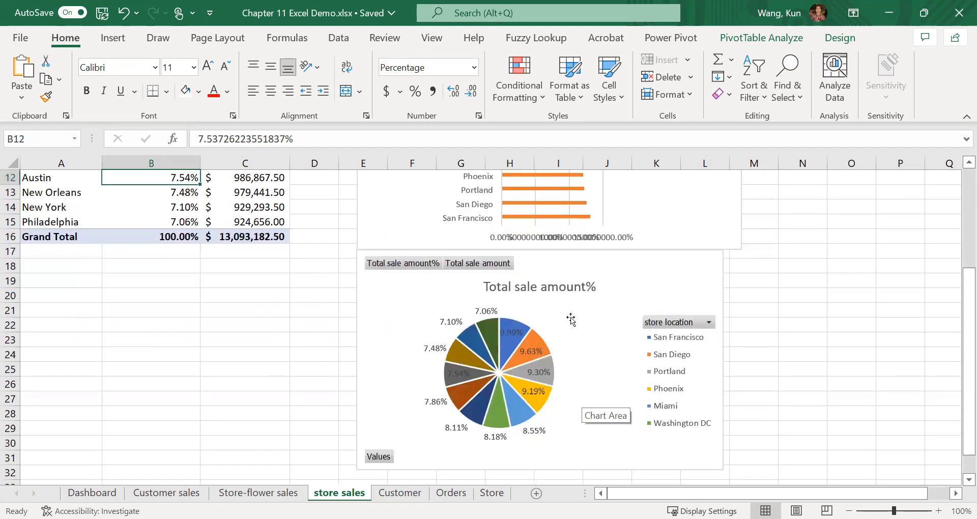
left_click(639, 279)
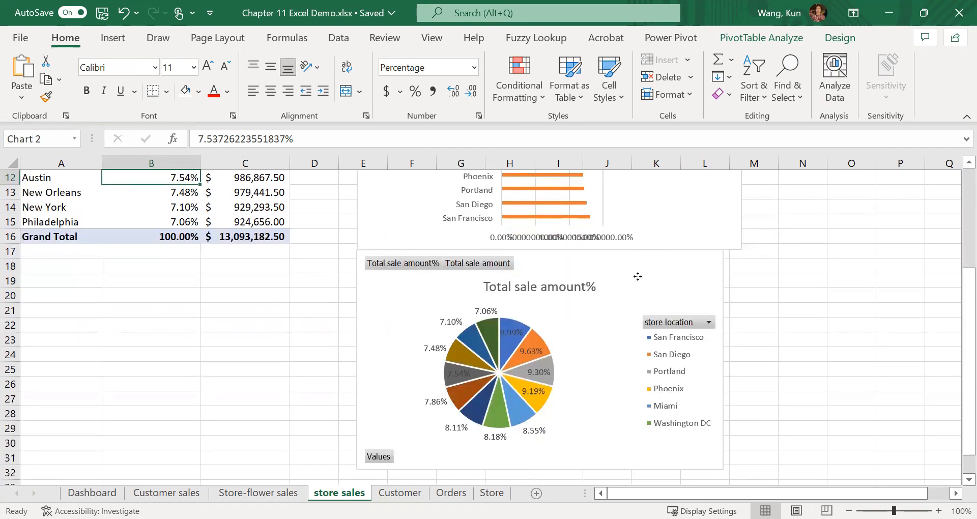
left_click(461, 263)
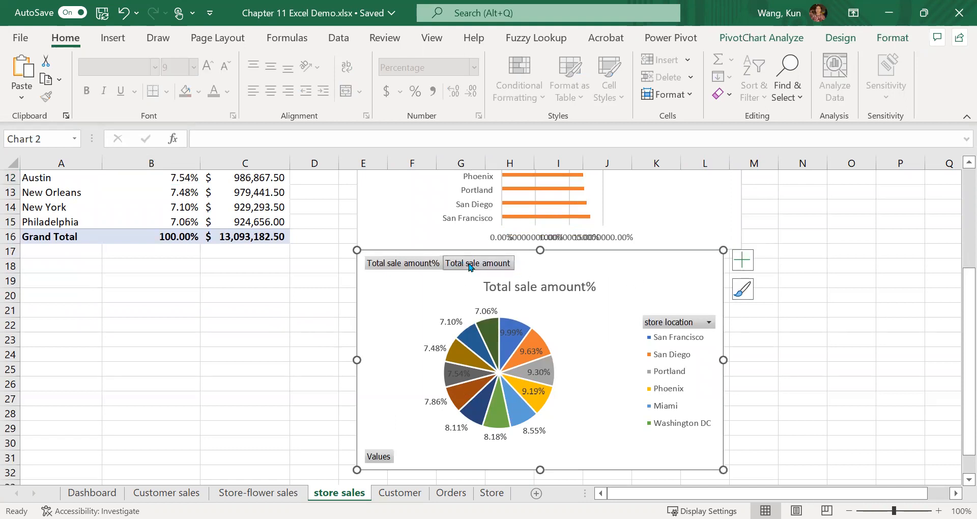
right_click(413, 265)
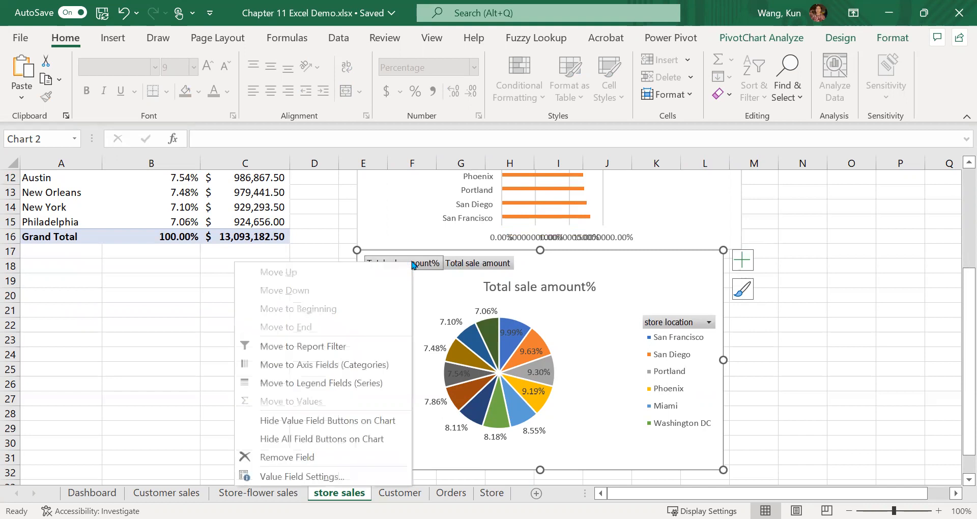
left_click(358, 422)
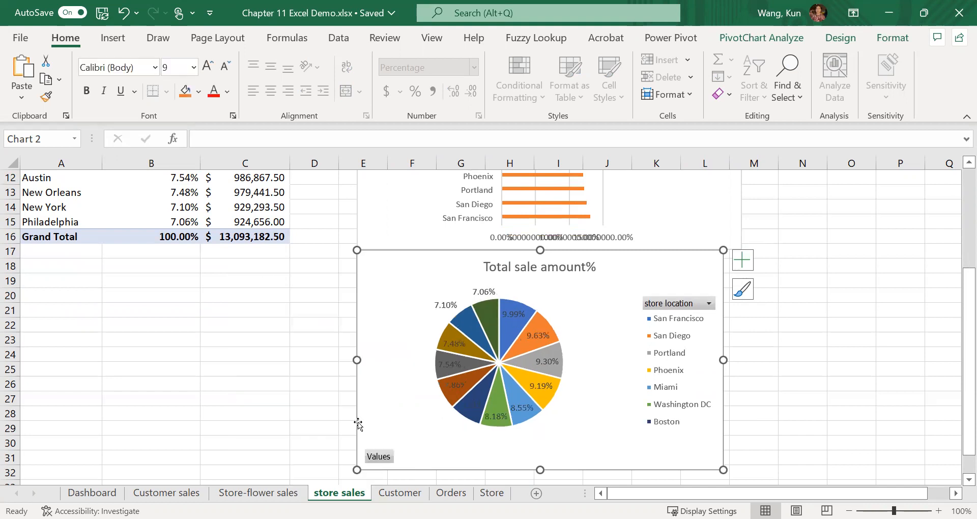
- Change the pie chart's title to "Total Store Sales %"
left_click(582, 268)
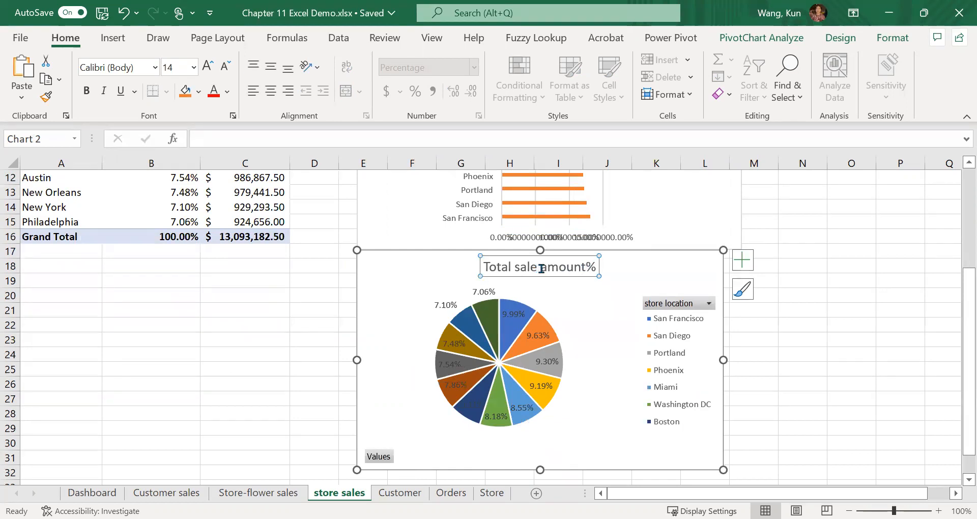
left_click(514, 268)
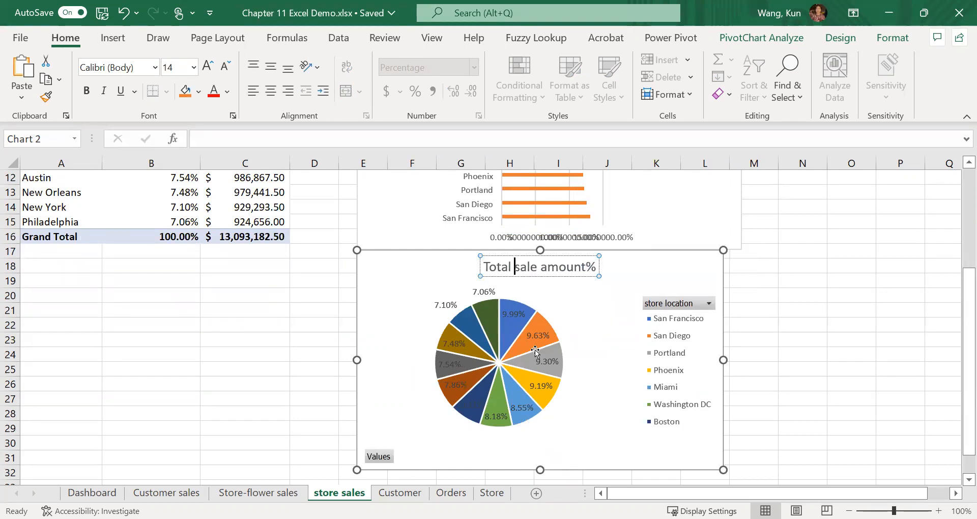
type("s")
key("BackSpace")
type("Sto")
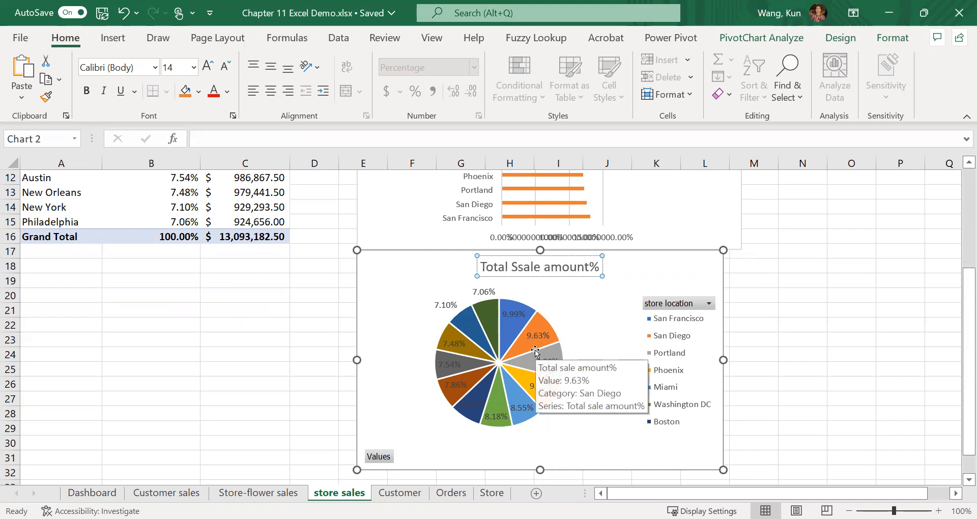
type("re")
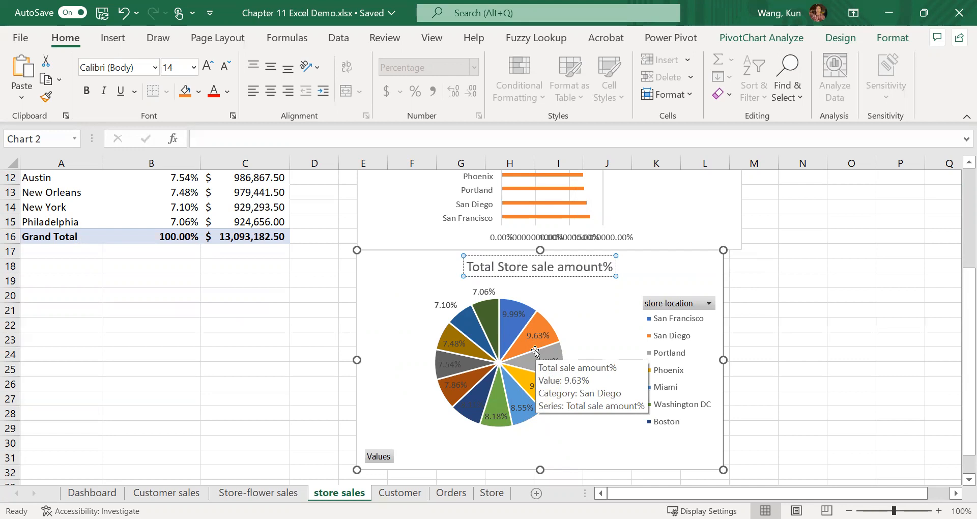
key("Delete")
type("S")
key("Right")
key("Right")
key("Right")
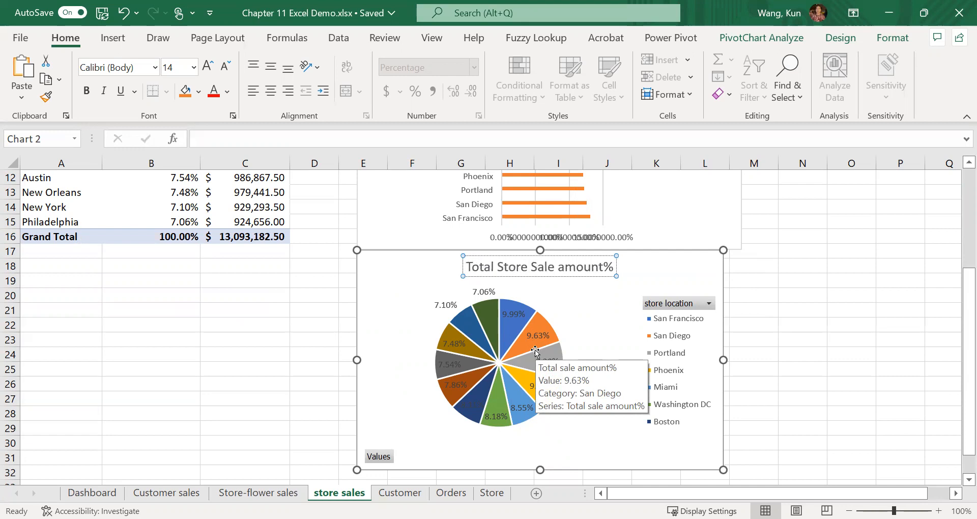
type("s")
key("Delete")
key("Delete")
key("Delete")
key("Delete")
key("Delete")
key("Delete")
key("Delete")
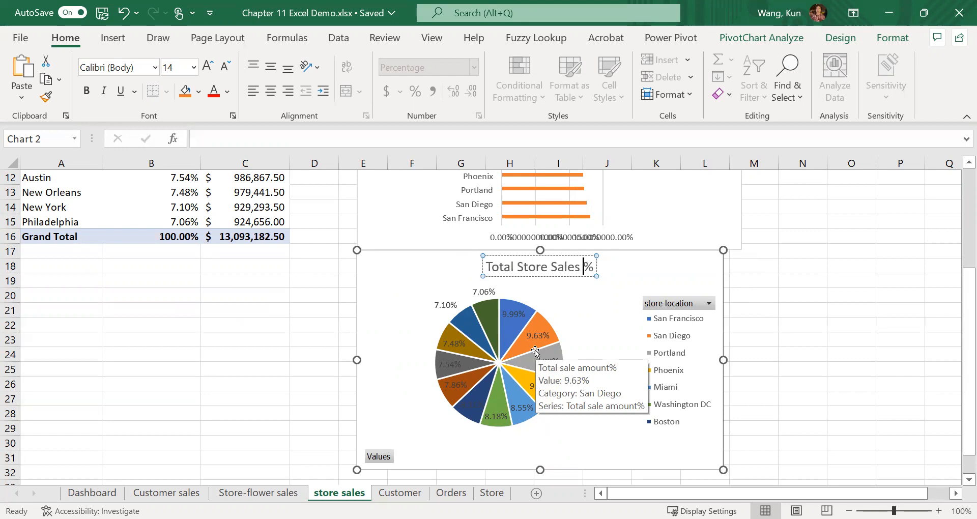
left_click(686, 338)
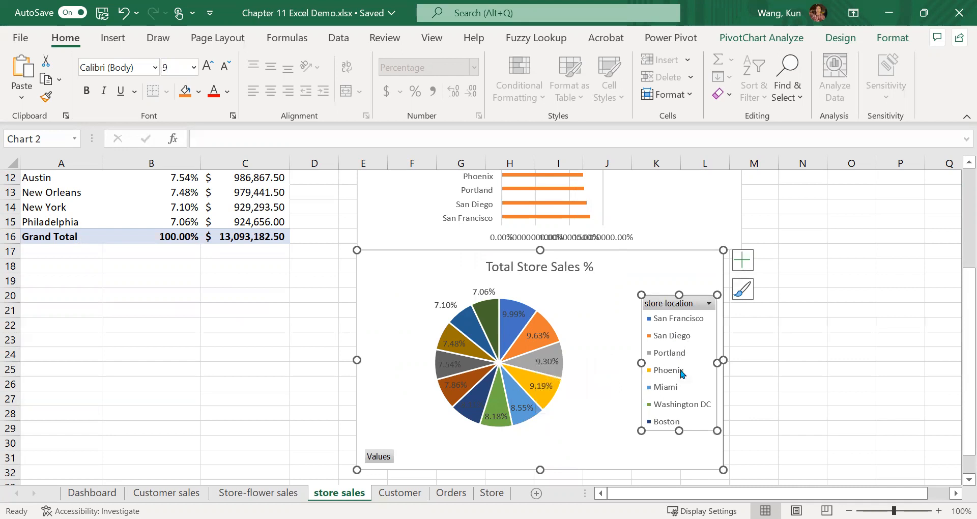
right_click(669, 306)
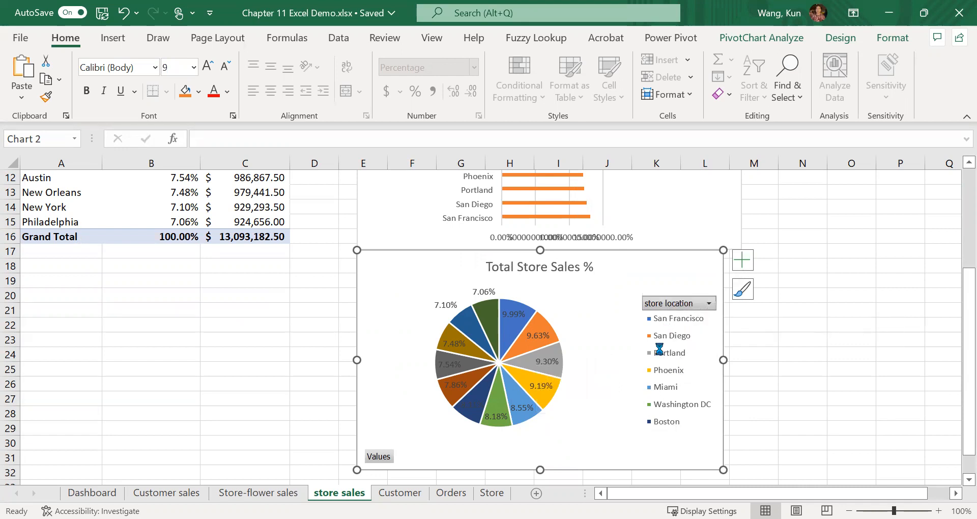
left_click(673, 359)
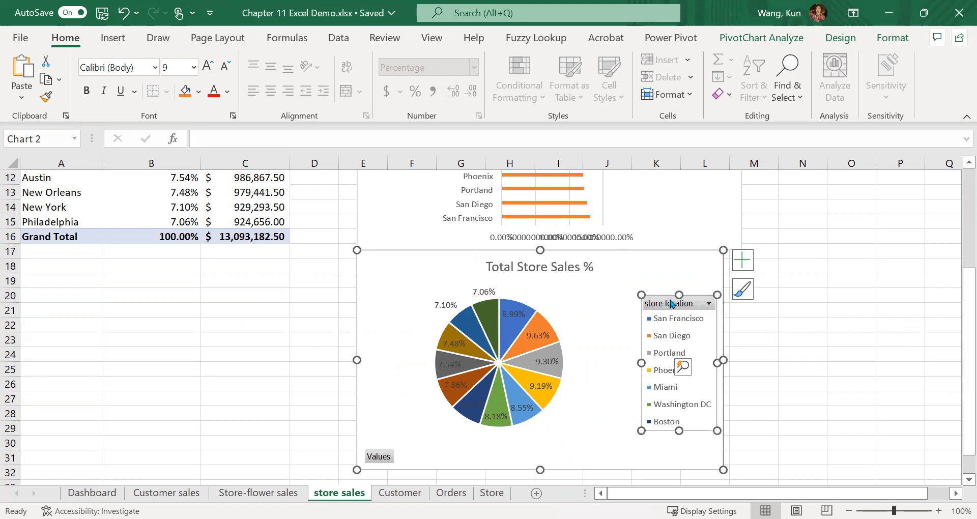
left_click(672, 304)
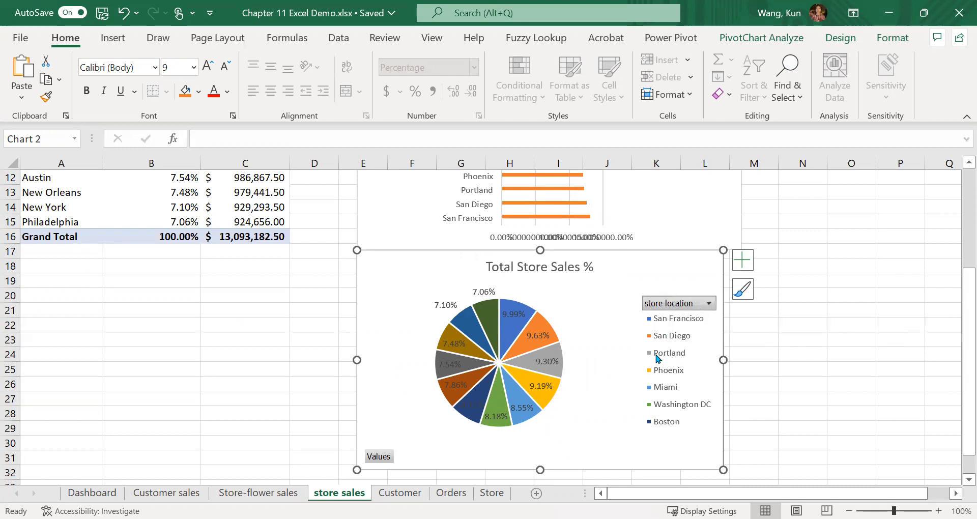
left_click(668, 304)
left_click(626, 346)
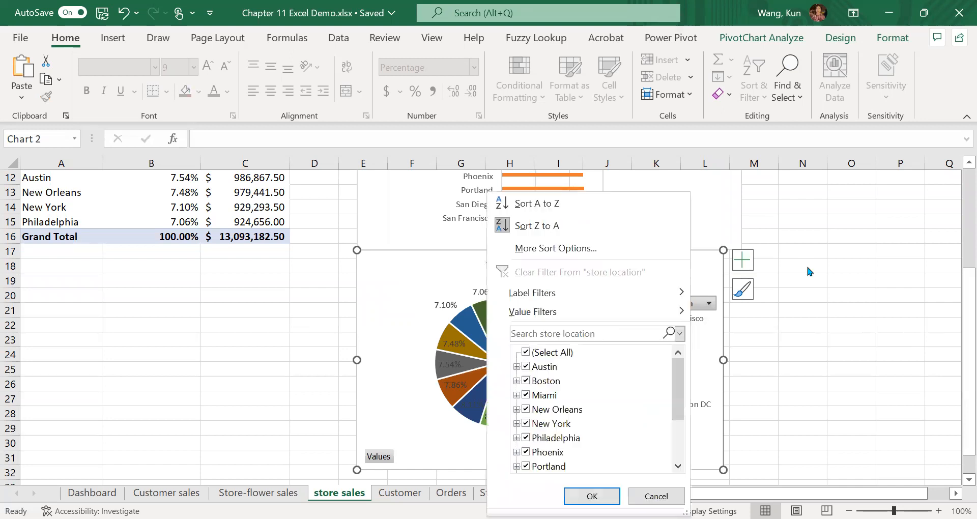
- Move the pie chart's legend to the chart's lower-right corner and resize it to list all store locations
left_click(693, 381)
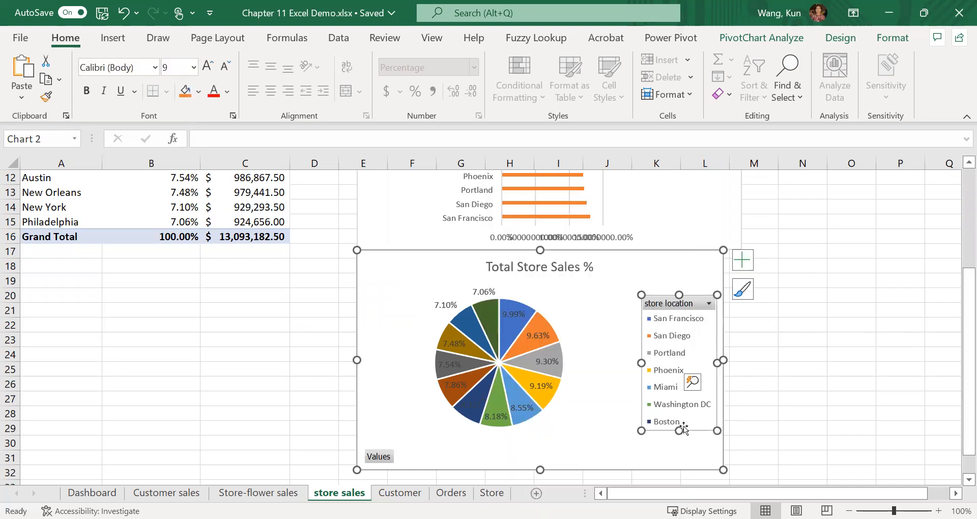
left_click_drag(683, 430, 670, 469)
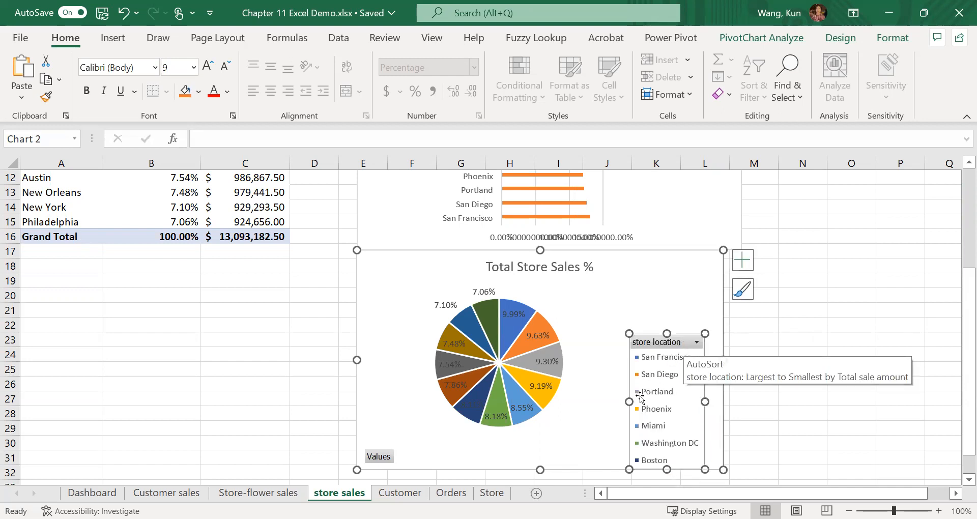
left_click_drag(629, 402, 416, 460)
left_click_drag(561, 334, 560, 445)
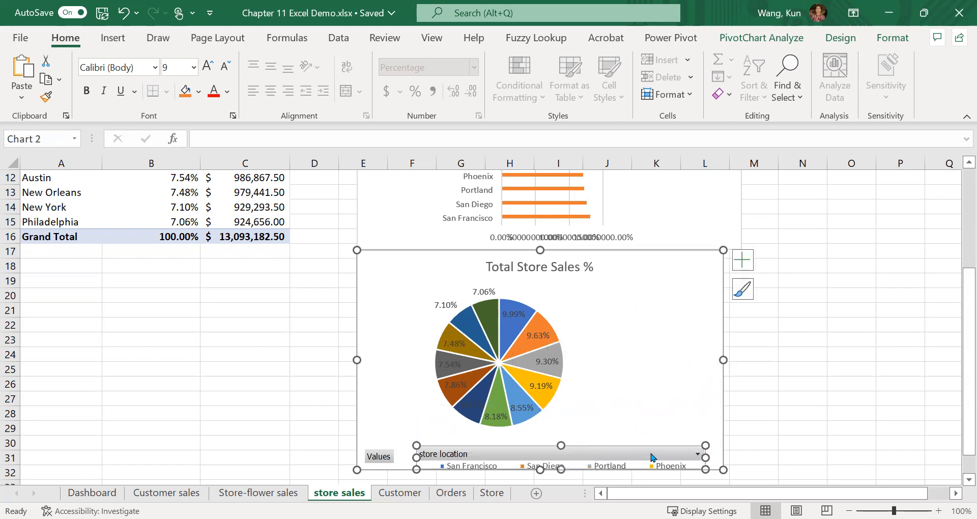
left_click_drag(421, 445, 627, 326)
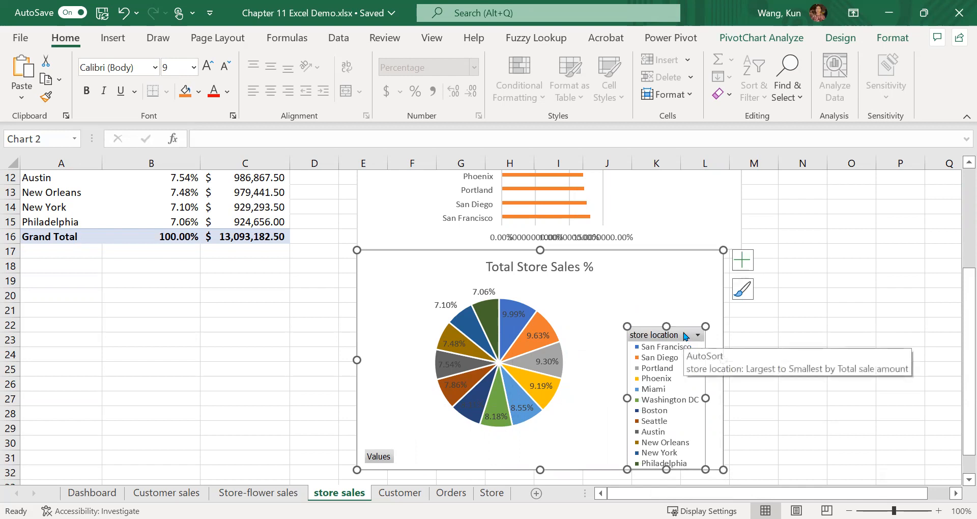
key("Escape")
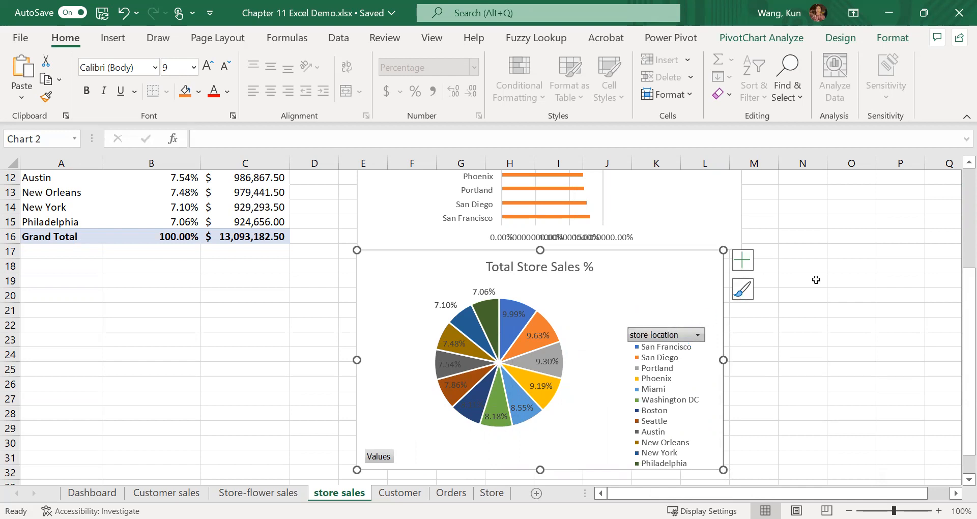
left_click(741, 262)
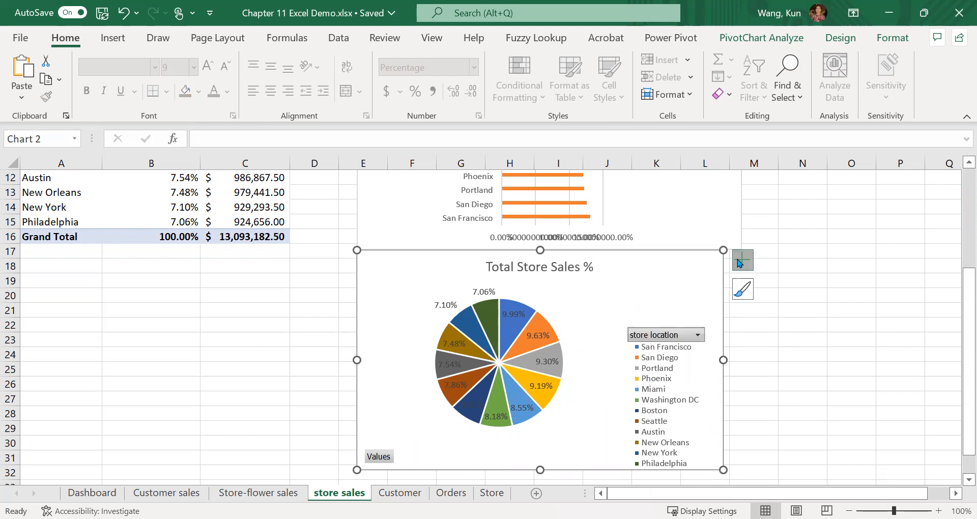
left_click(836, 412)
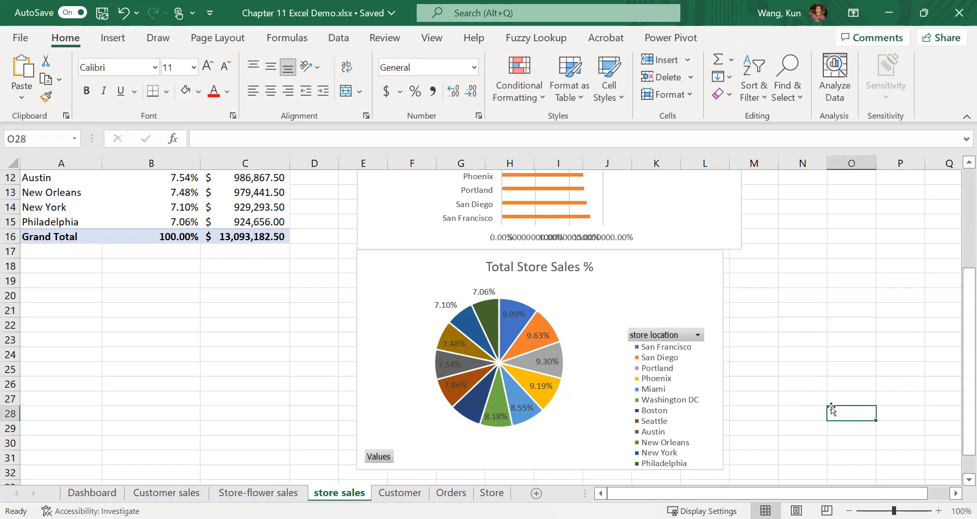
- Copy the Total Store Sales % pie chart from the store sales sheet to cell I1 of the Dashboard sheet
left_click(608, 285)
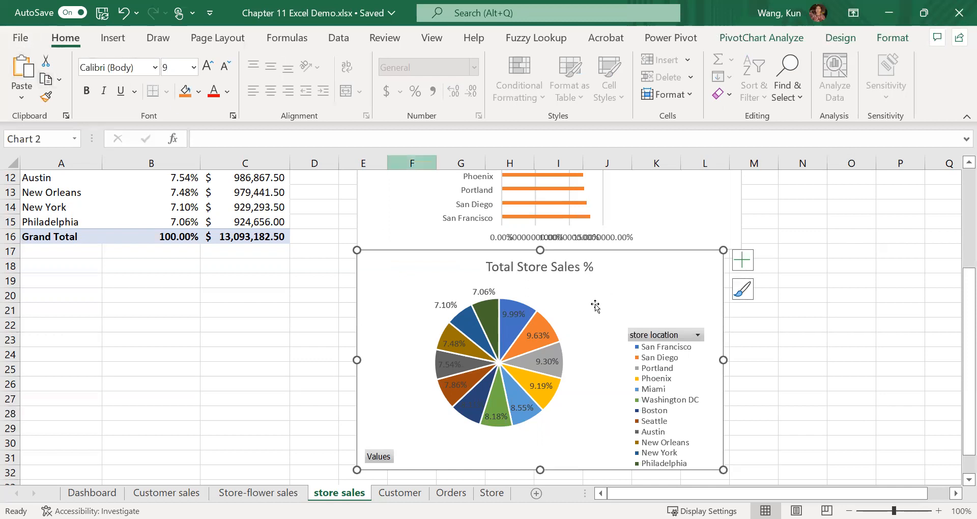
left_click(92, 492)
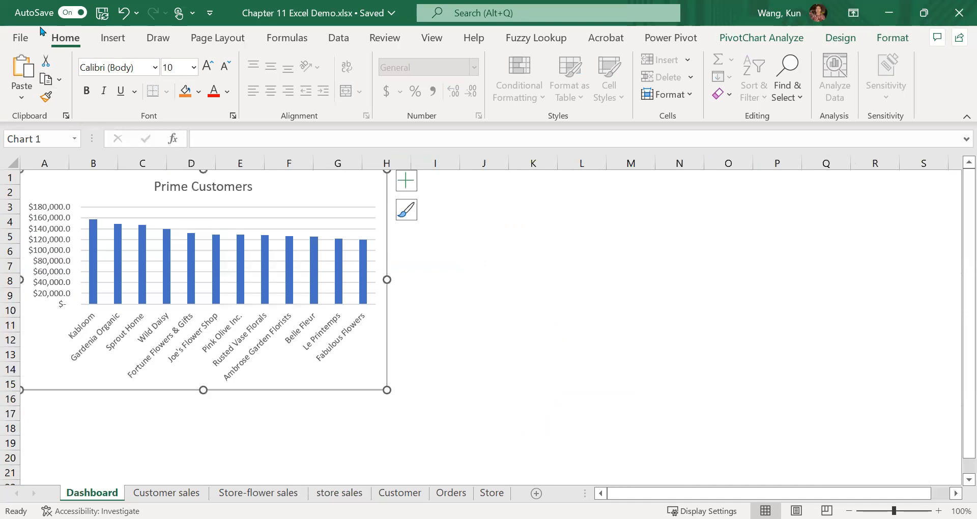
left_click(439, 179)
key("ctrl+v")
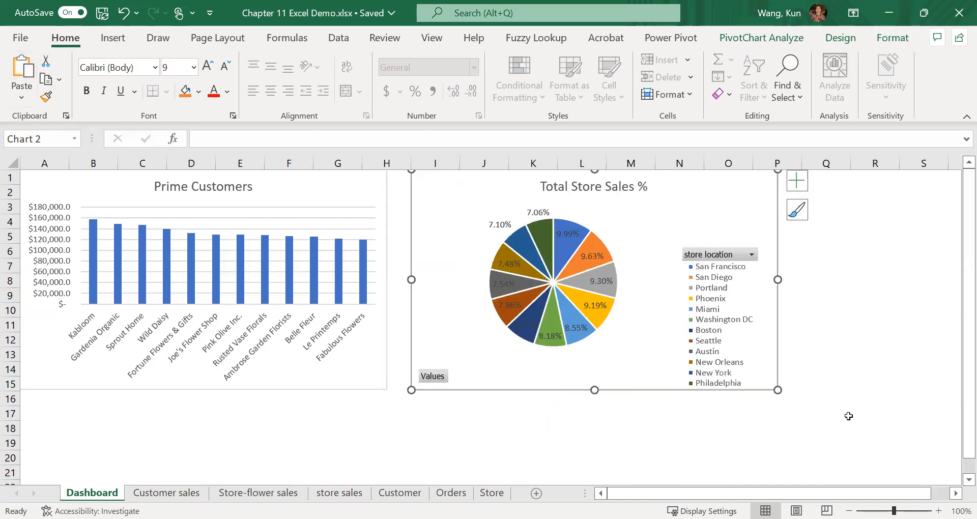
left_click(850, 417)
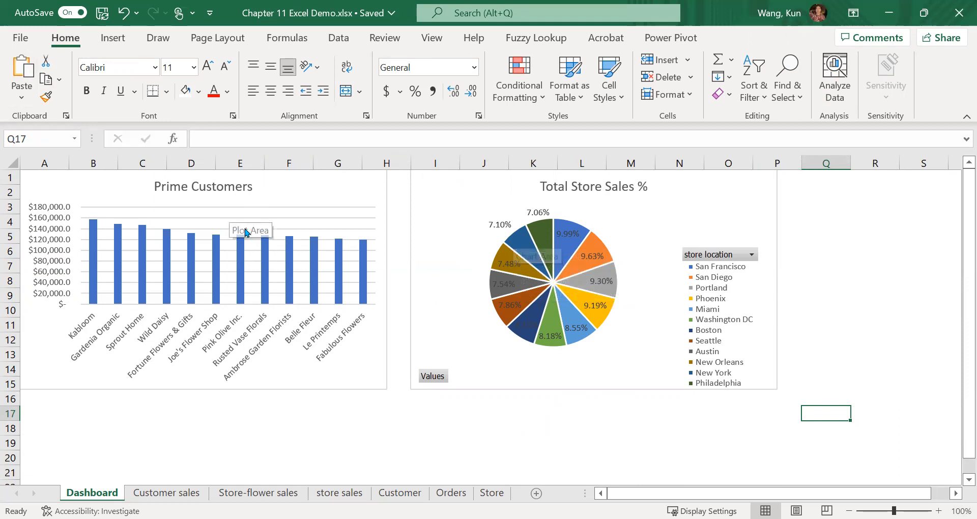
- Review the PivotTable on the Store-flower sales sheet and return to the Dashboard sheet
left_click(263, 495)
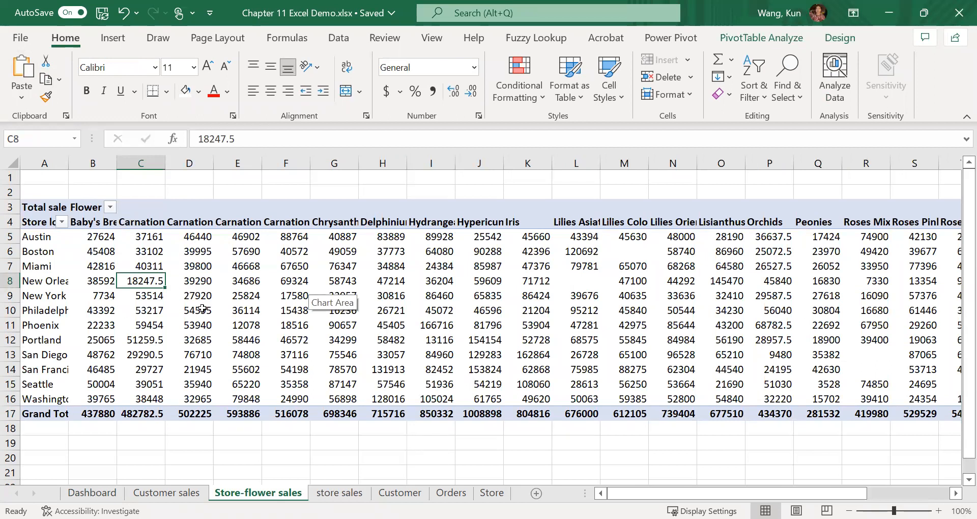
mouse_move(243, 322)
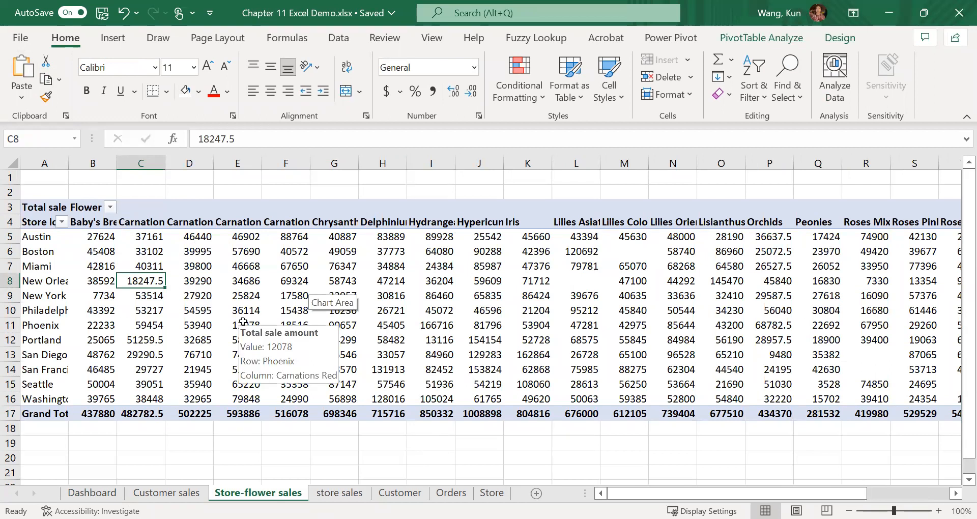
left_click(92, 493)
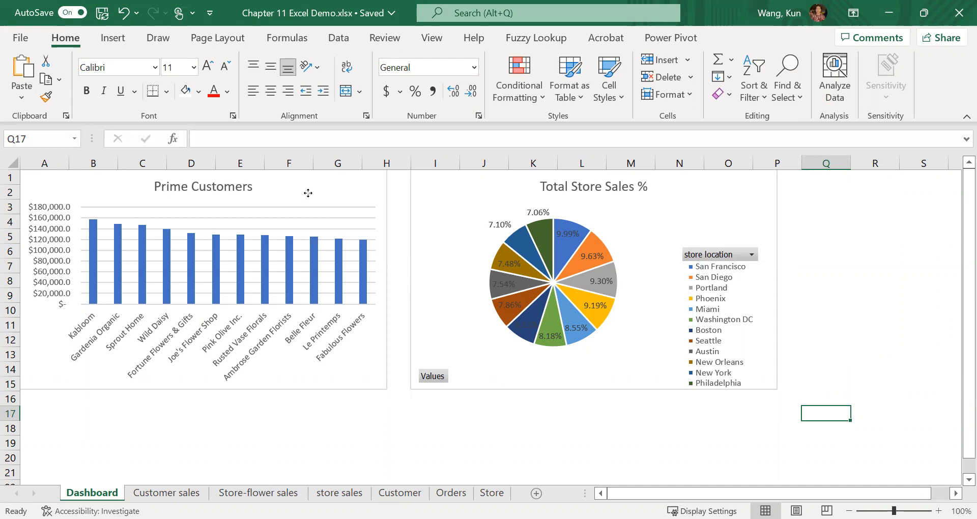
- Insert a slicer for the order table's flower name field from the Prime Customers chart and place it beside the pie chart
left_click(308, 193)
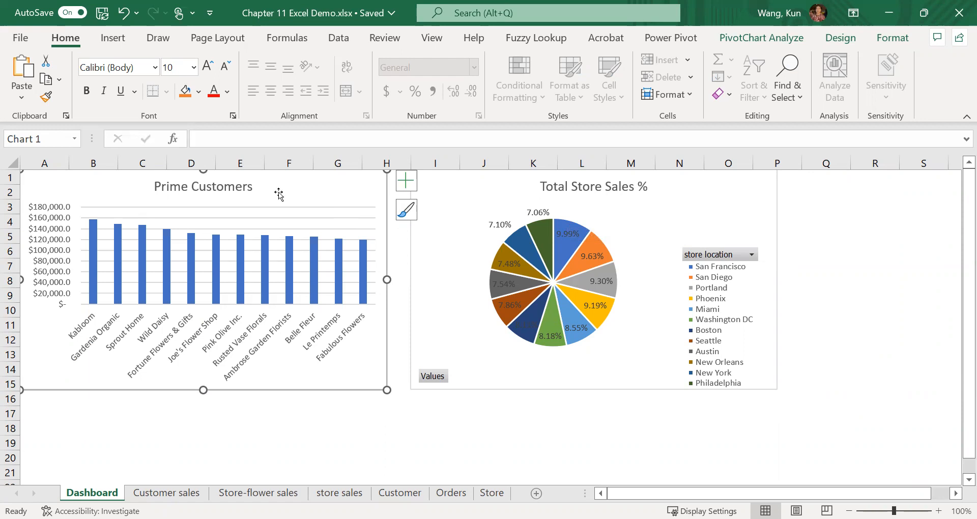
left_click(112, 41)
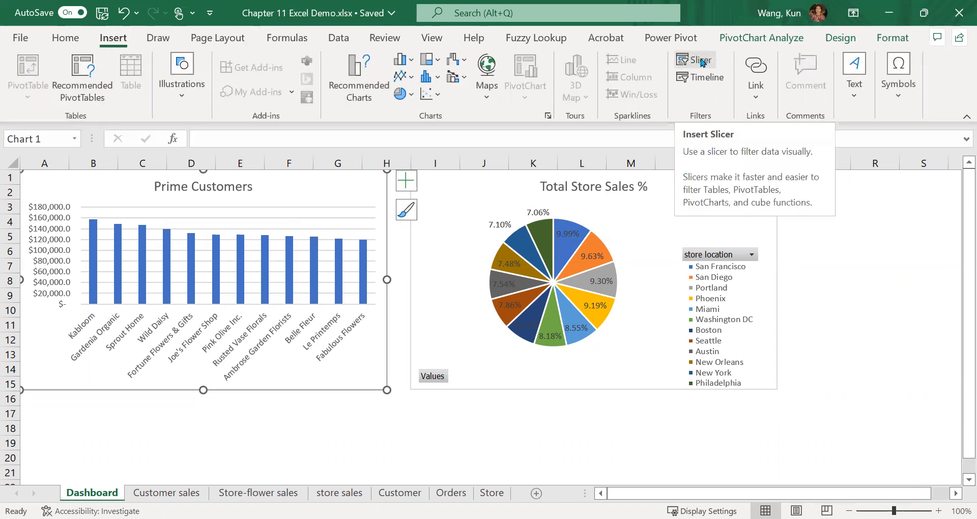
left_click(745, 41)
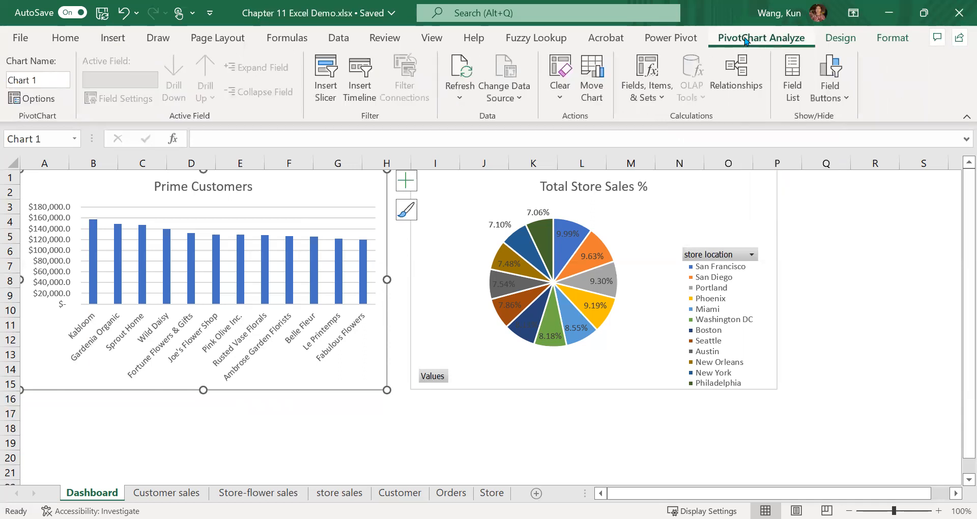
left_click(324, 96)
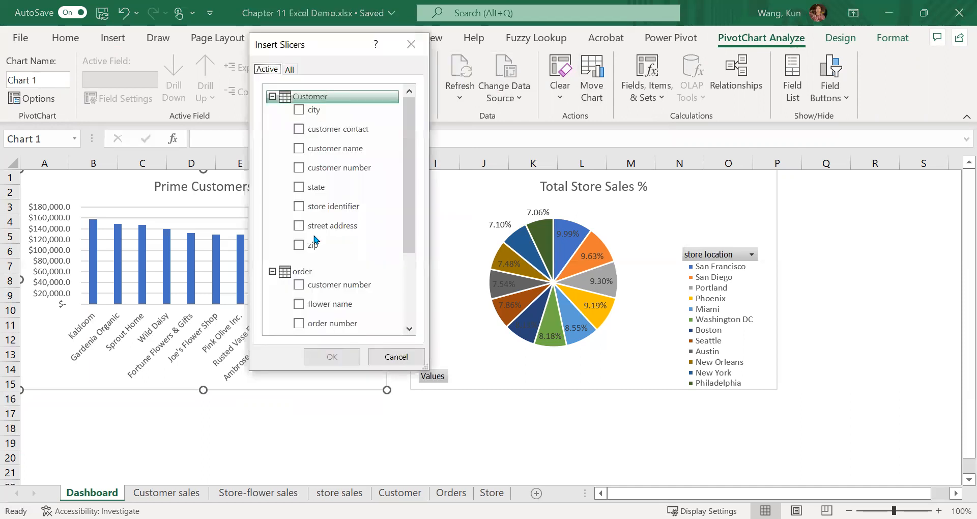
left_click(300, 305)
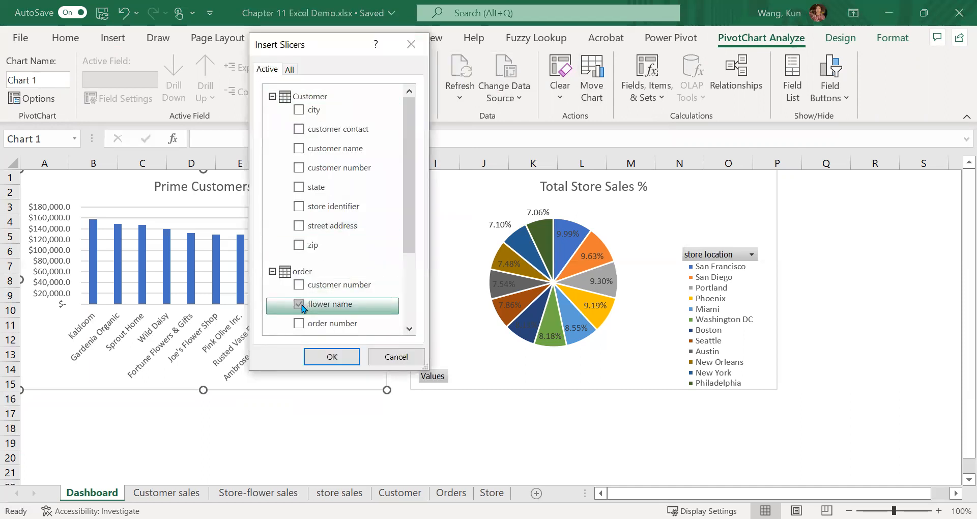
left_click(334, 359)
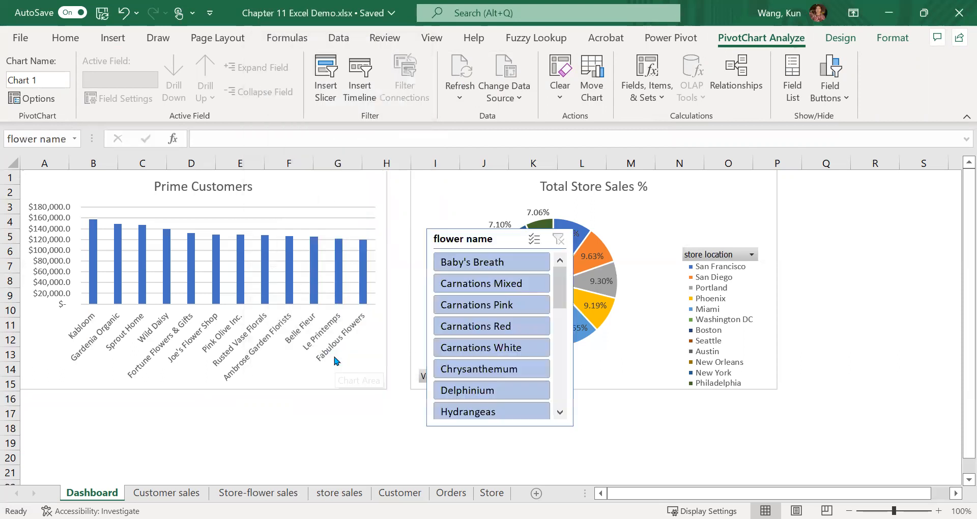
left_click_drag(502, 241, 863, 186)
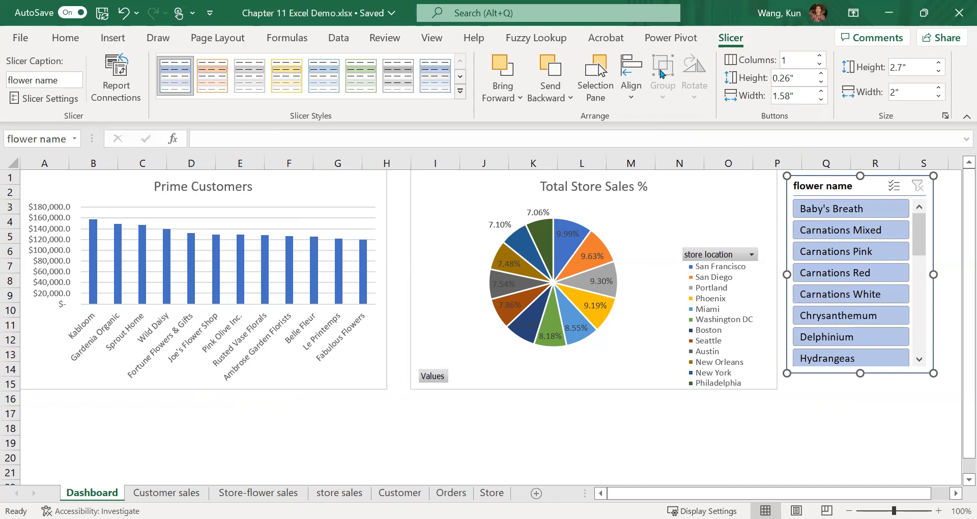
- Arrange the flower name slicer's buttons in 3 columns and place it centred below the two charts, about 3.42" wide
left_click(821, 56)
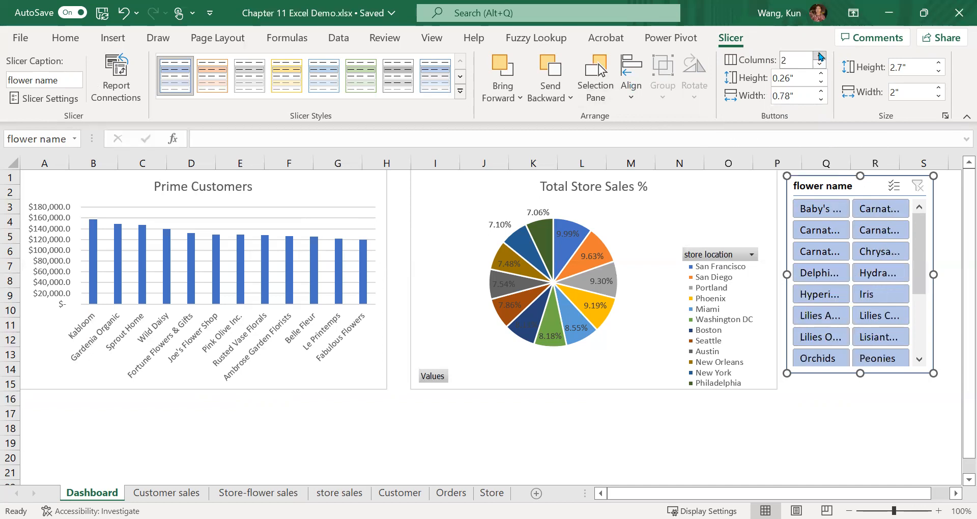
left_click(821, 56)
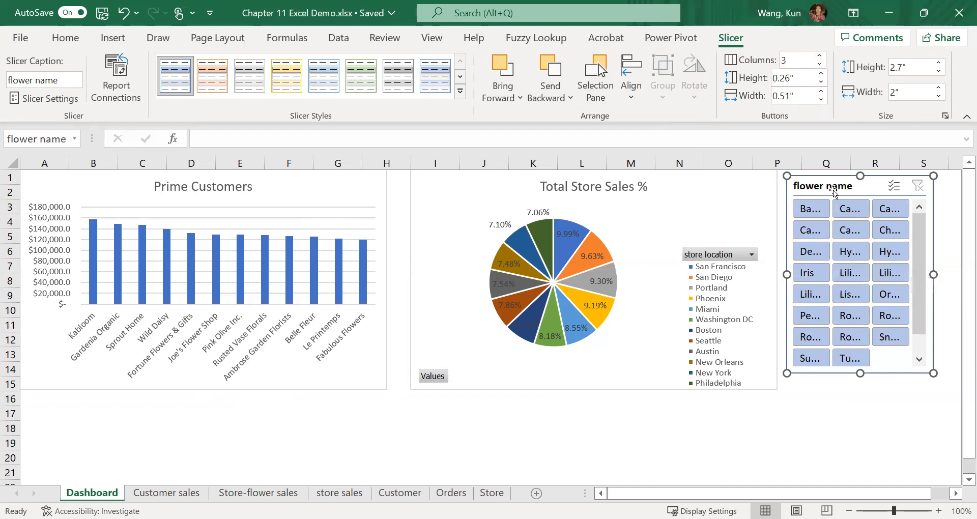
left_click_drag(934, 275, 955, 275)
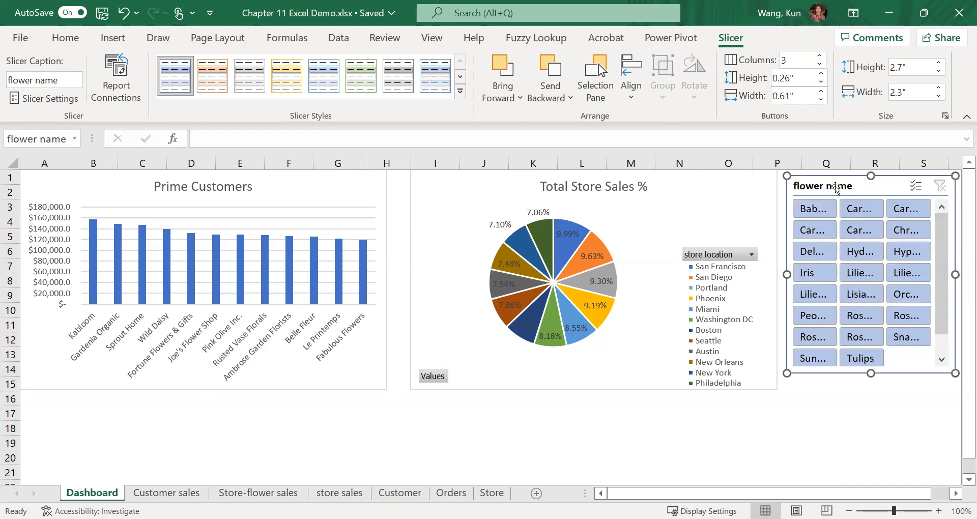
left_click_drag(836, 187, 354, 396)
left_click_drag(475, 479, 554, 421)
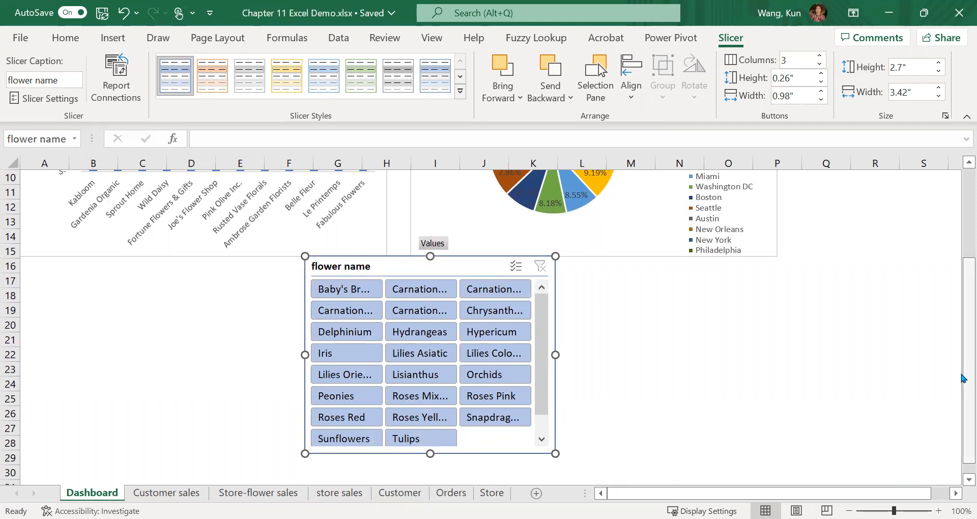
left_click_drag(963, 378, 964, 298)
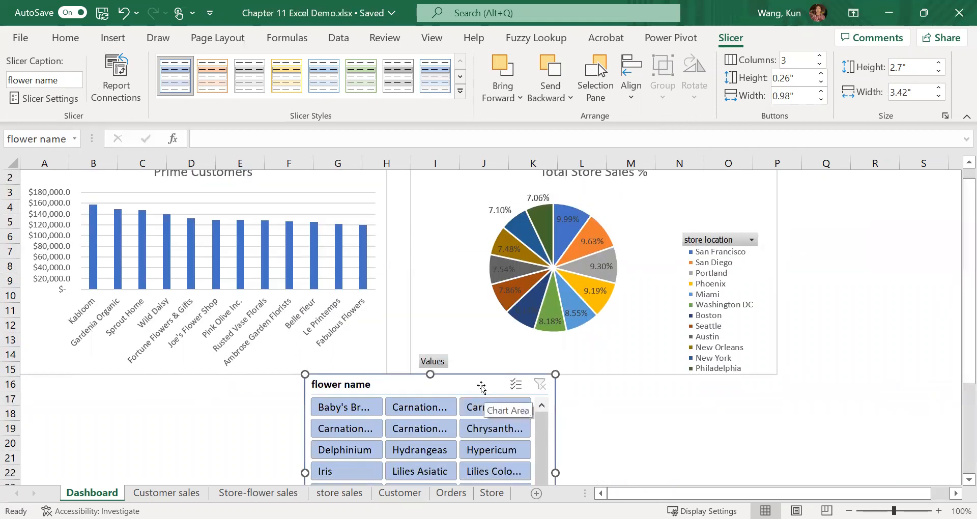
- Apply the light green slicer style to the flower name slicer
left_click(287, 82)
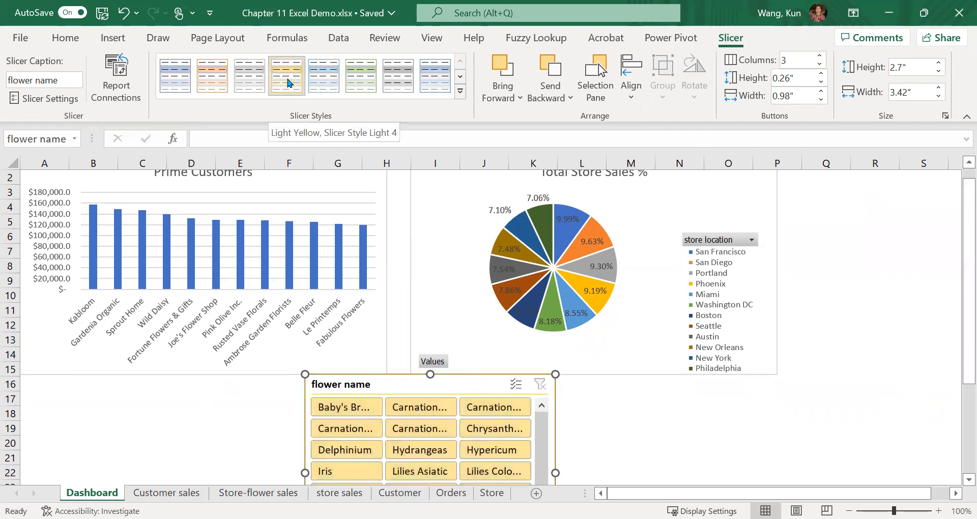
left_click(364, 83)
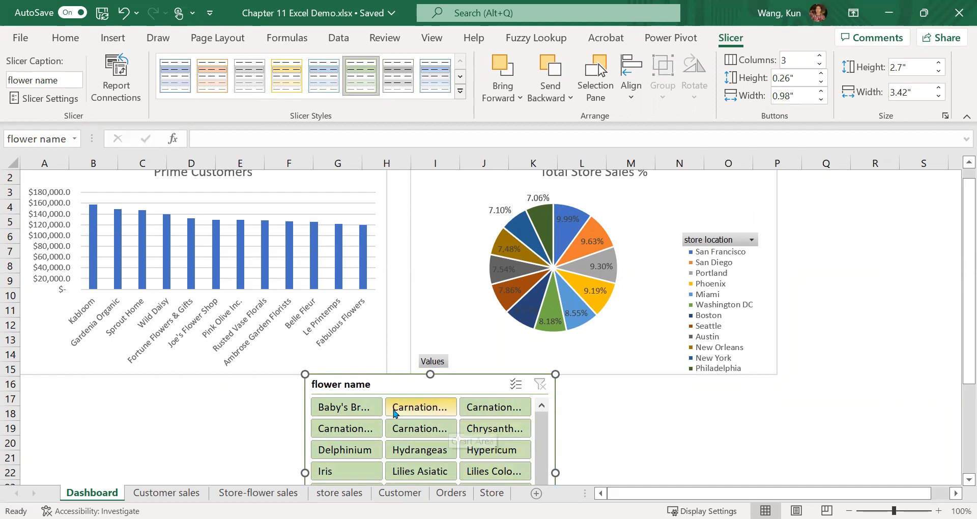
- Try single-flower filters in the slicer, including Baby's Breath, Carnations Mixed, Lilies Asiatic and Iris, and clear the filter
left_click(358, 409)
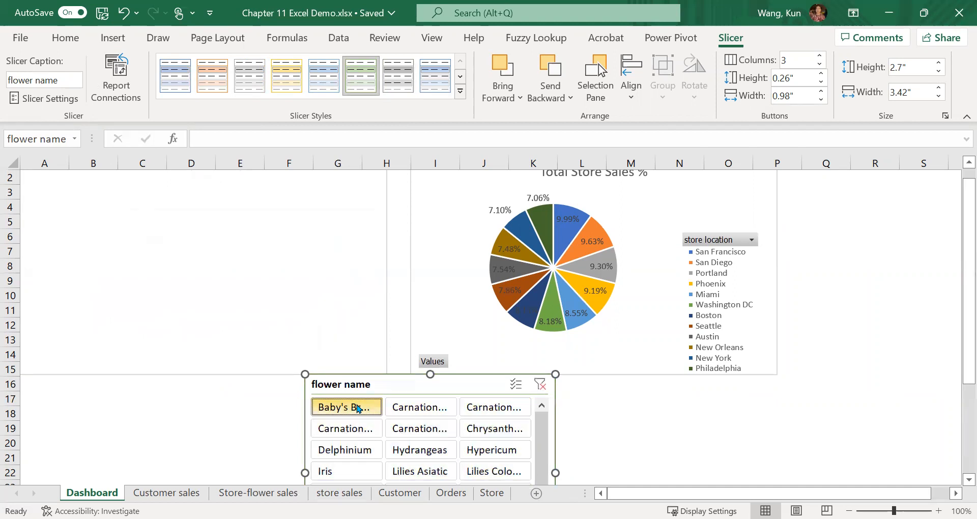
left_click(415, 409)
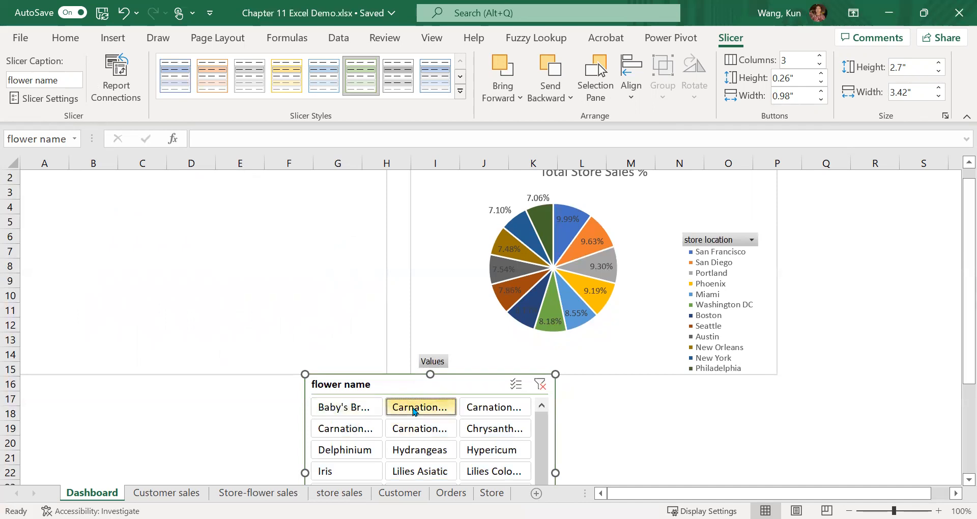
left_click(393, 432)
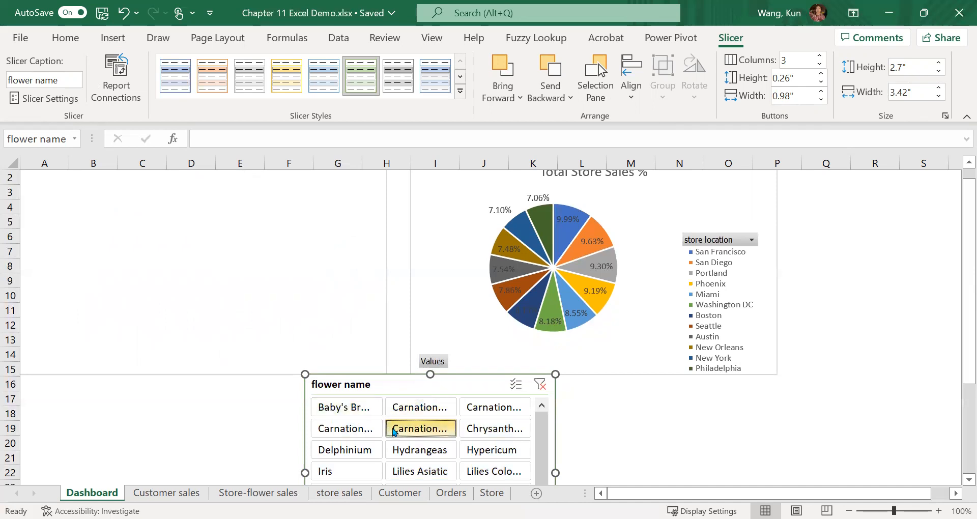
left_click(424, 453)
left_click(416, 471)
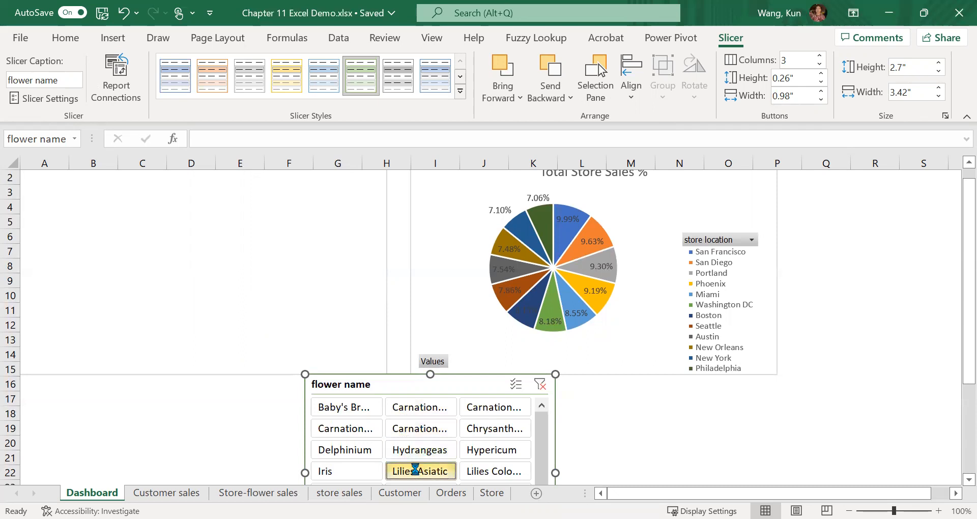
left_click(350, 471)
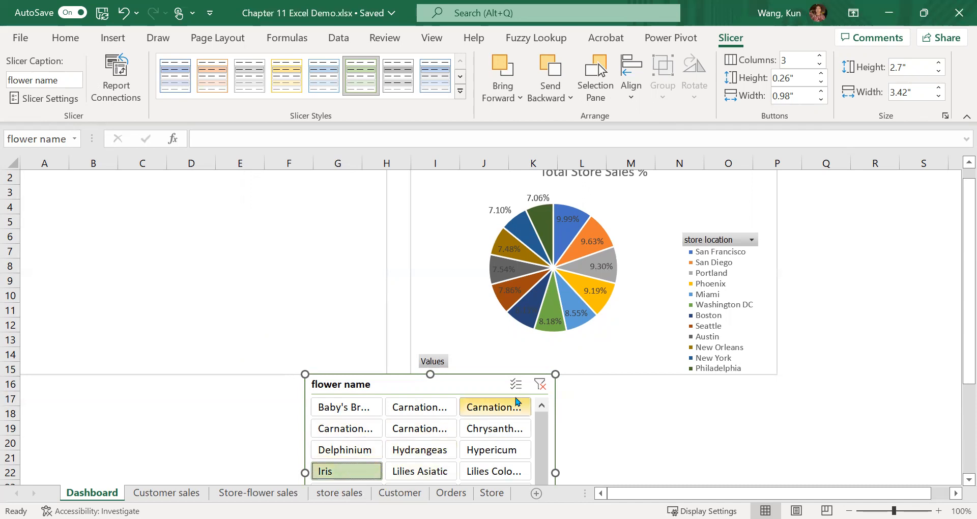
left_click(540, 384)
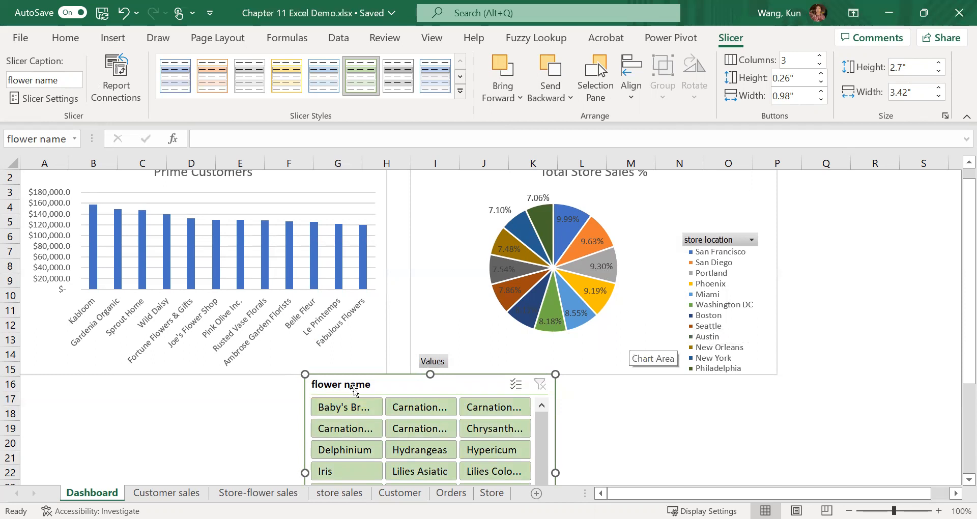
- Connect the flower name slicer to PivotTable1 on store sales and PivotTable3 on Store-flower sales as well
mouse_move(244, 252)
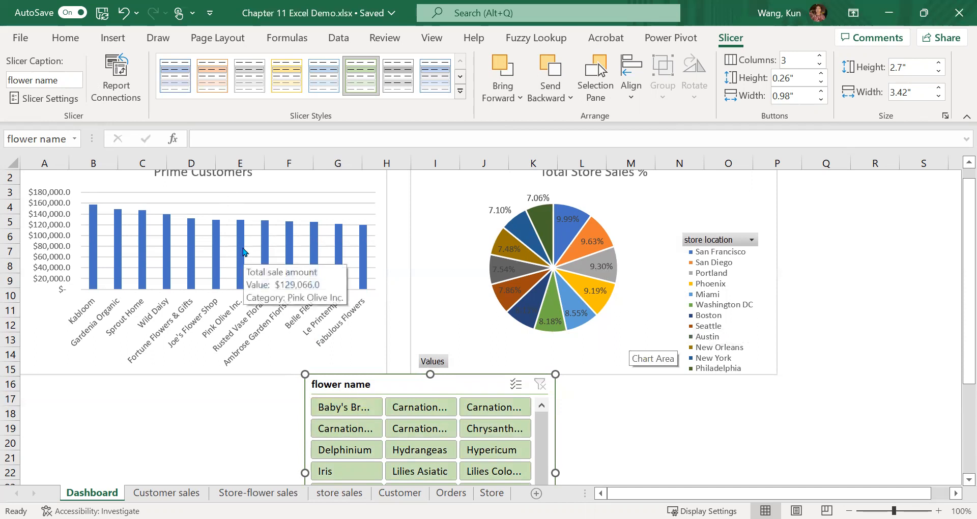
left_click(117, 94)
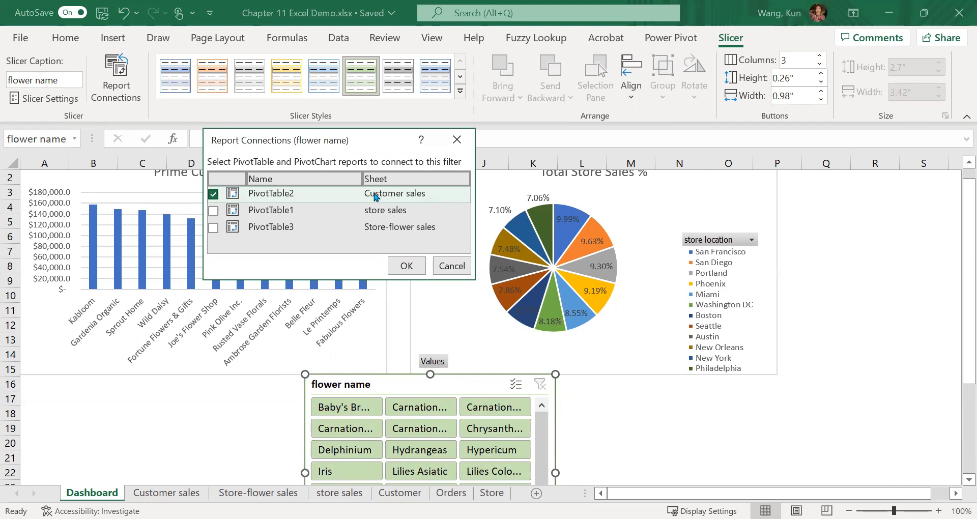
left_click(214, 211)
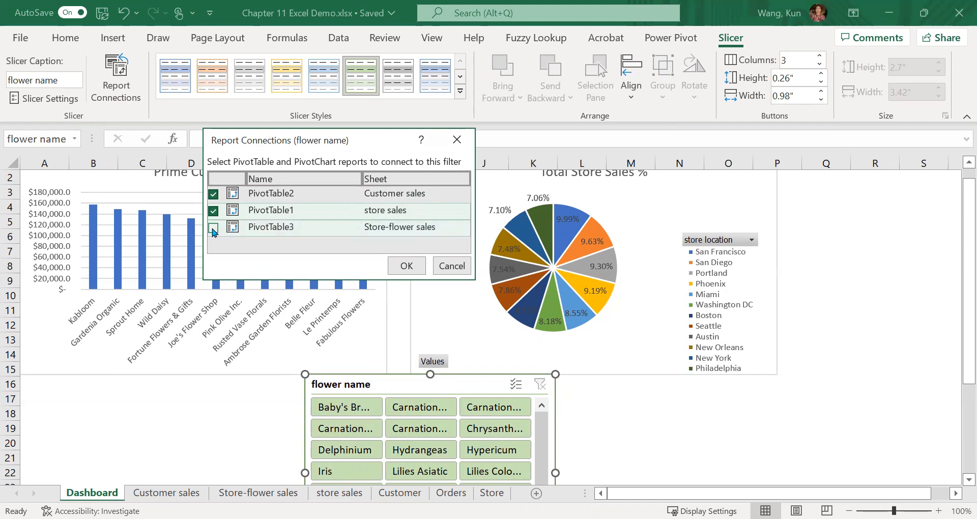
left_click(214, 228)
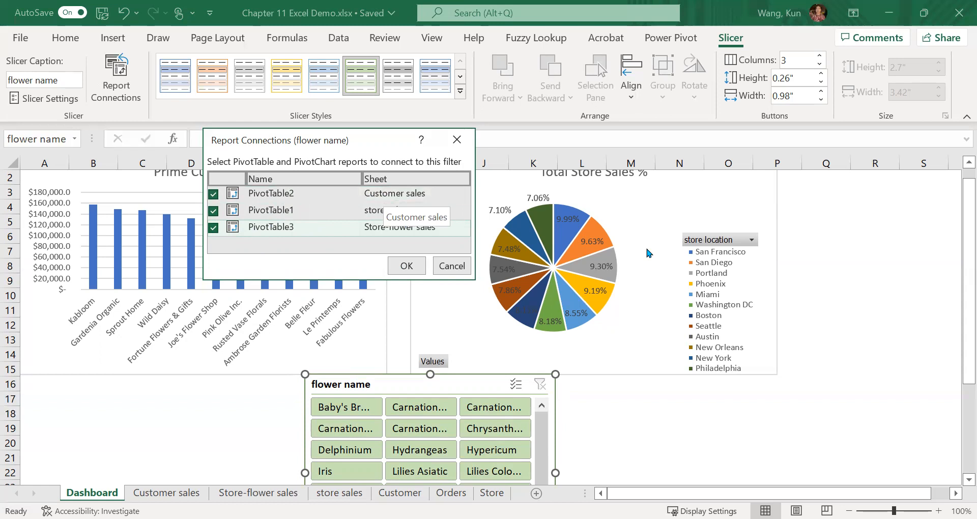
left_click(402, 267)
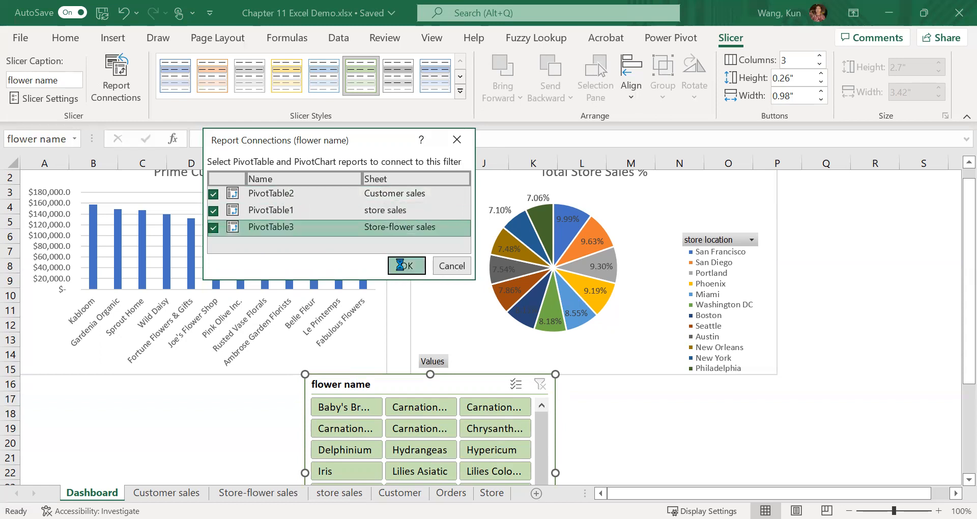
- Filter the dashboard charts by Carnations Mixed in the slicer and switch the filter to Carnations Pink
left_click(425, 409)
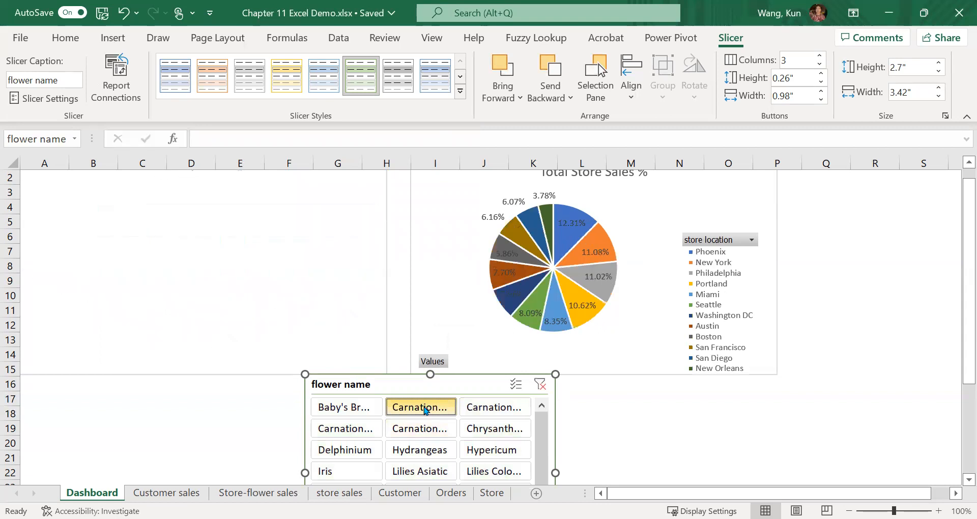
left_click(425, 409)
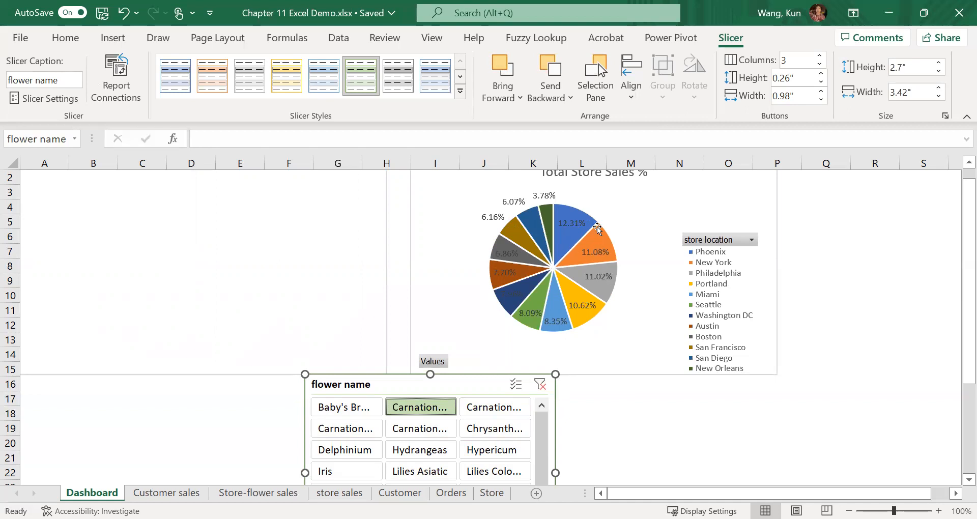
left_click(497, 413)
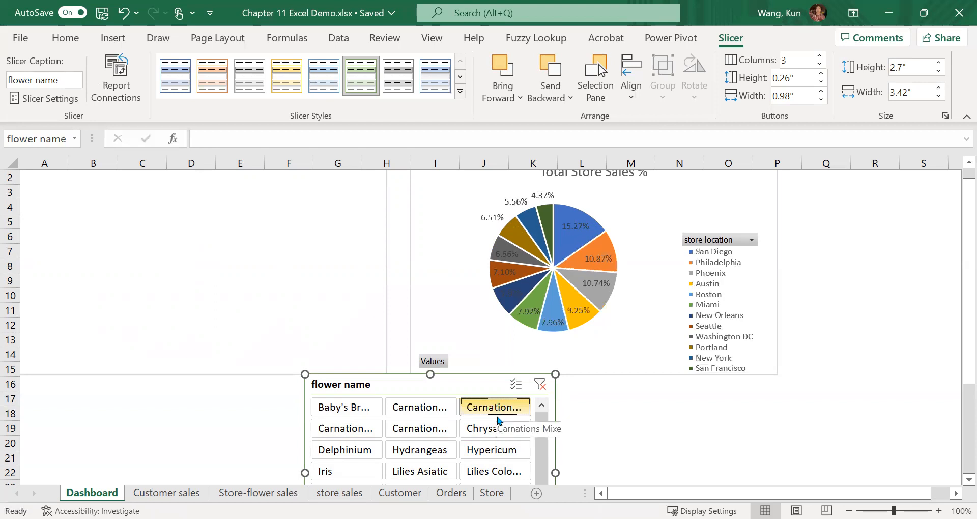
- Try single-flower filters in the slicer, including Chrysanthemum, Hydrangeas and Carnations White, and clear the filter
left_click(498, 427)
left_click(424, 446)
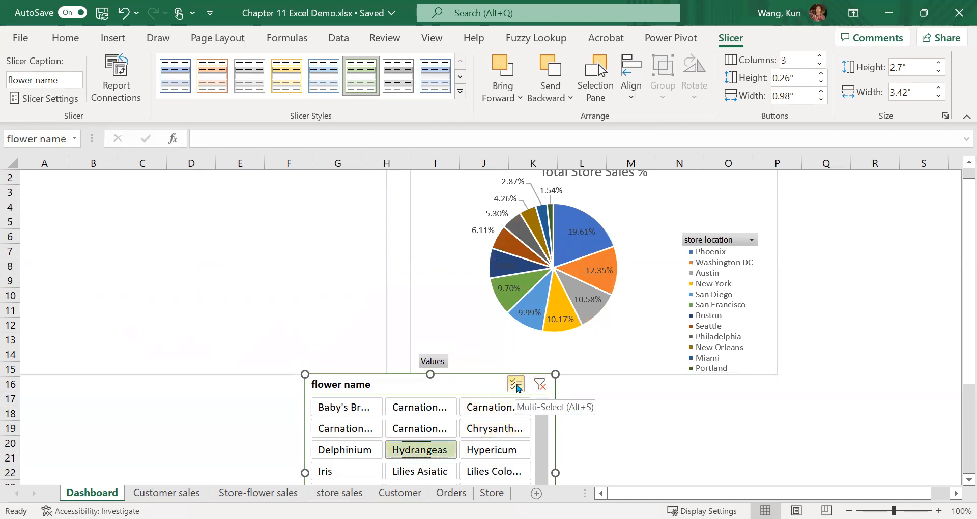
left_click(495, 425)
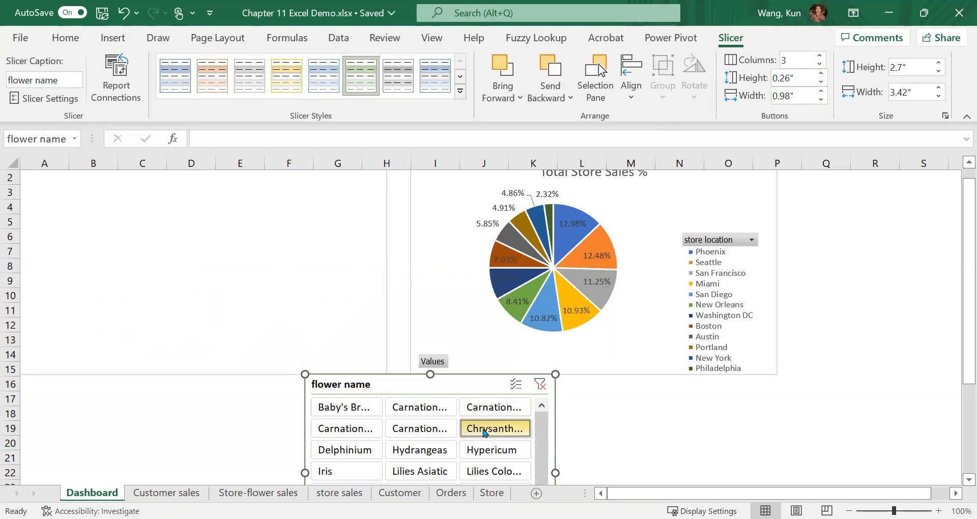
left_click(429, 432)
left_click(485, 429)
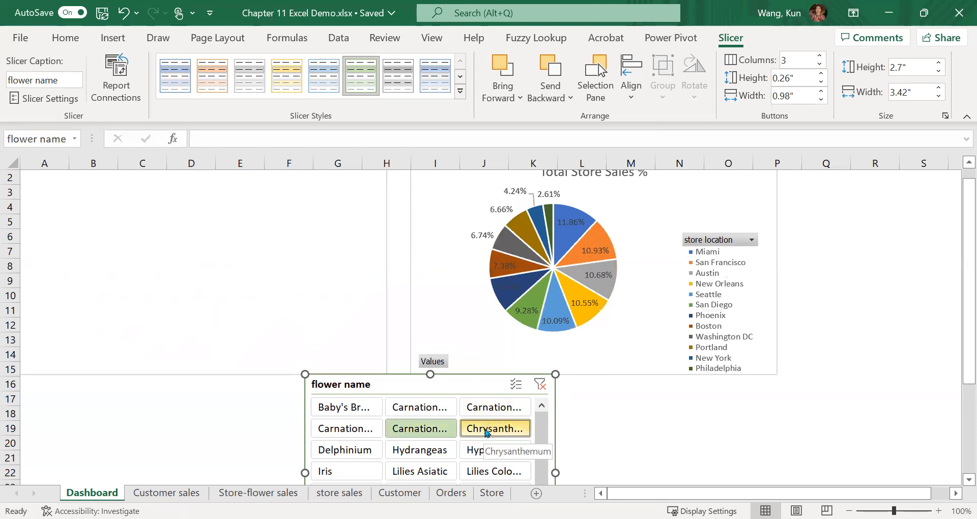
left_click(543, 389)
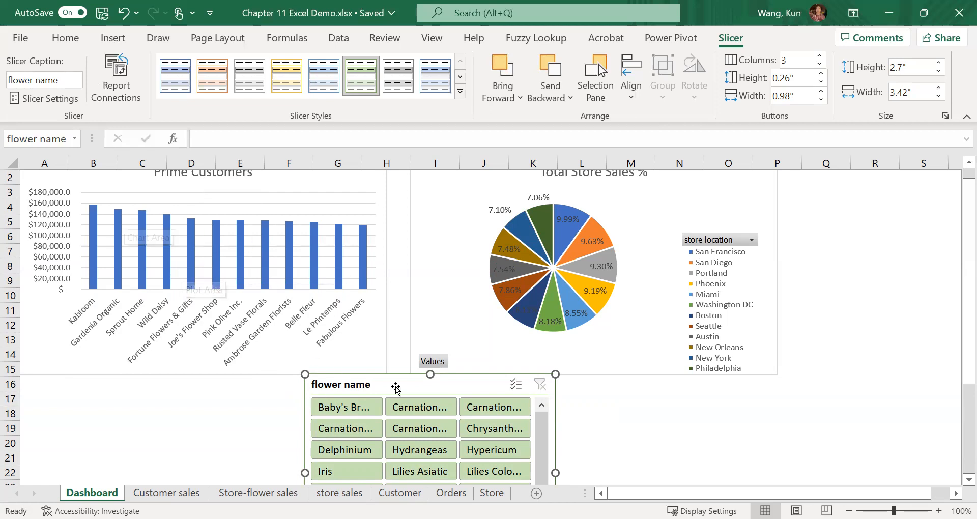
- Disconnect PivotTable2 on Customer sales from the flower name slicer, keeping PivotTable1 and PivotTable3 connected
left_click(117, 93)
left_click(213, 194)
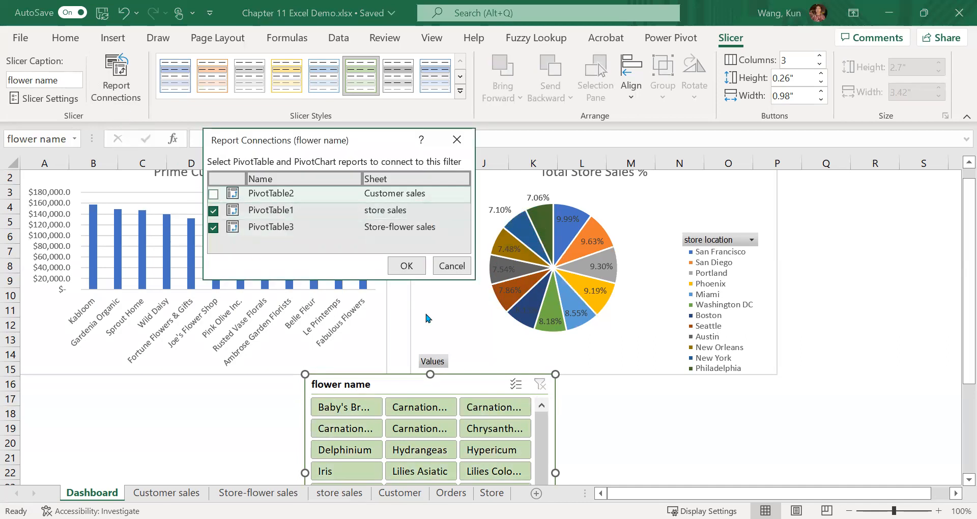
left_click(406, 265)
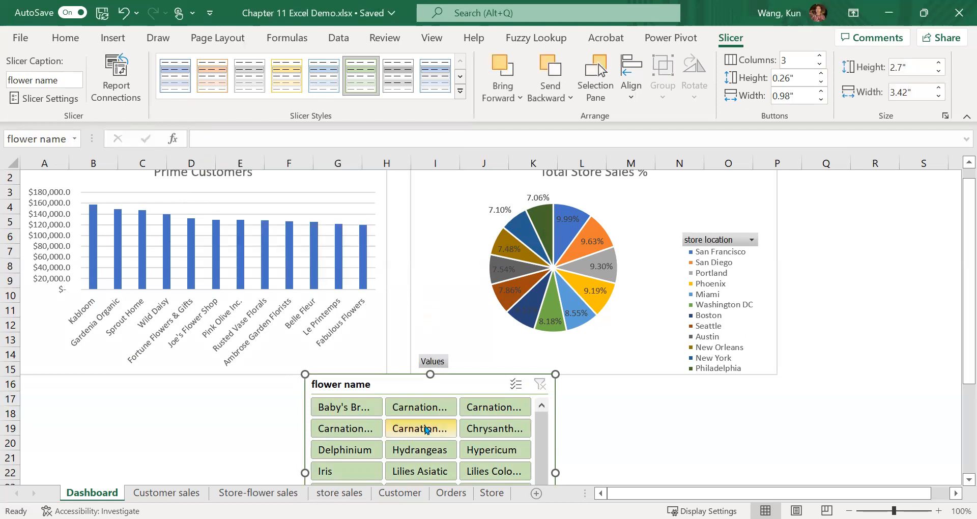
- Test the changed slicer connections by filtering to Baby's Breath and the carnation item below it, and clear the filter
left_click(336, 411)
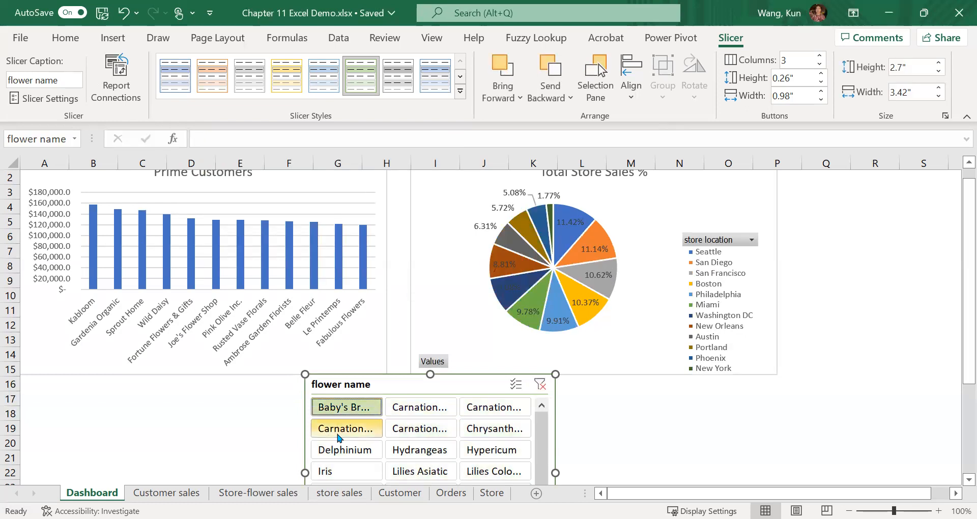
left_click(340, 431)
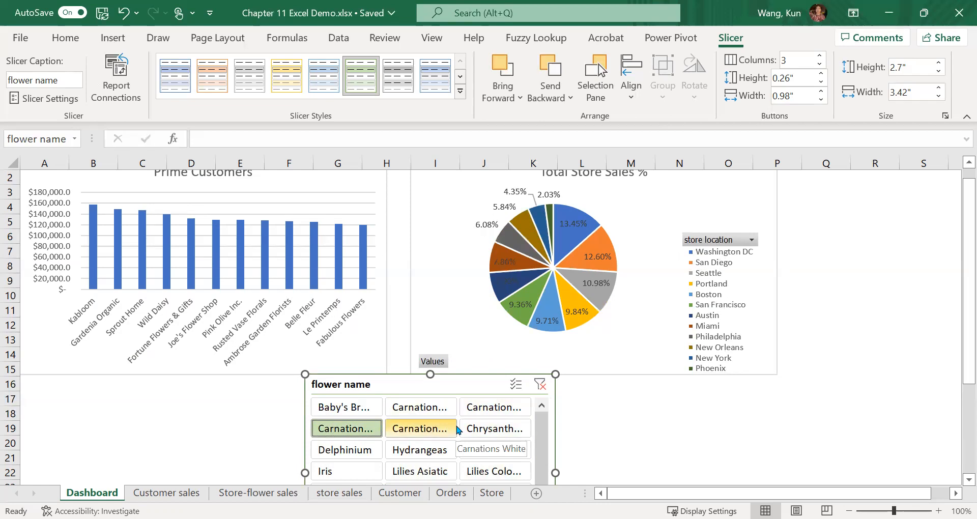
left_click(541, 387)
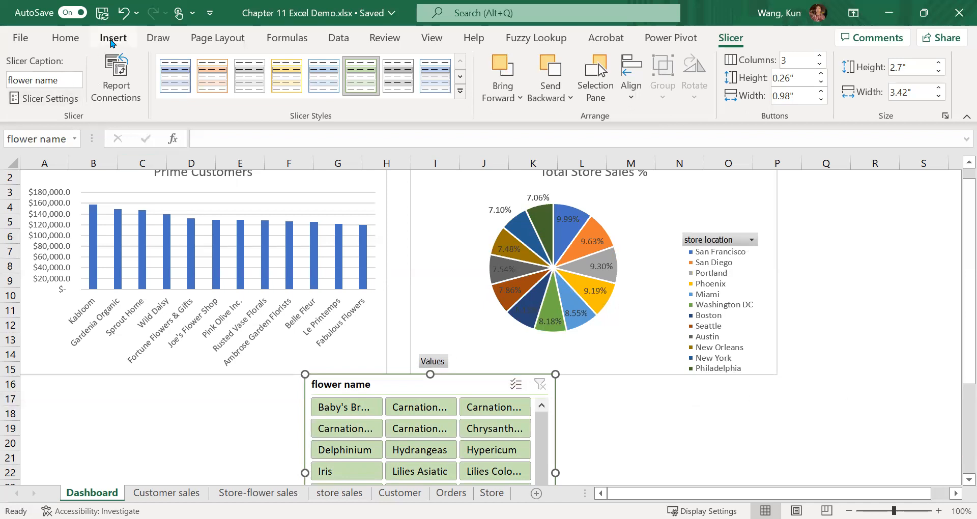
mouse_move(241, 246)
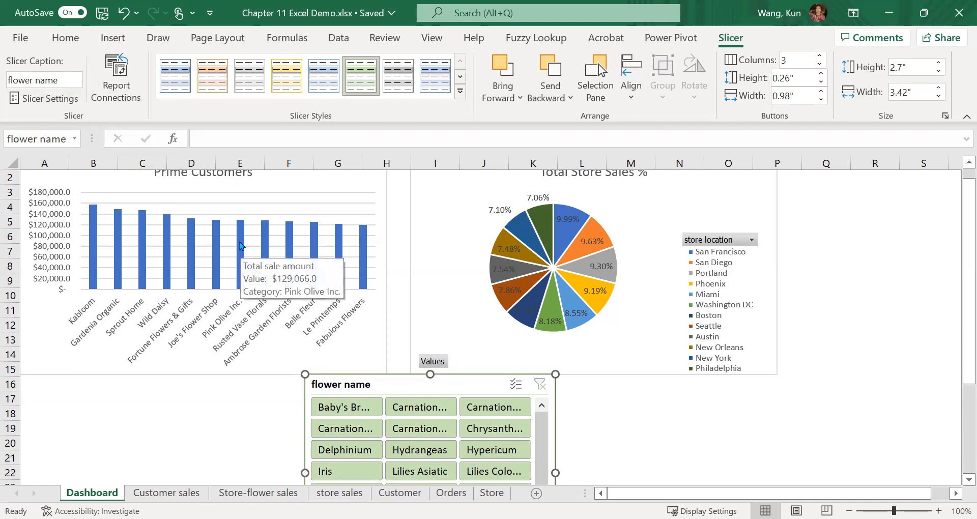